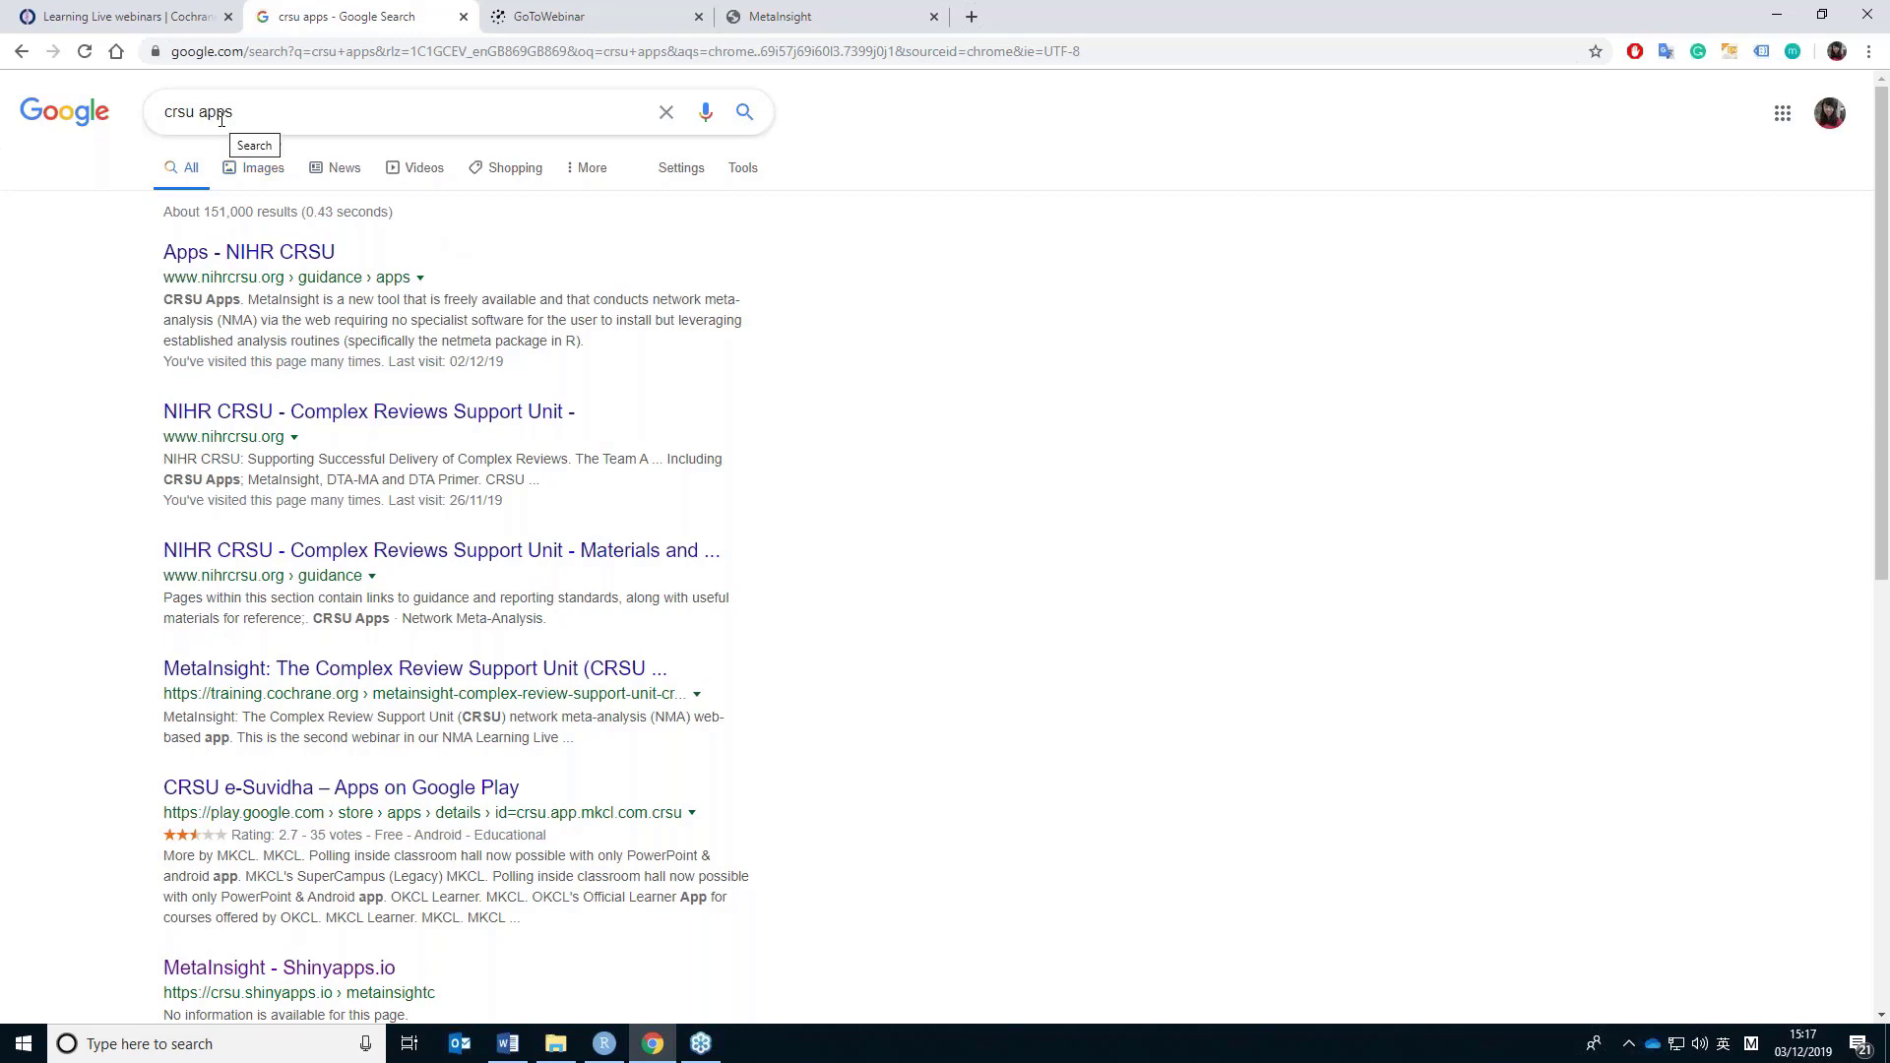
- Open MetaInsight from the NIHR CRSU Apps page in the search results and consent to its data protection notice
left_click(250, 258)
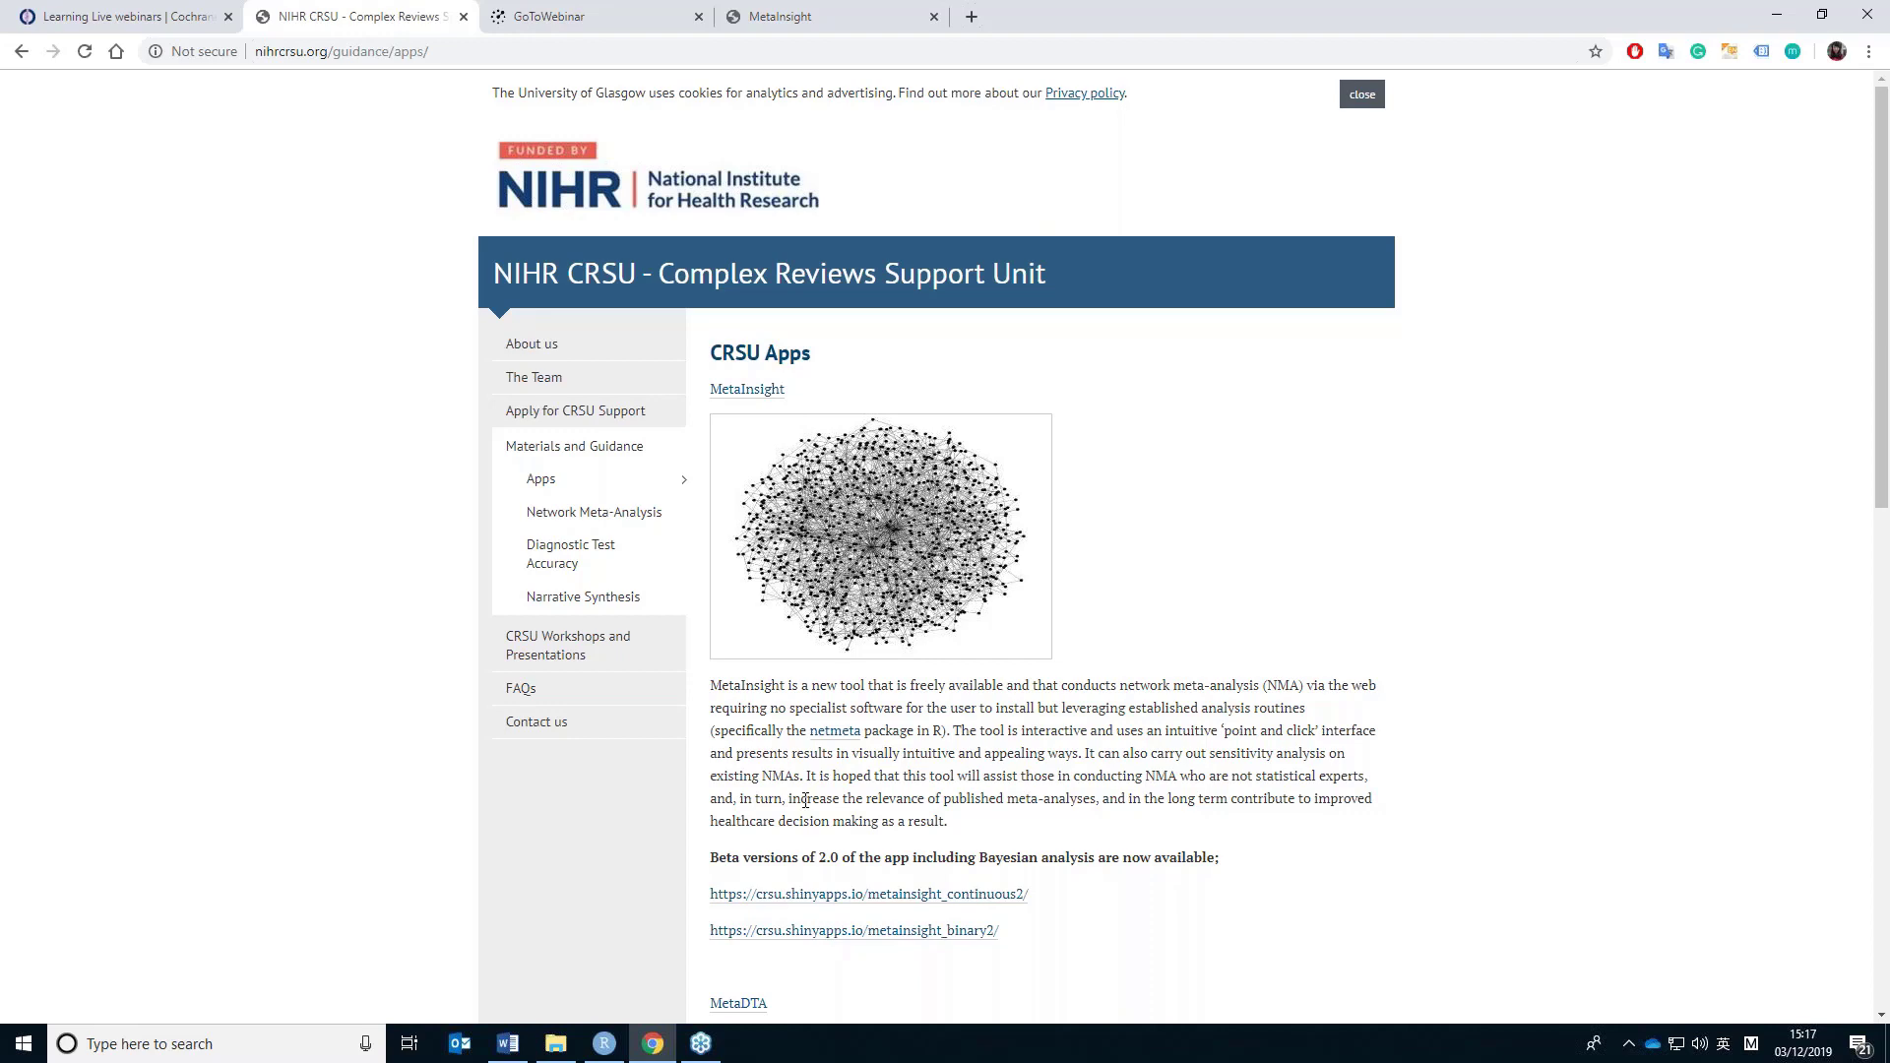
scroll(805, 799, "down", 9)
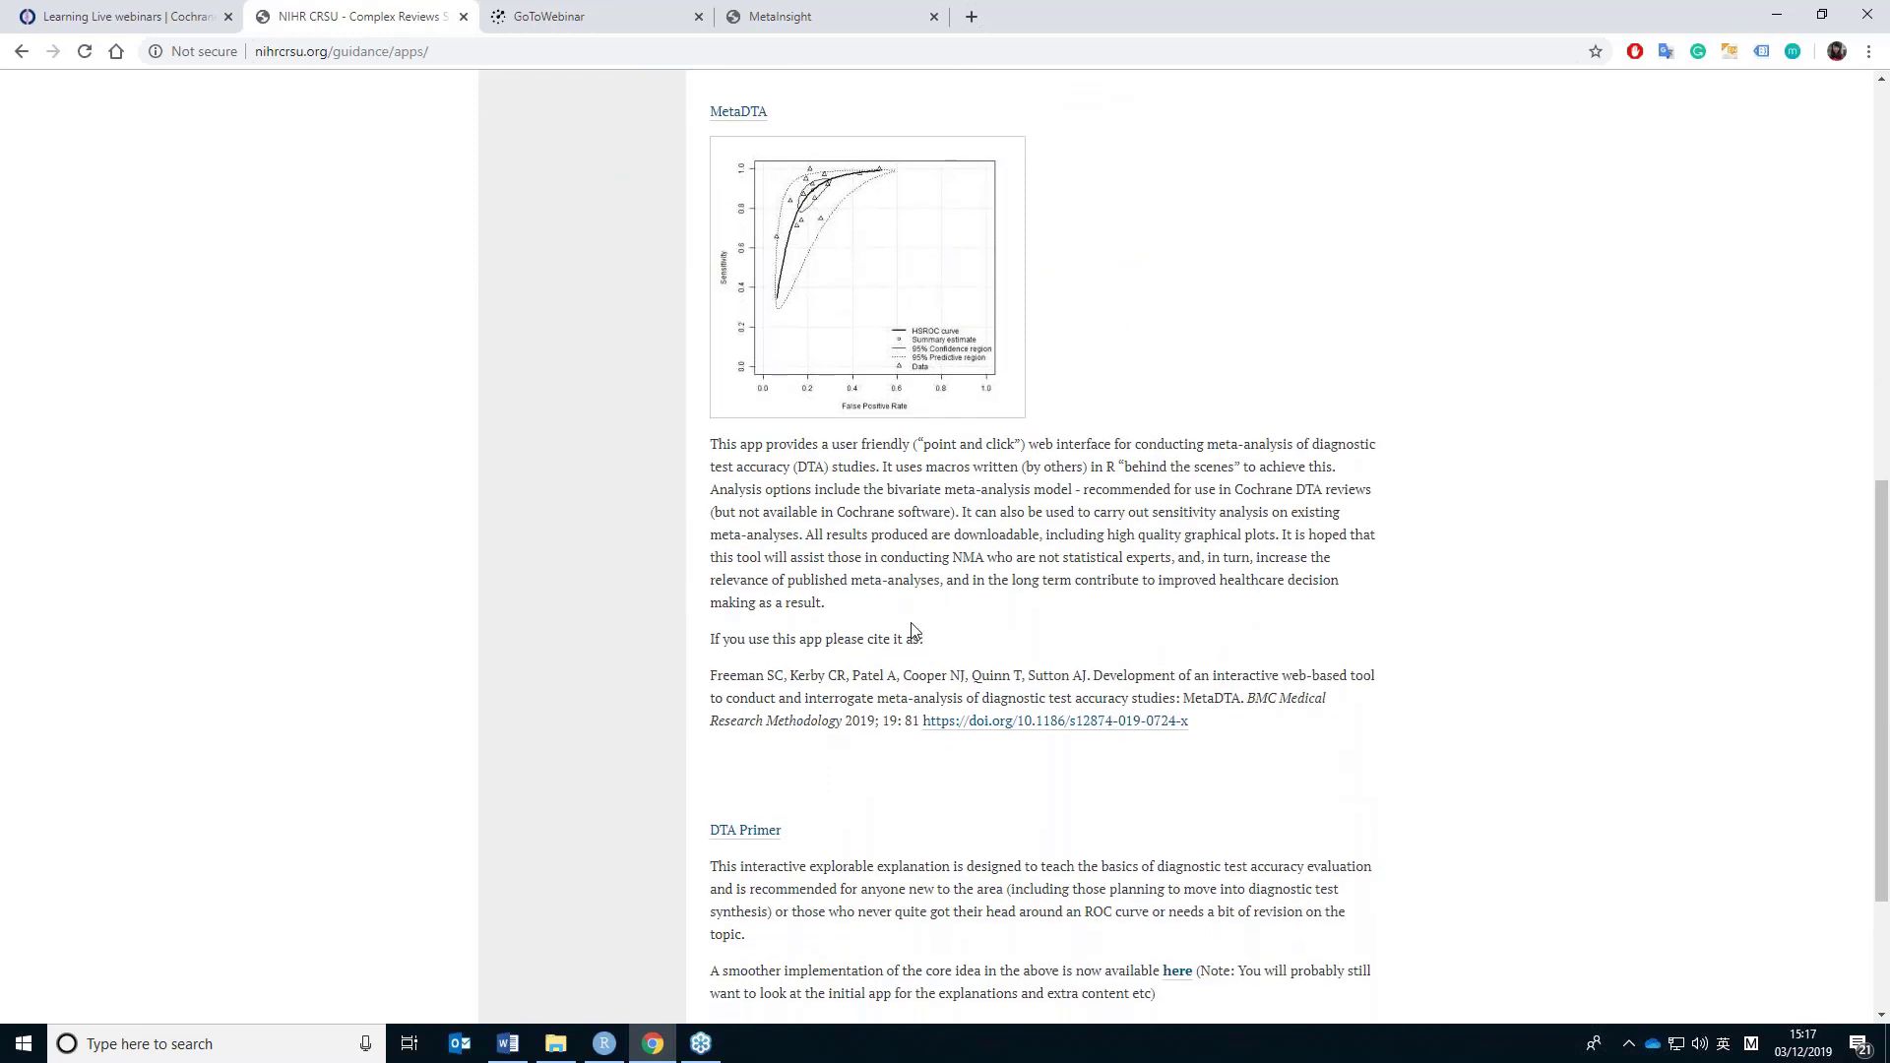
scroll(750, 628, "down", 3)
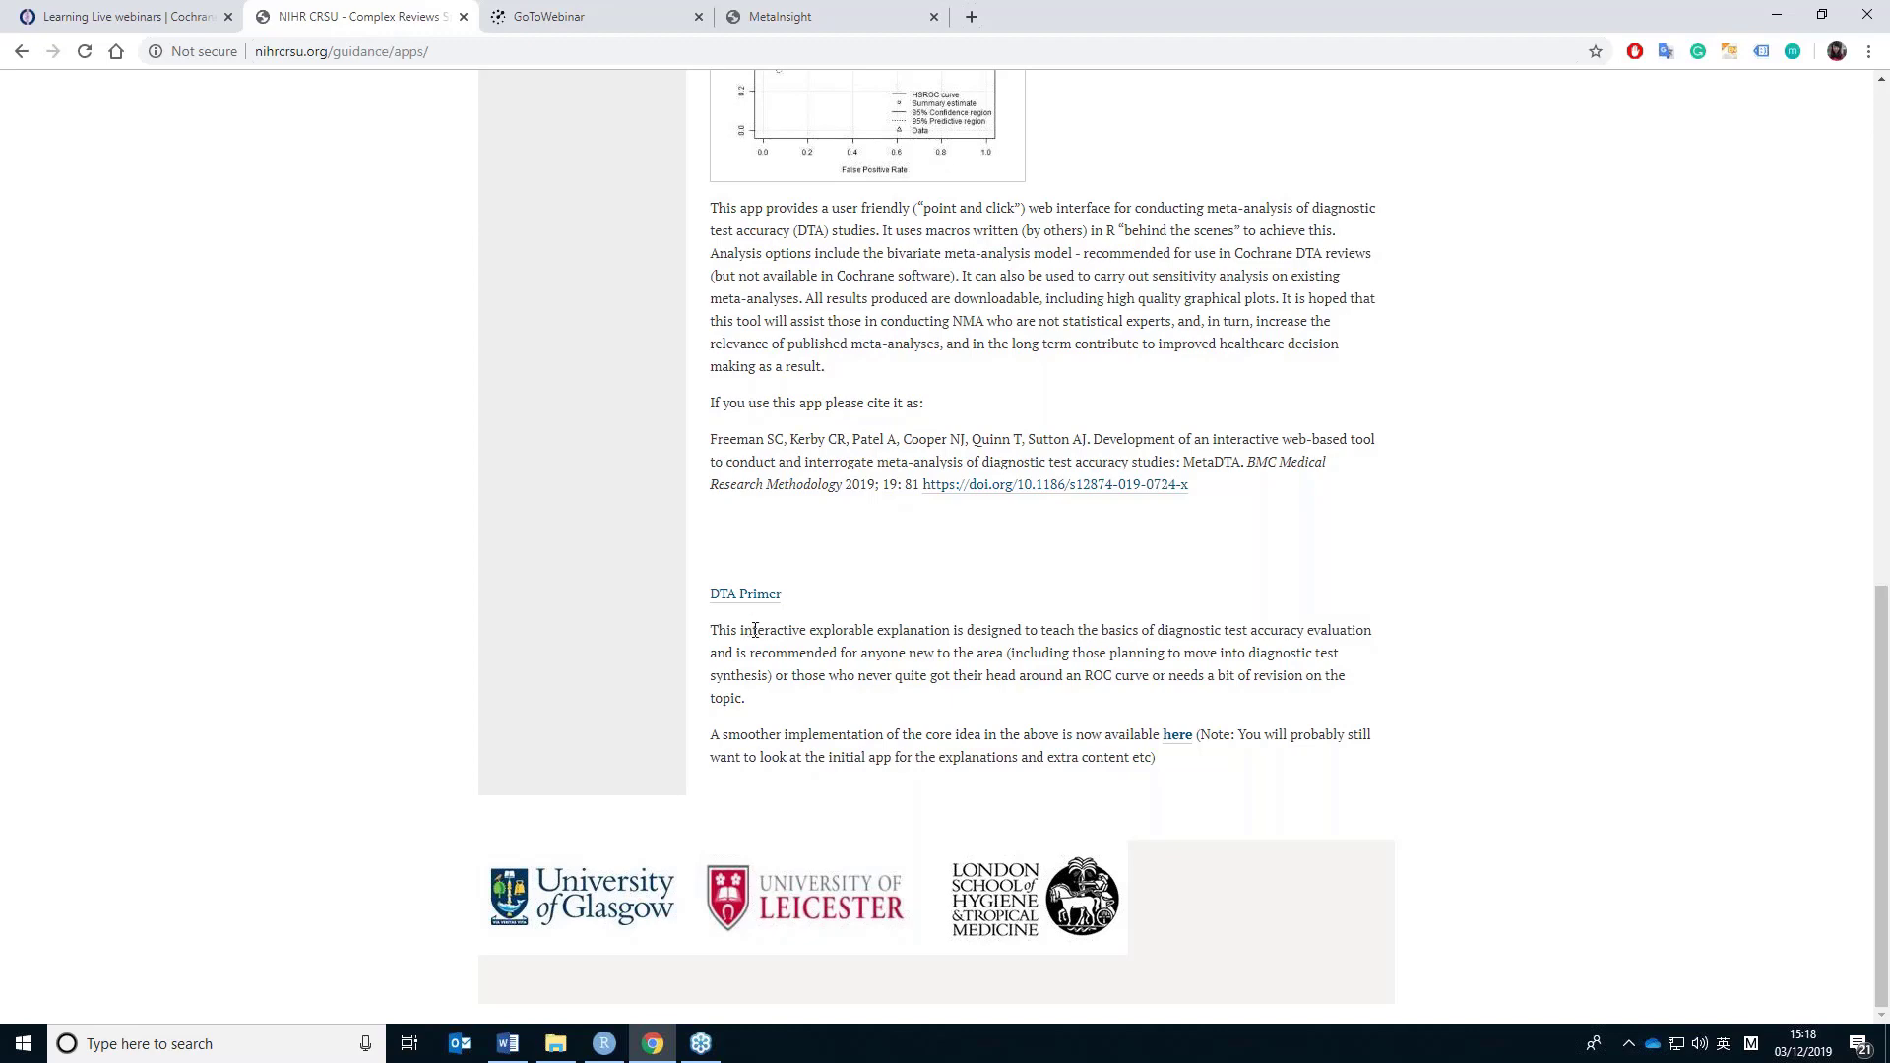
scroll(772, 638, "up", 15)
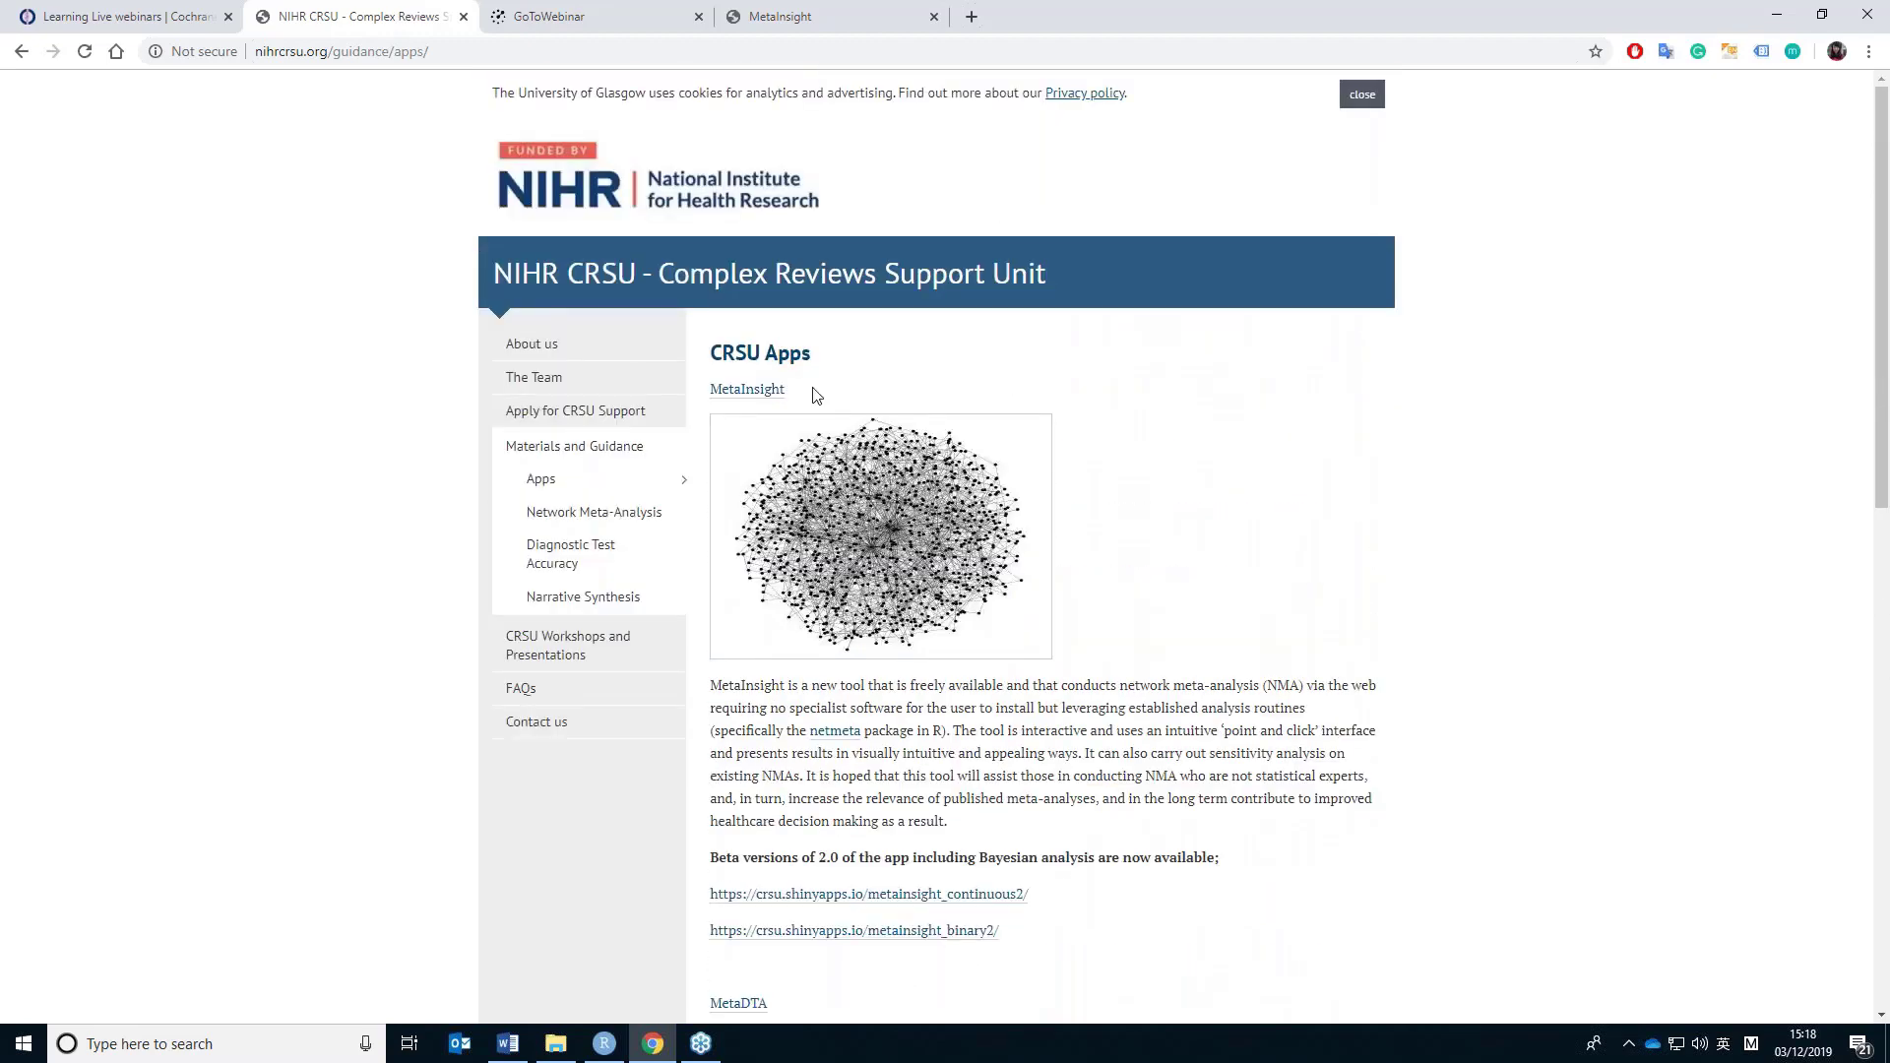
left_click(755, 393)
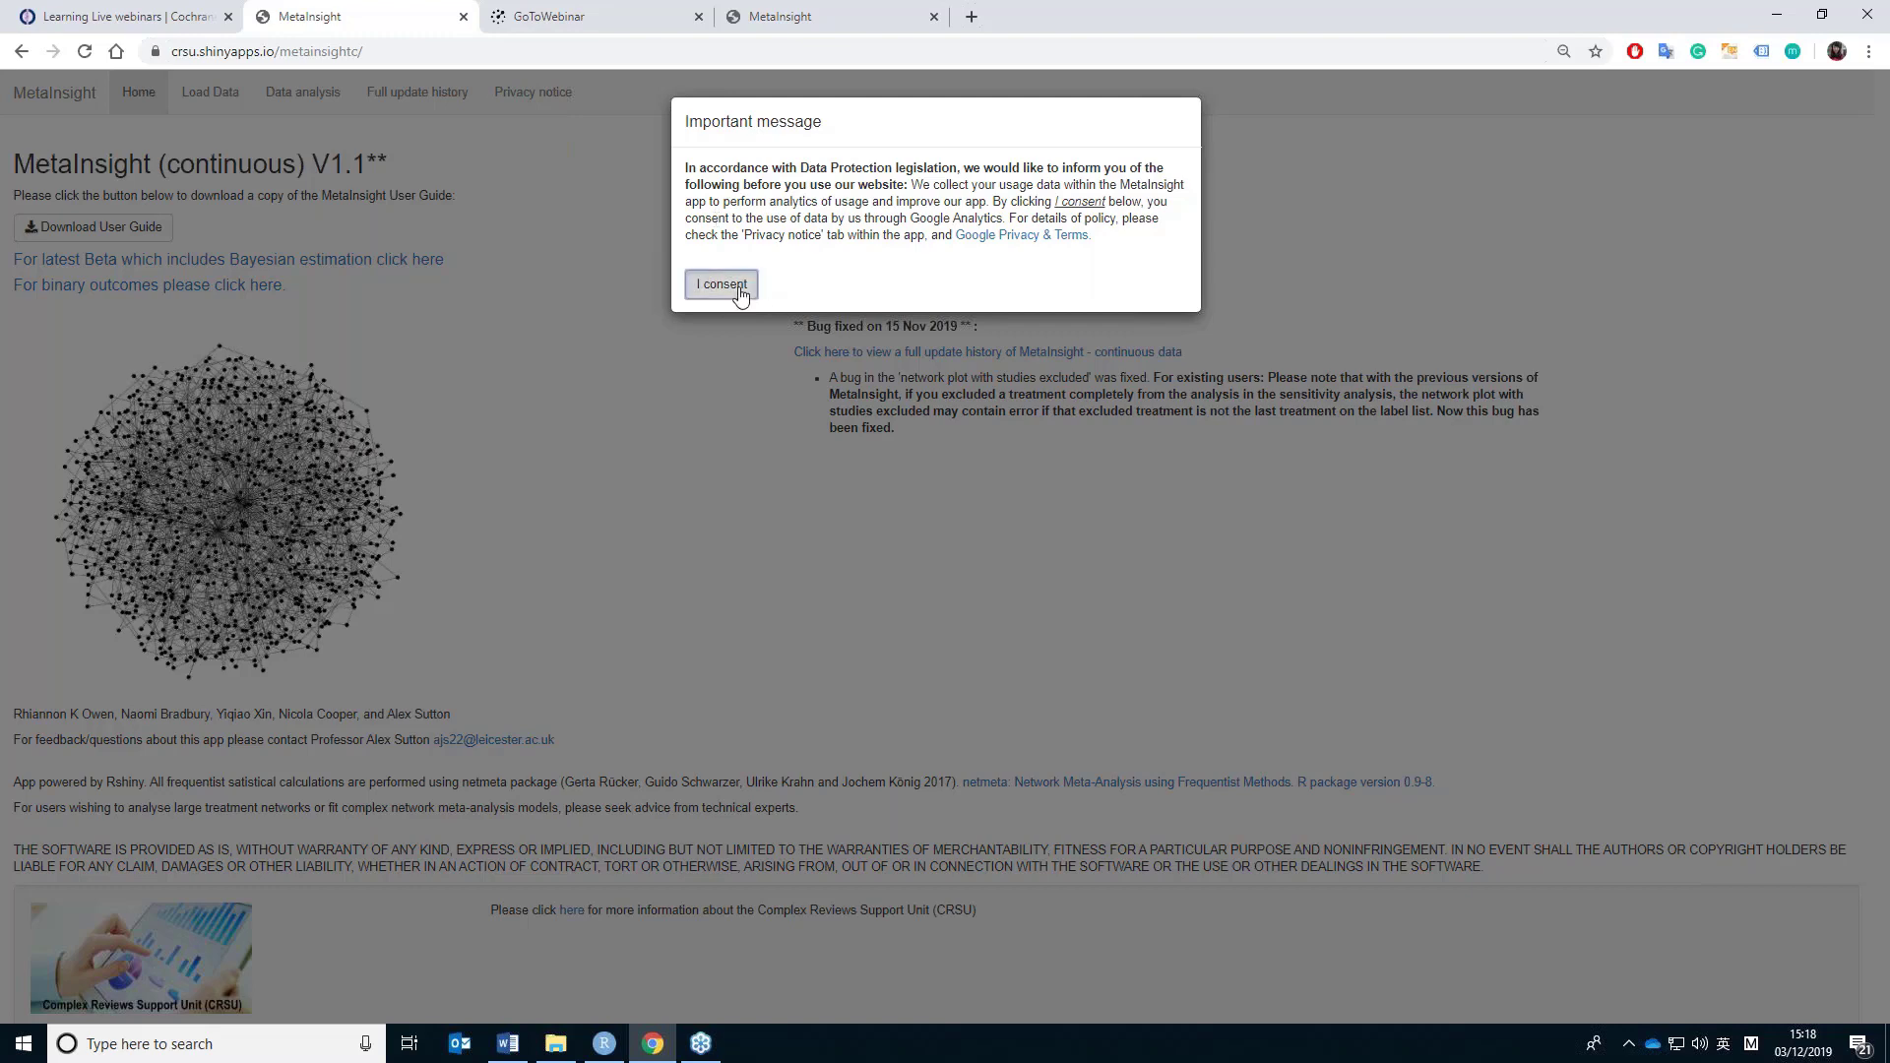
left_click(722, 285)
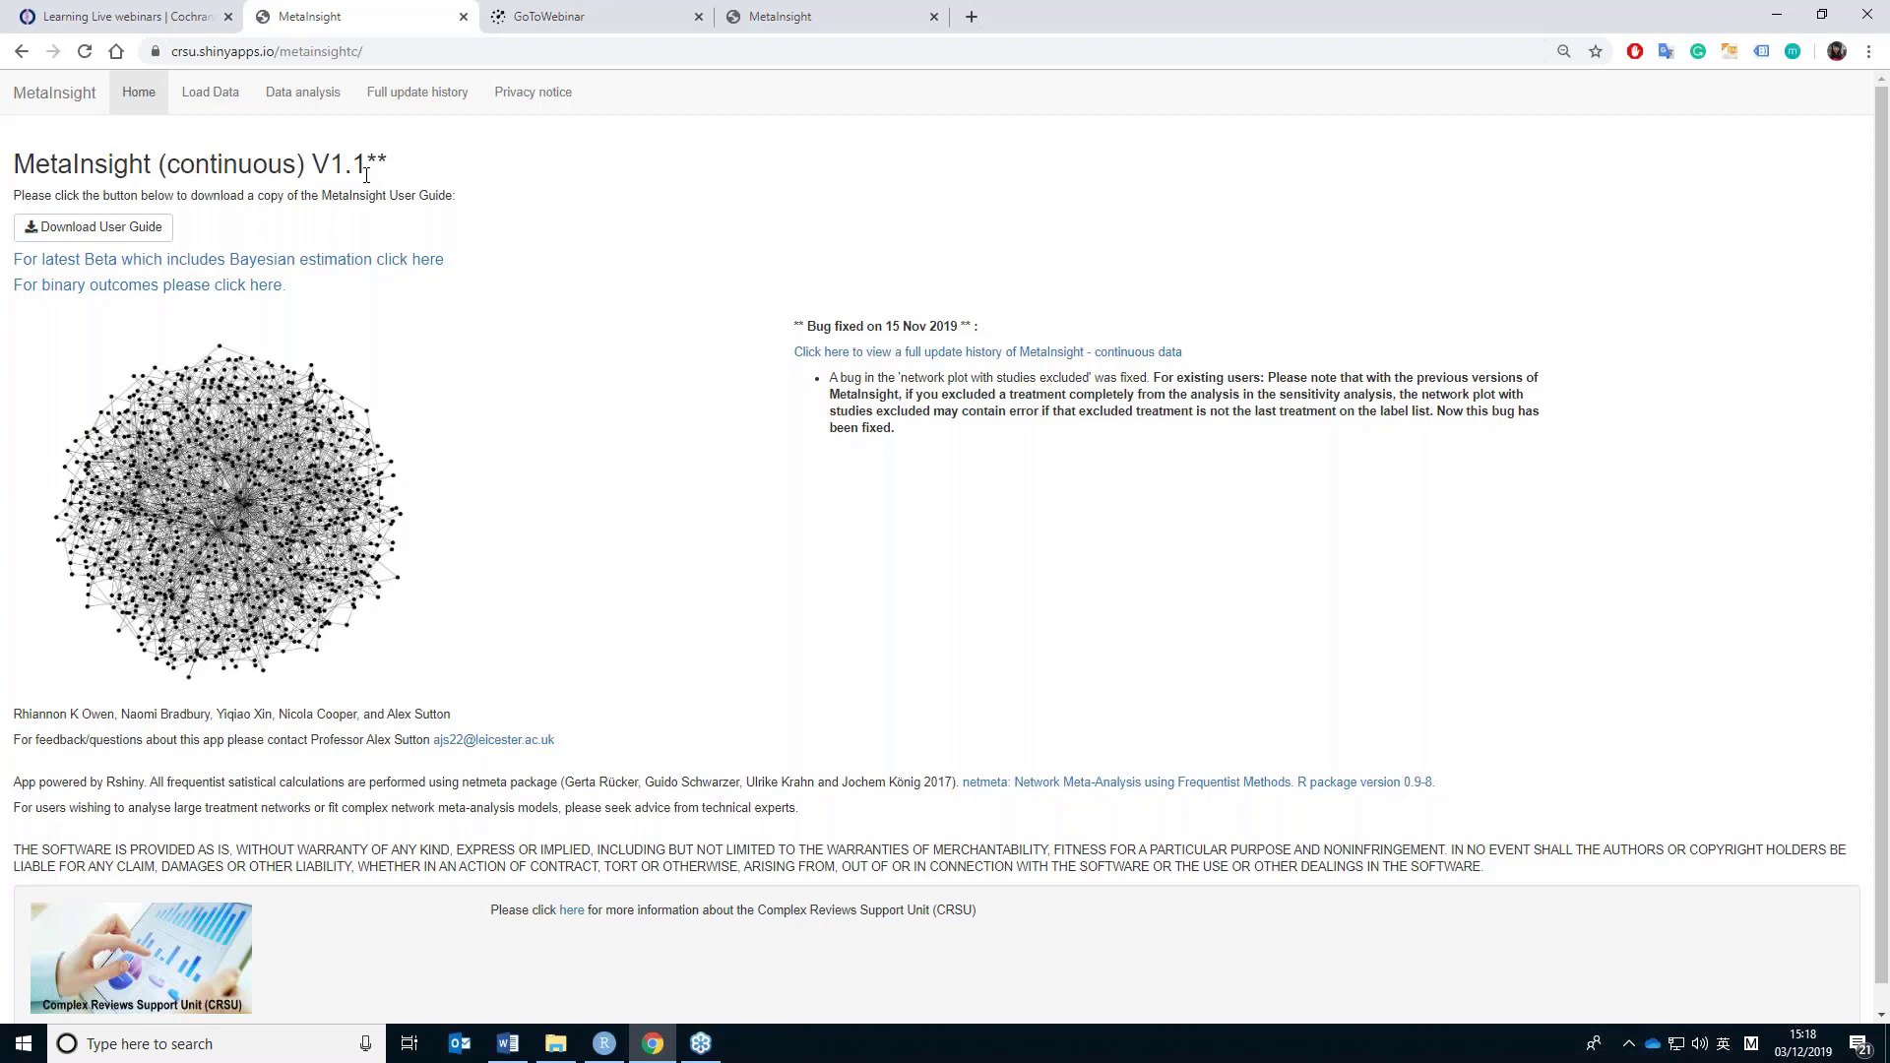
- Open the latest MetaInsight beta with Bayesian estimation and consent to the notice in its local copy at 127.0.0.1:3230
left_click(161, 264)
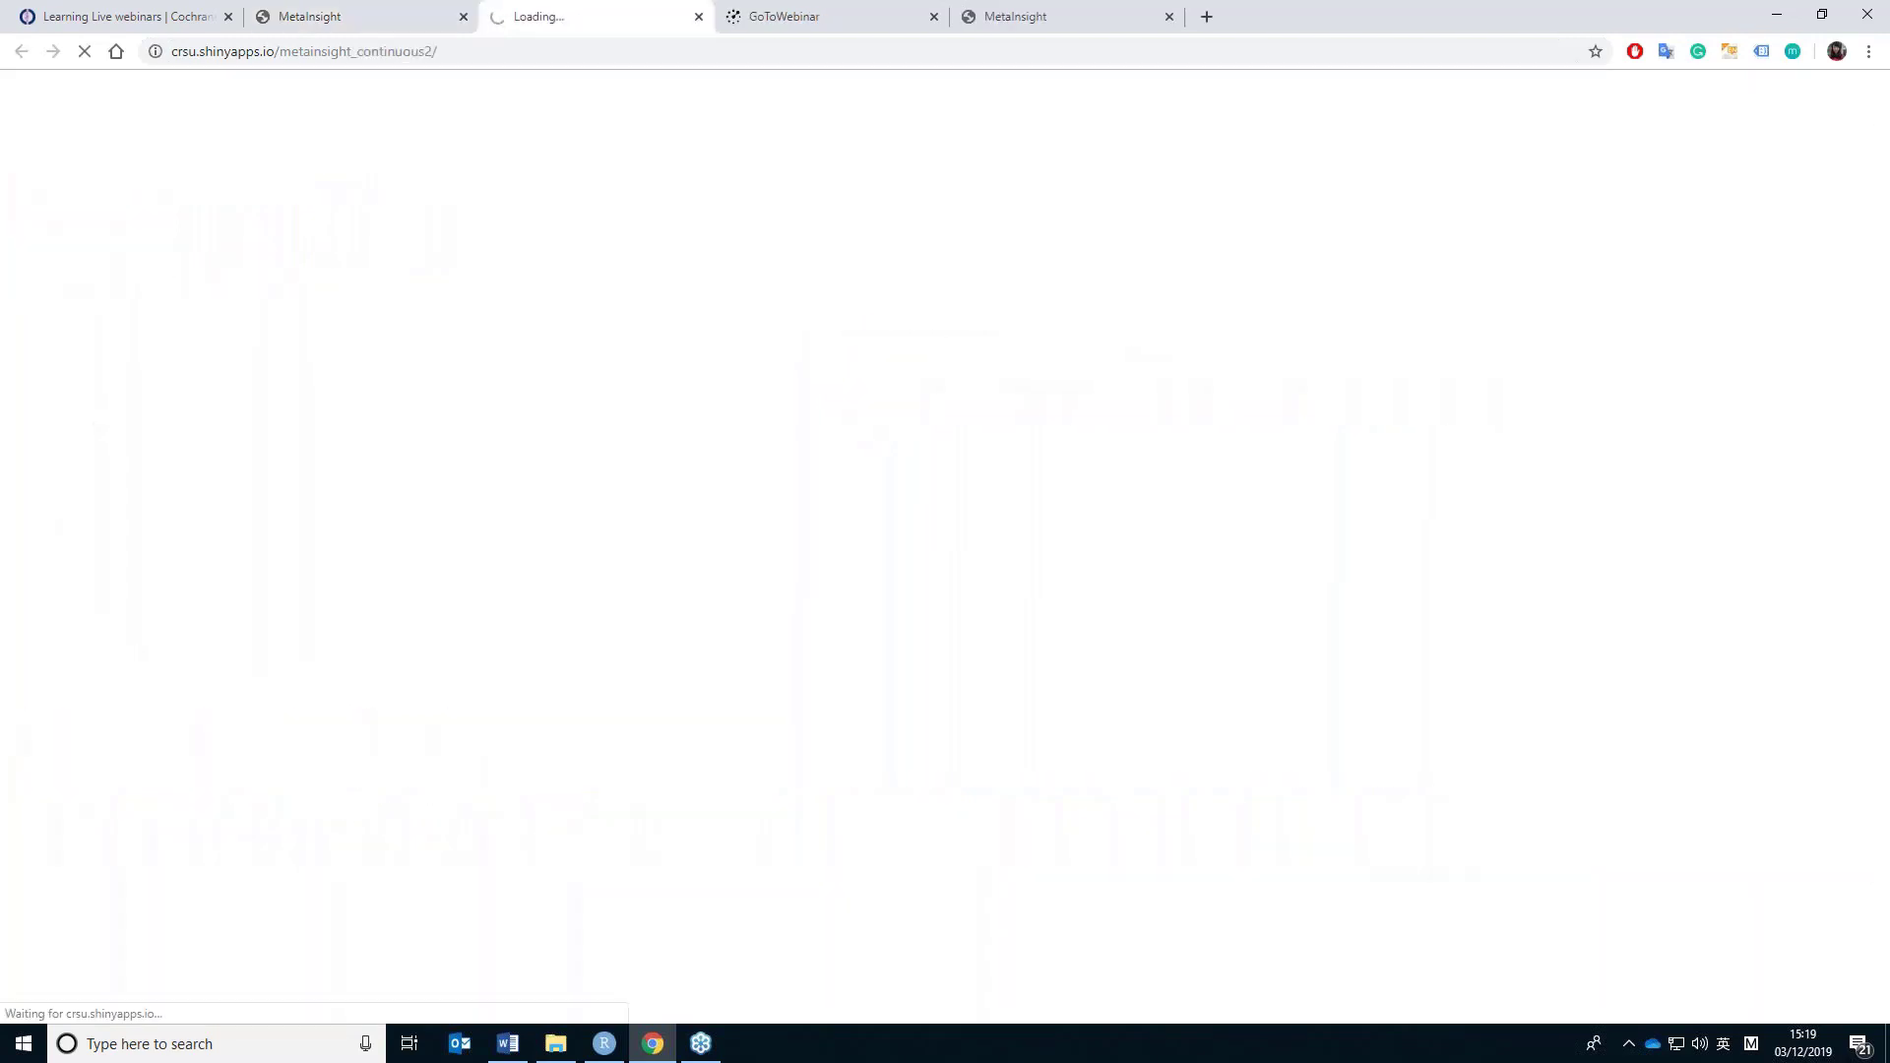
key("alt+Tab")
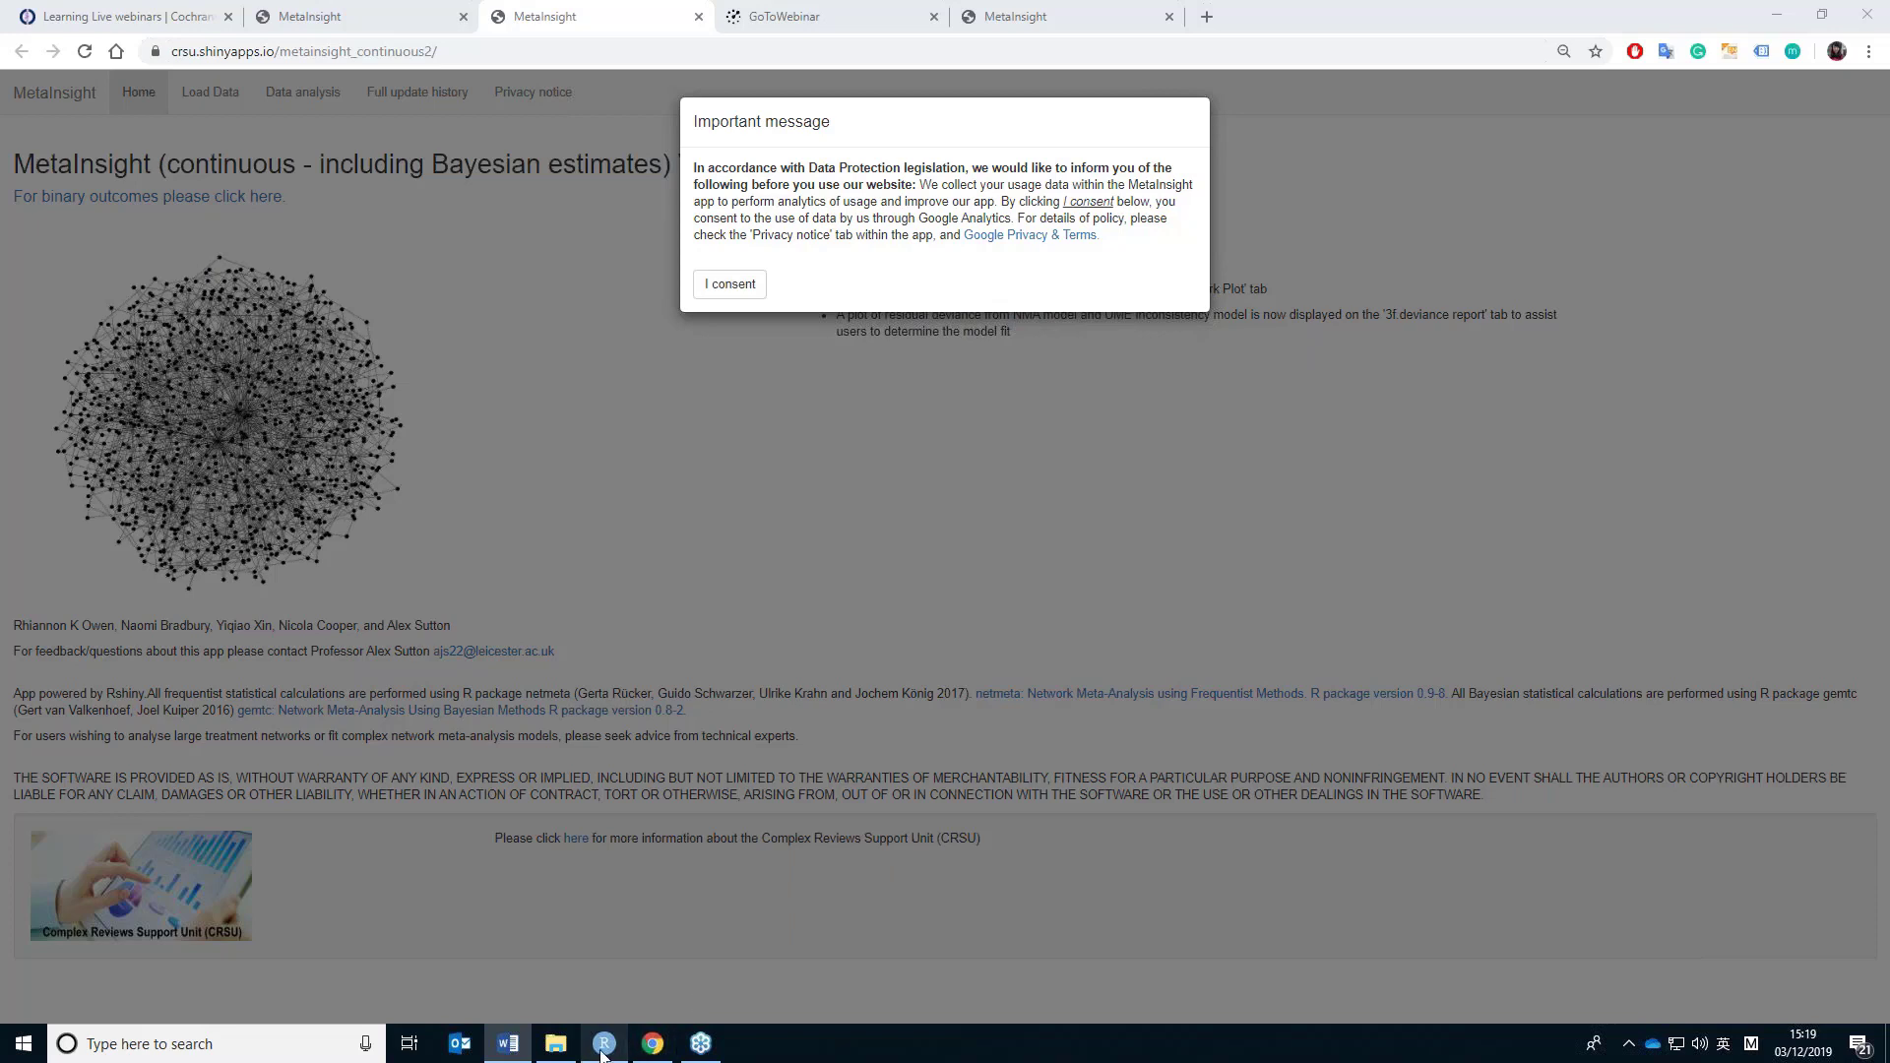
mouse_move(603, 1052)
key("shift")
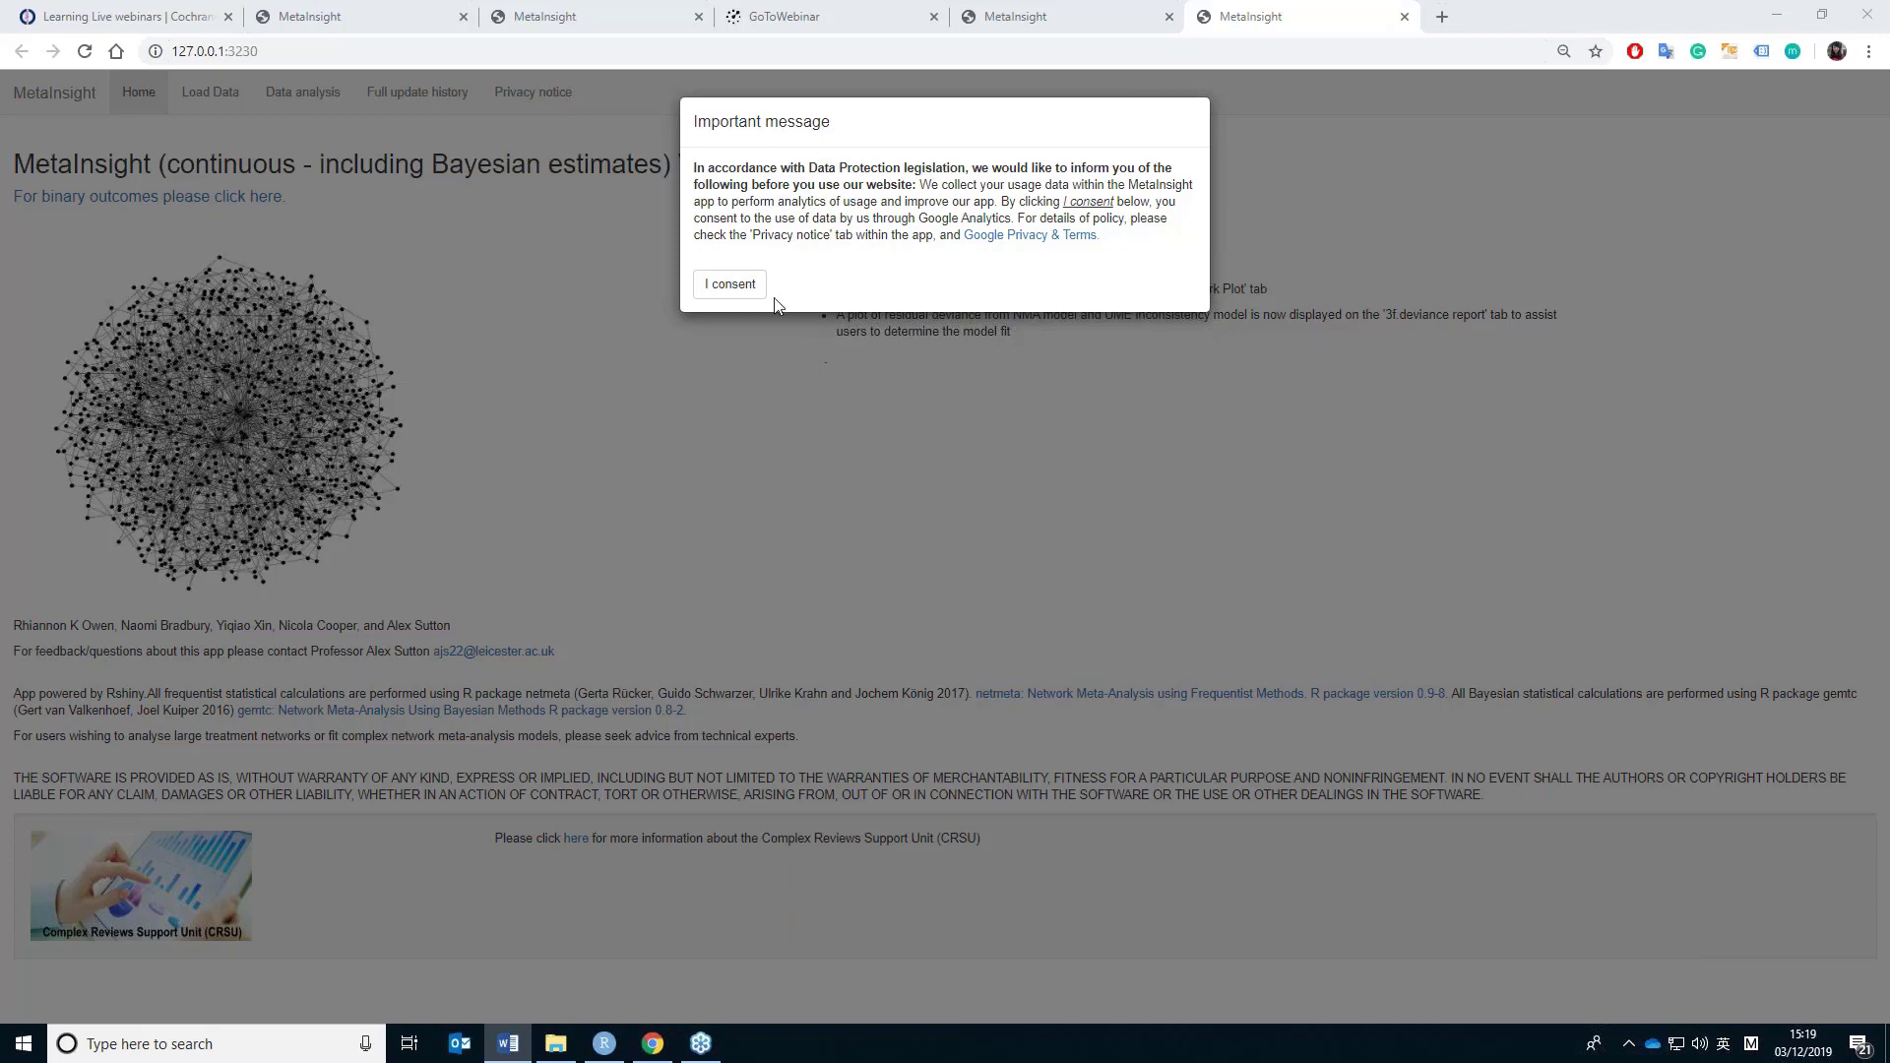
left_click(730, 284)
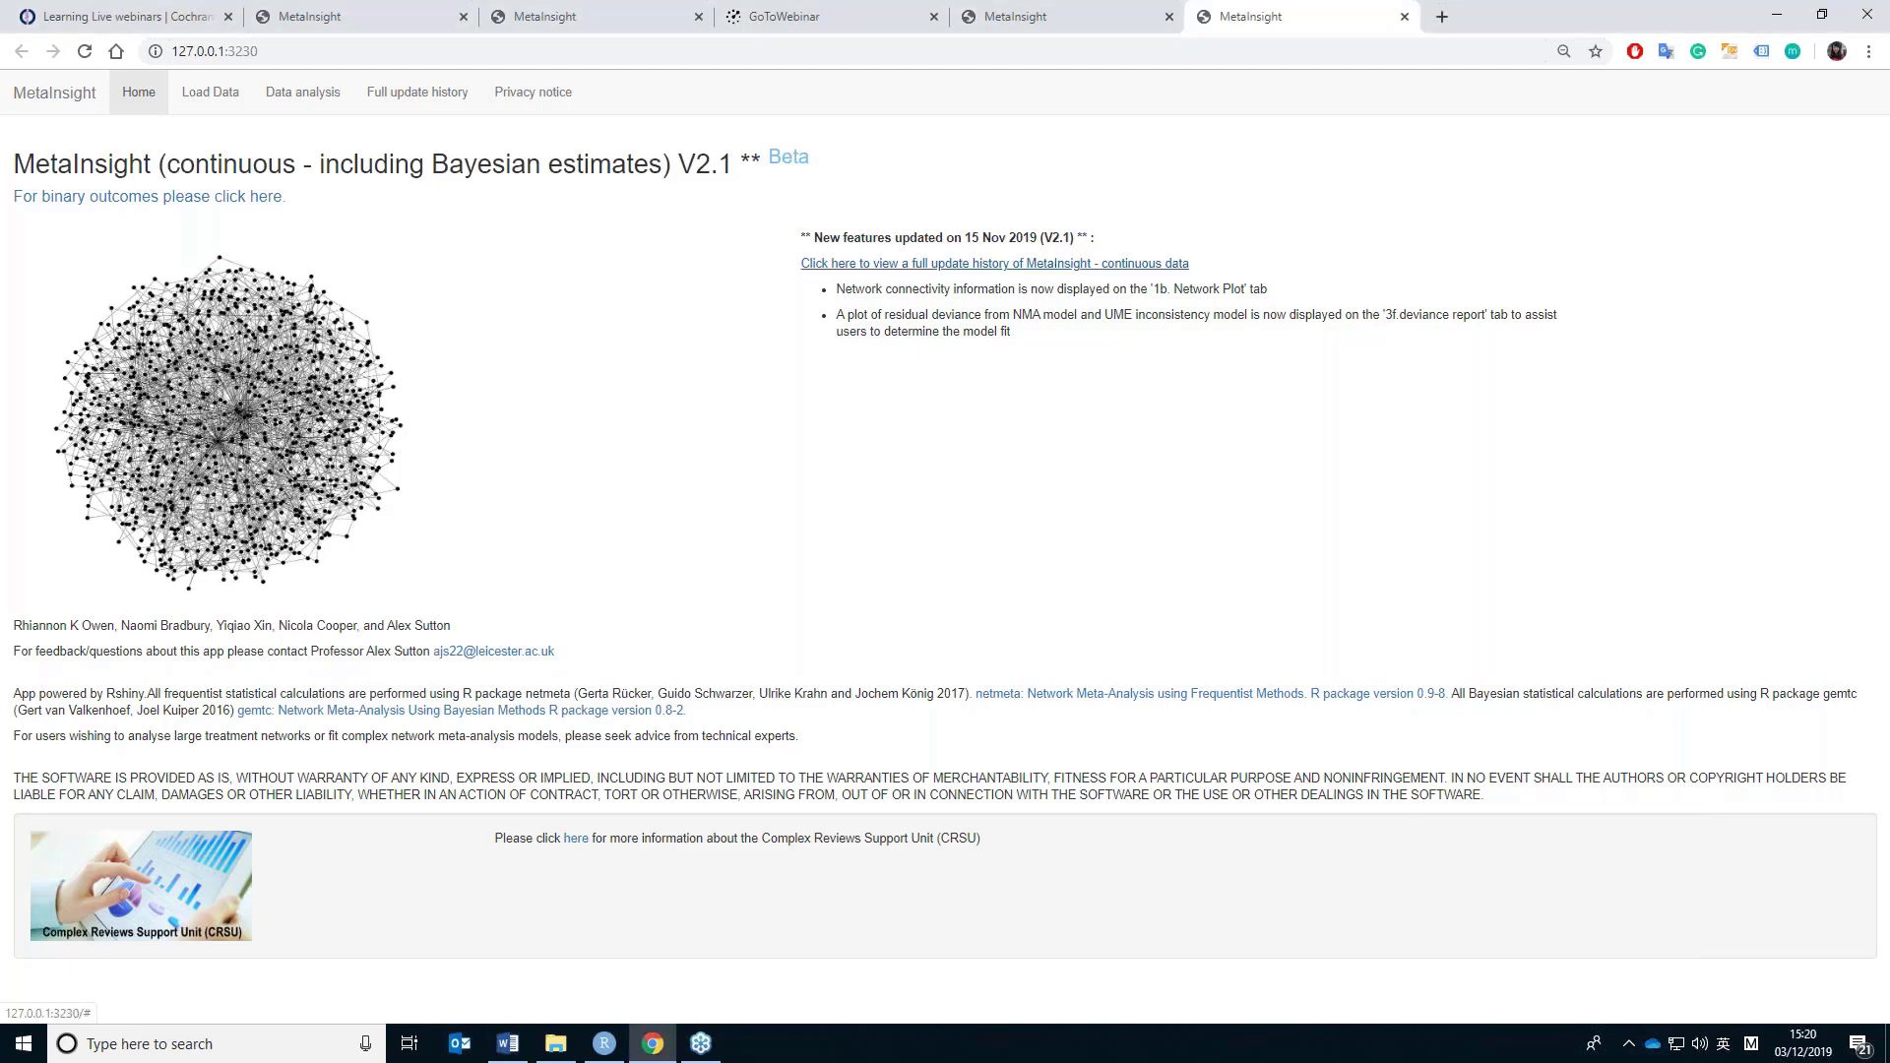
- View the full update history of MetaInsight for continuous data and return to the home page
left_click(1083, 264)
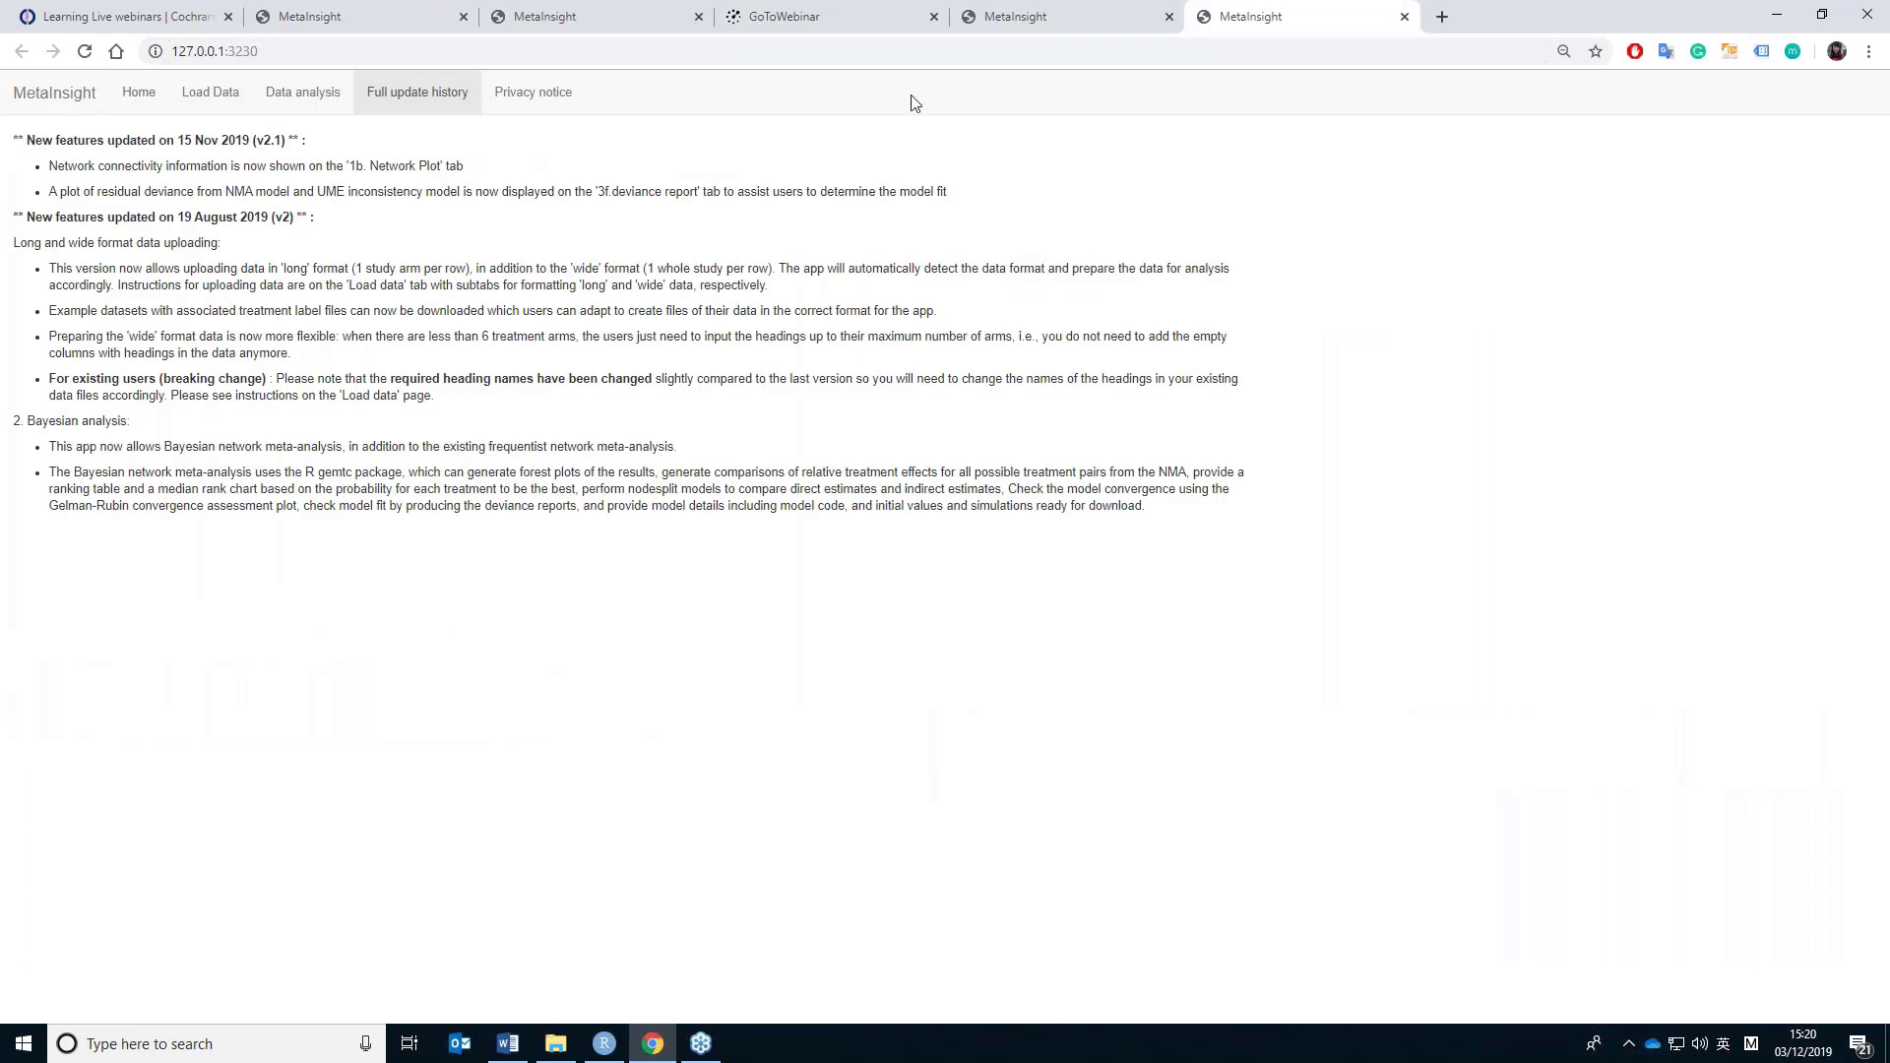
left_click(150, 94)
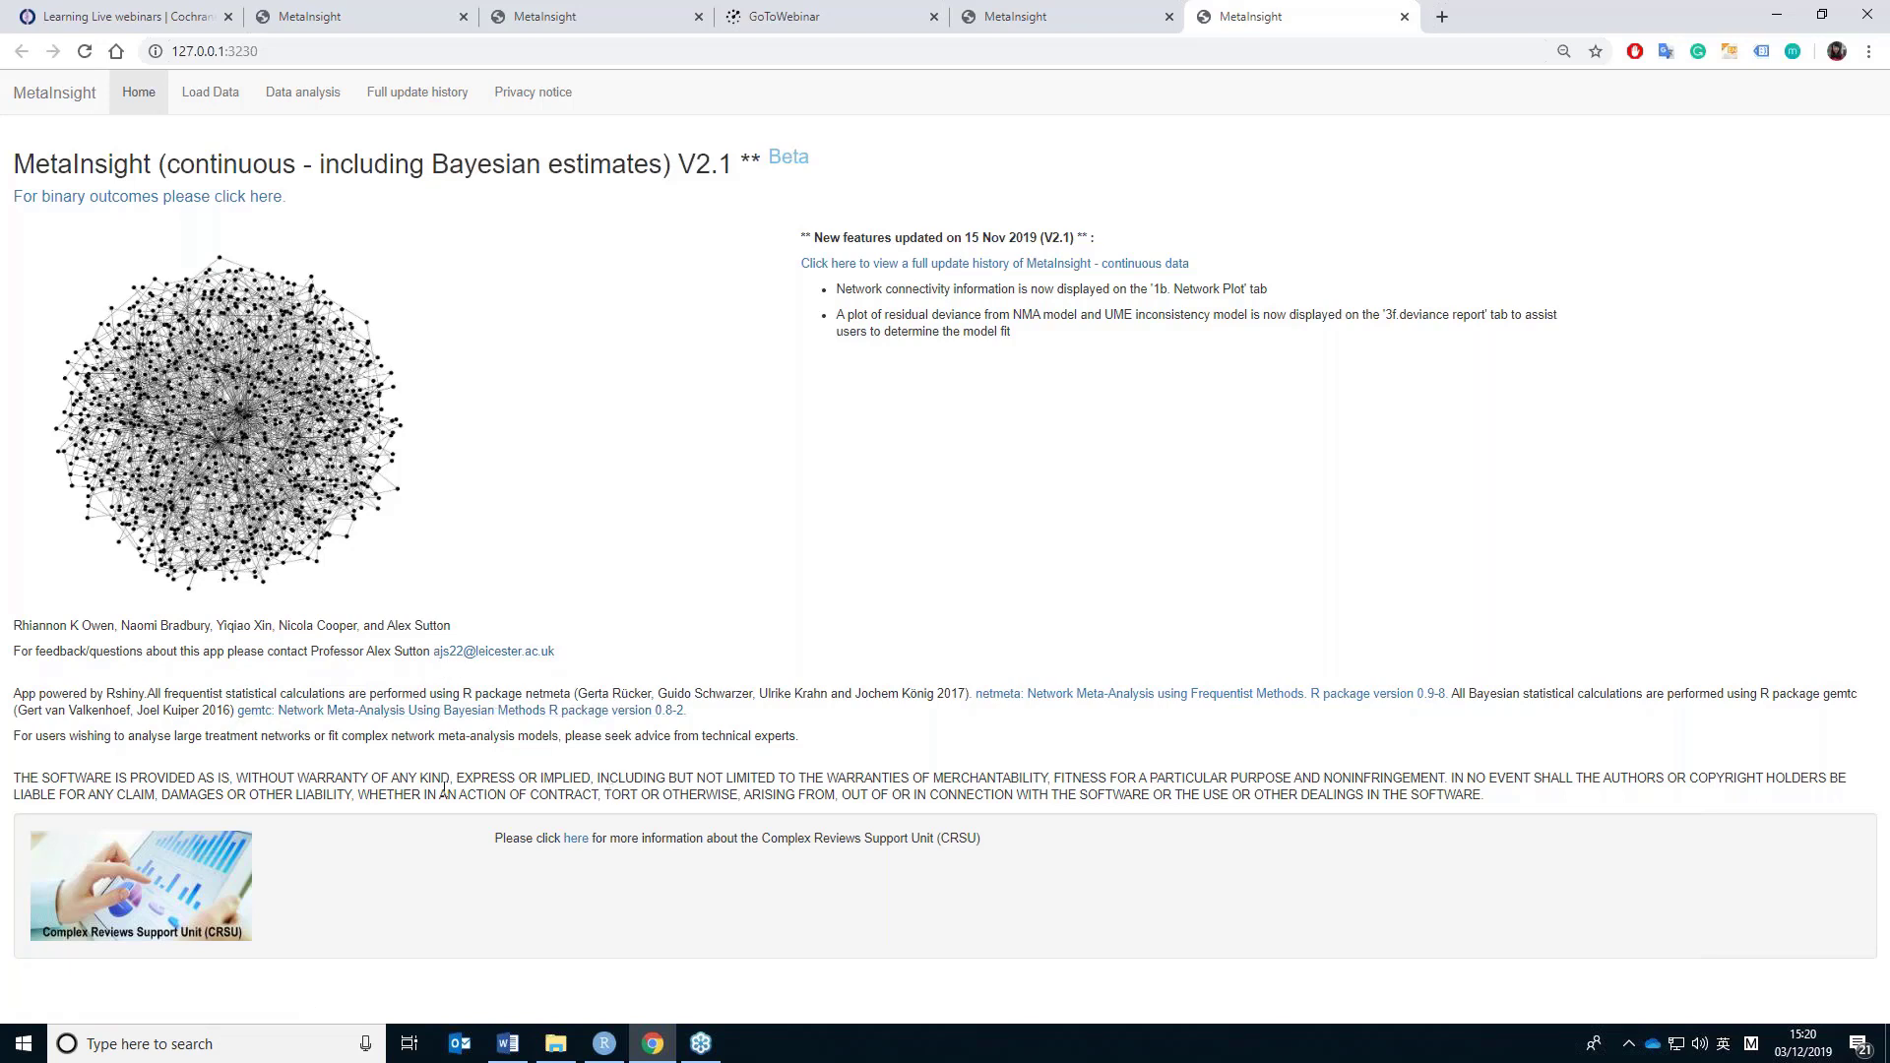
left_click(508, 1044)
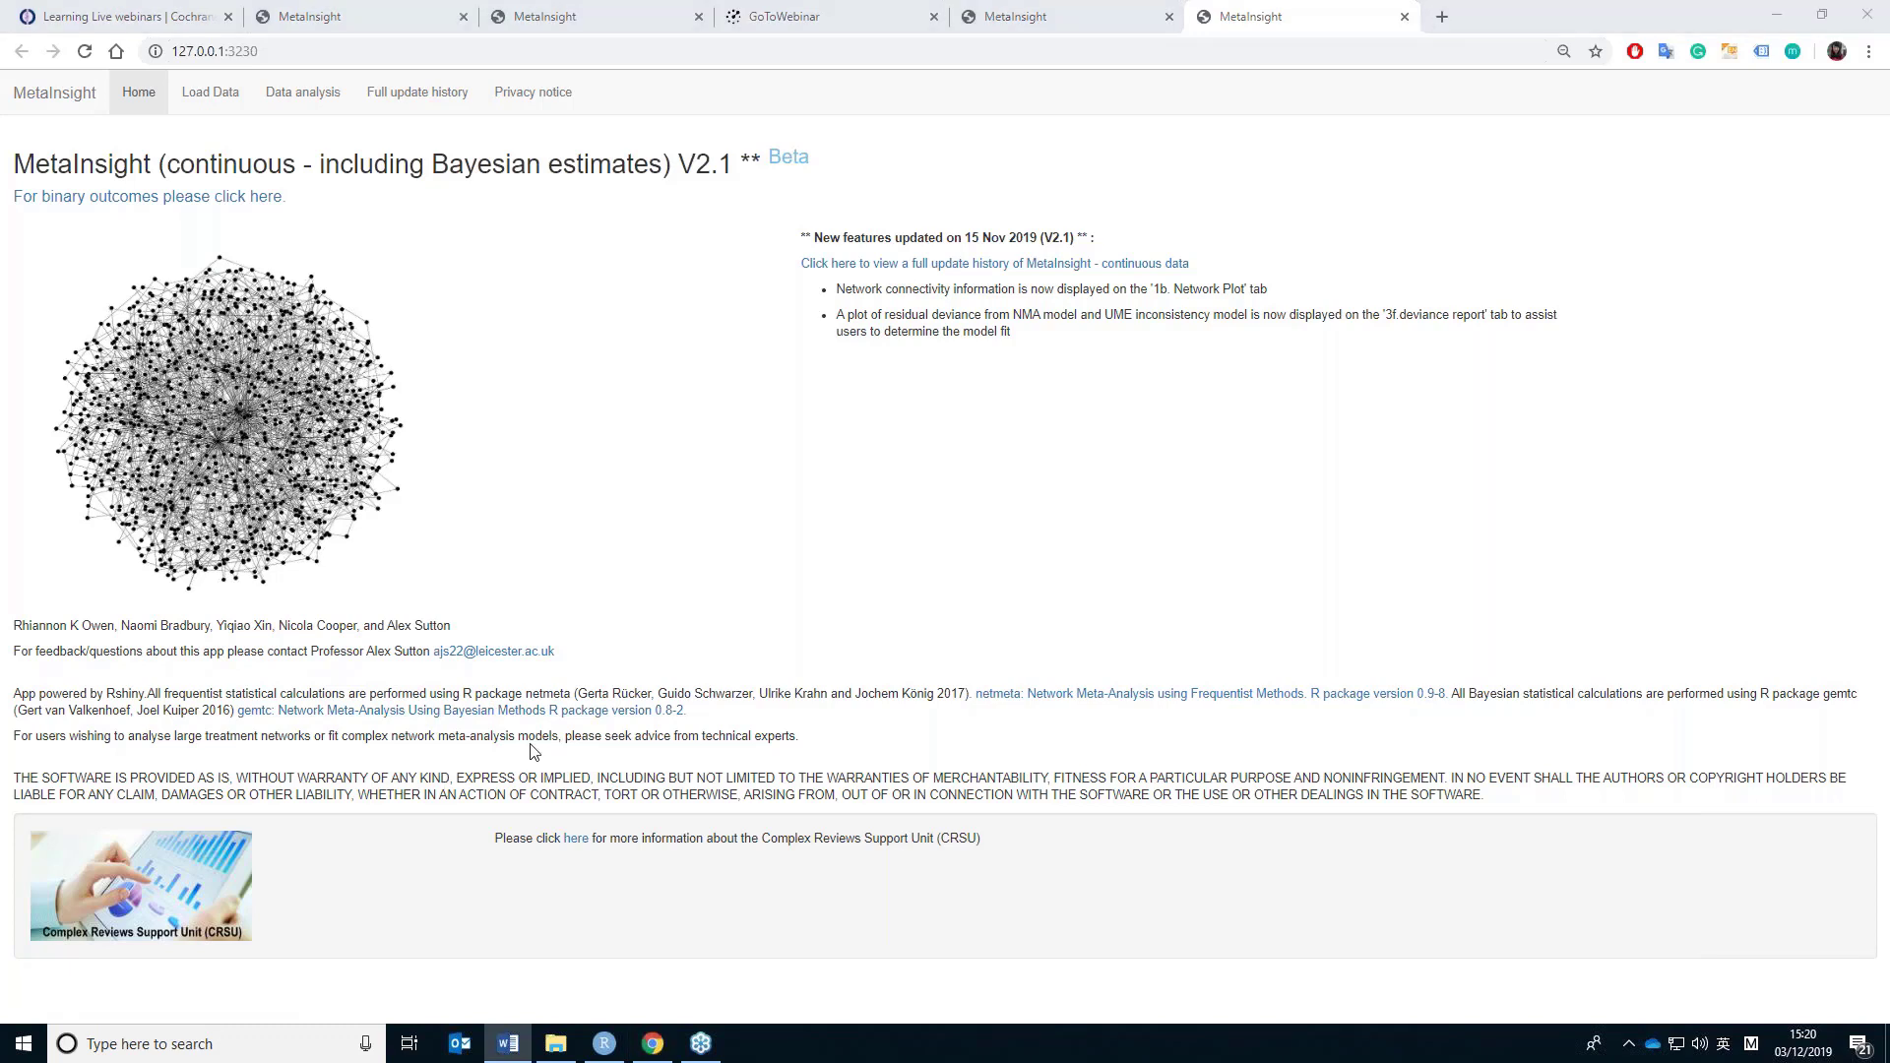
- Open the data loading page and read the upload instructions for long format and wide format data
left_click(215, 97)
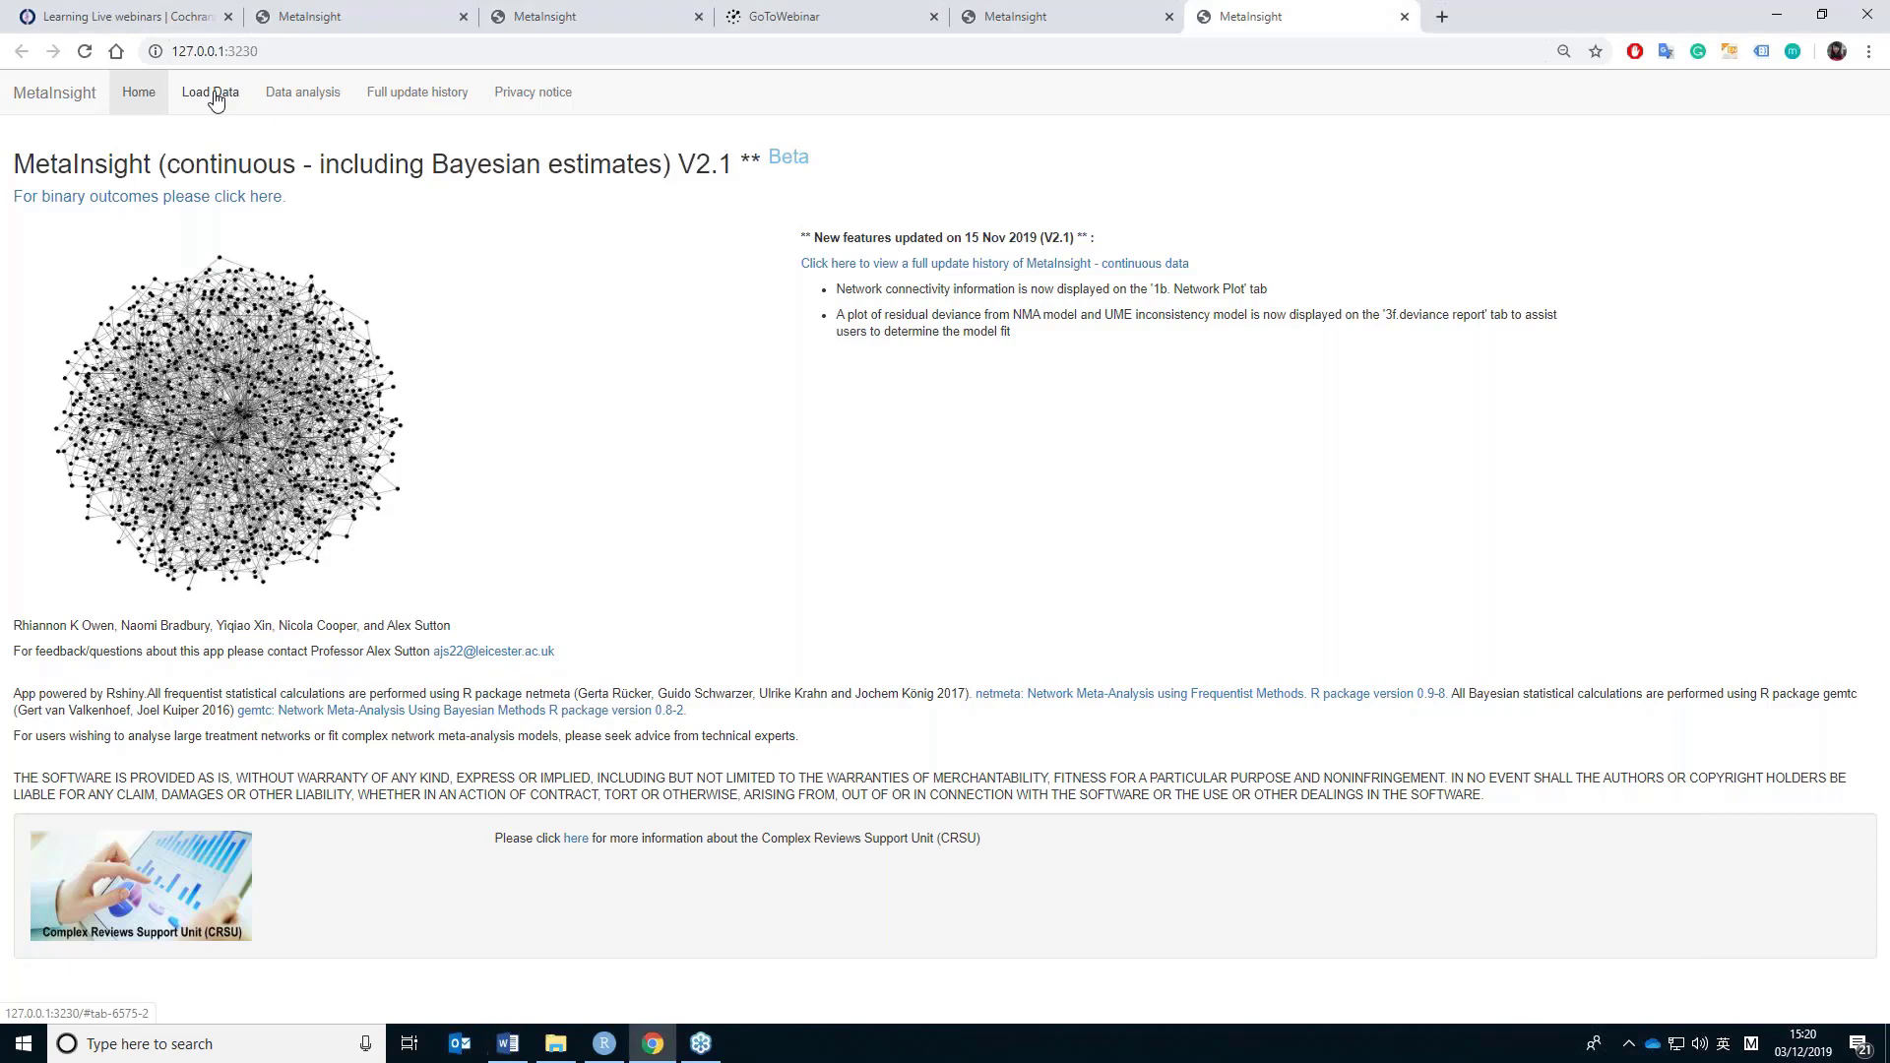
left_click(215, 96)
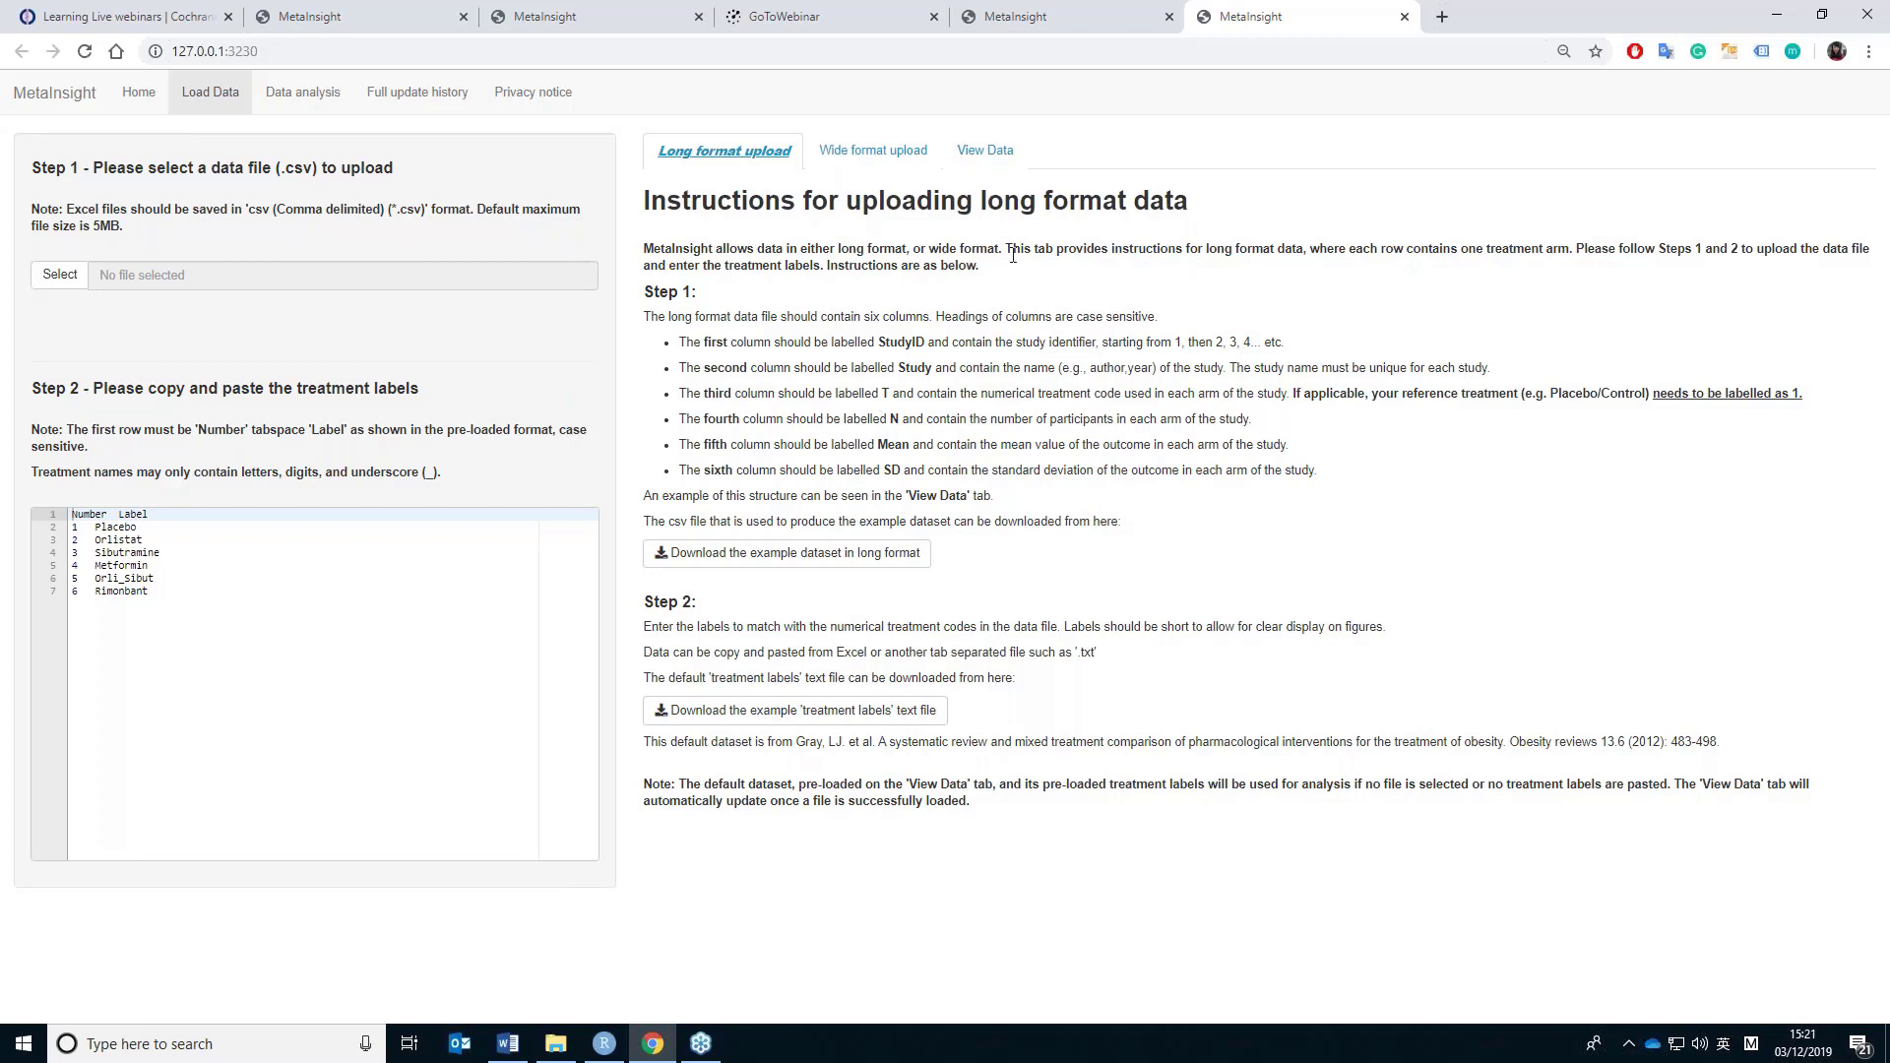
left_click(873, 150)
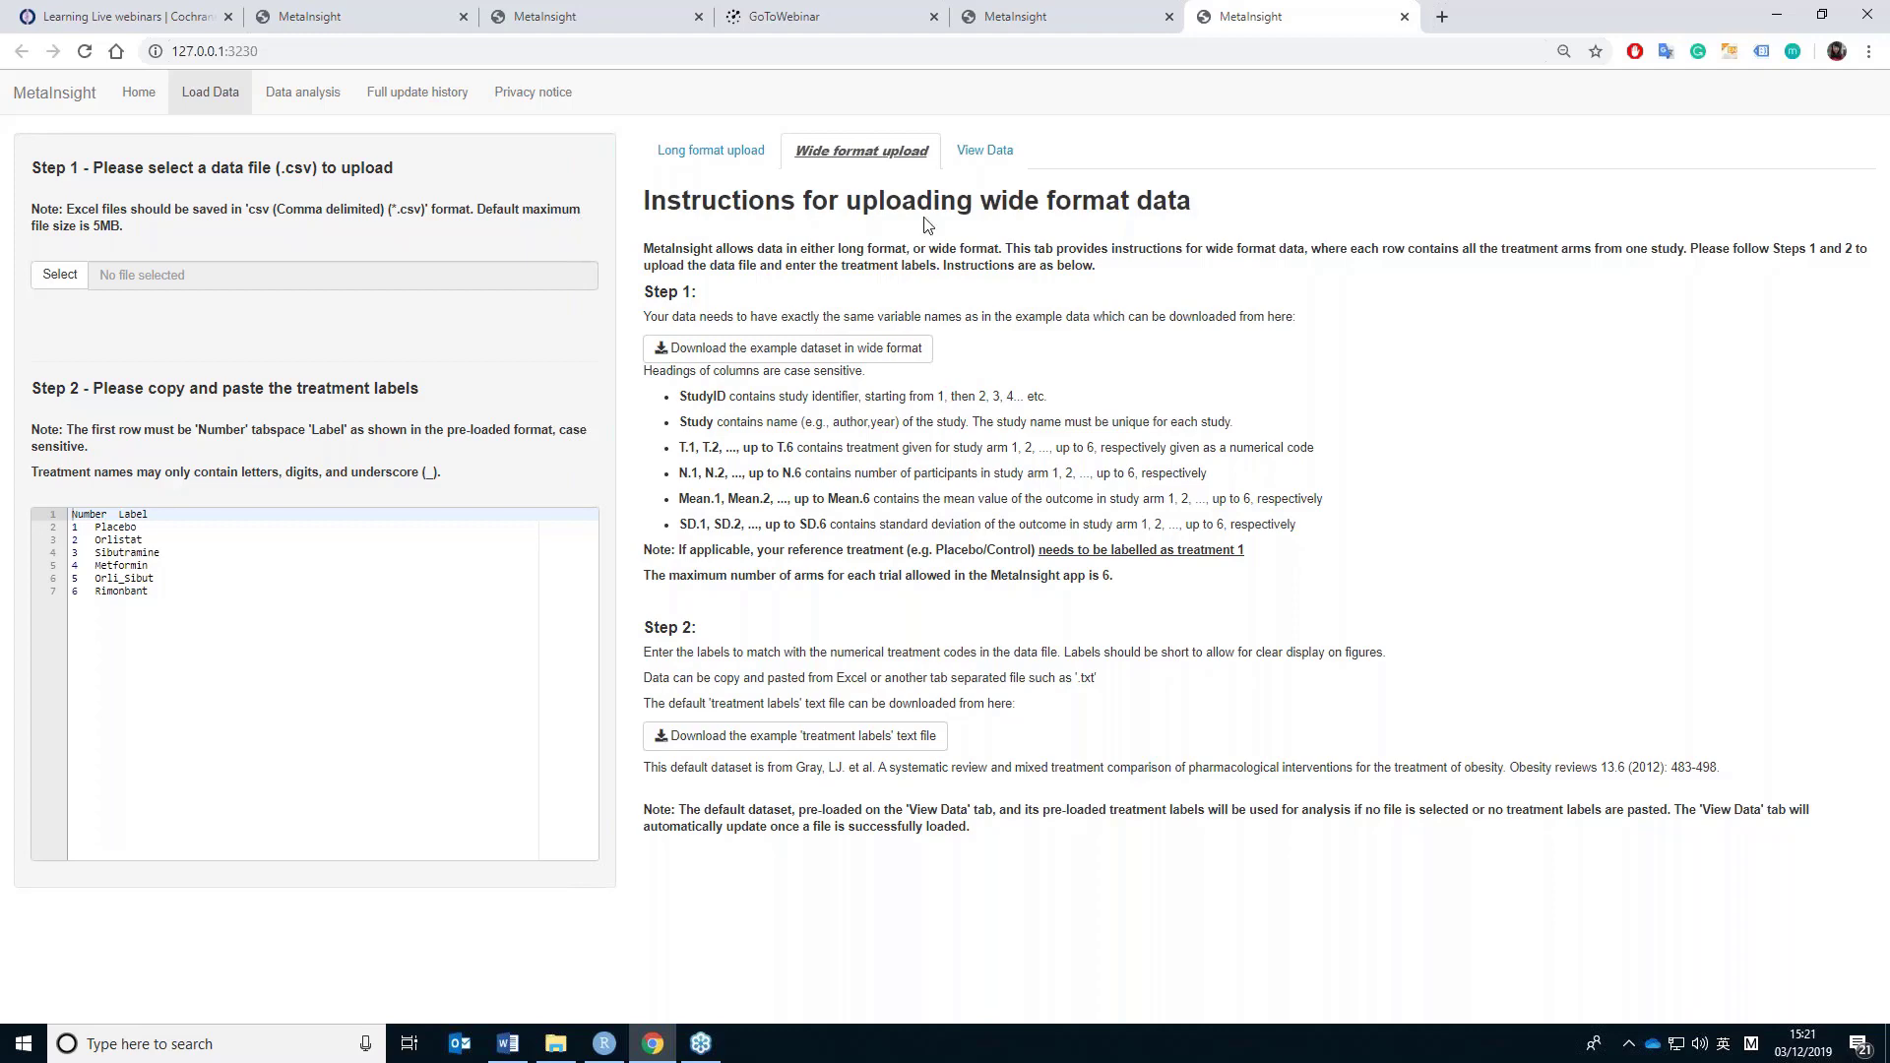
- Examine the preloaded default dataset from the first to the last study
left_click(983, 152)
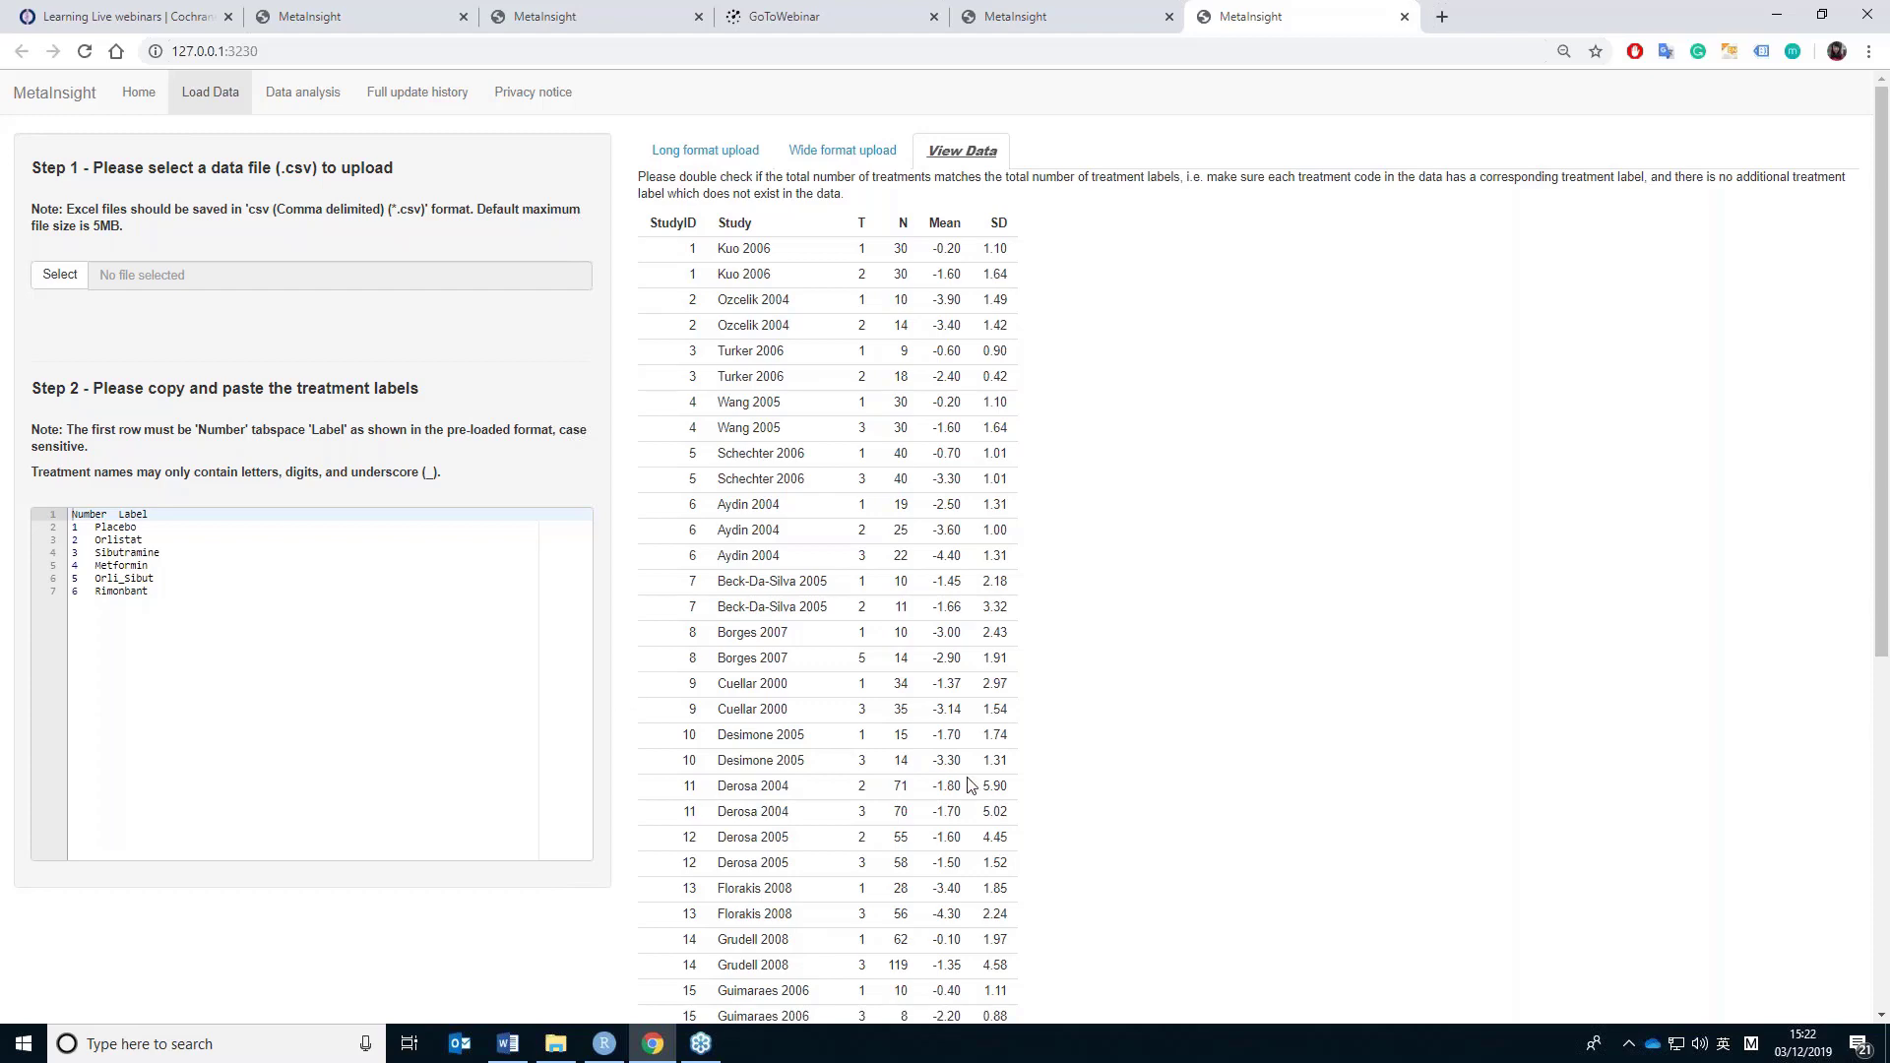
scroll(968, 783, "down", 5)
scroll(968, 782, "down", 1)
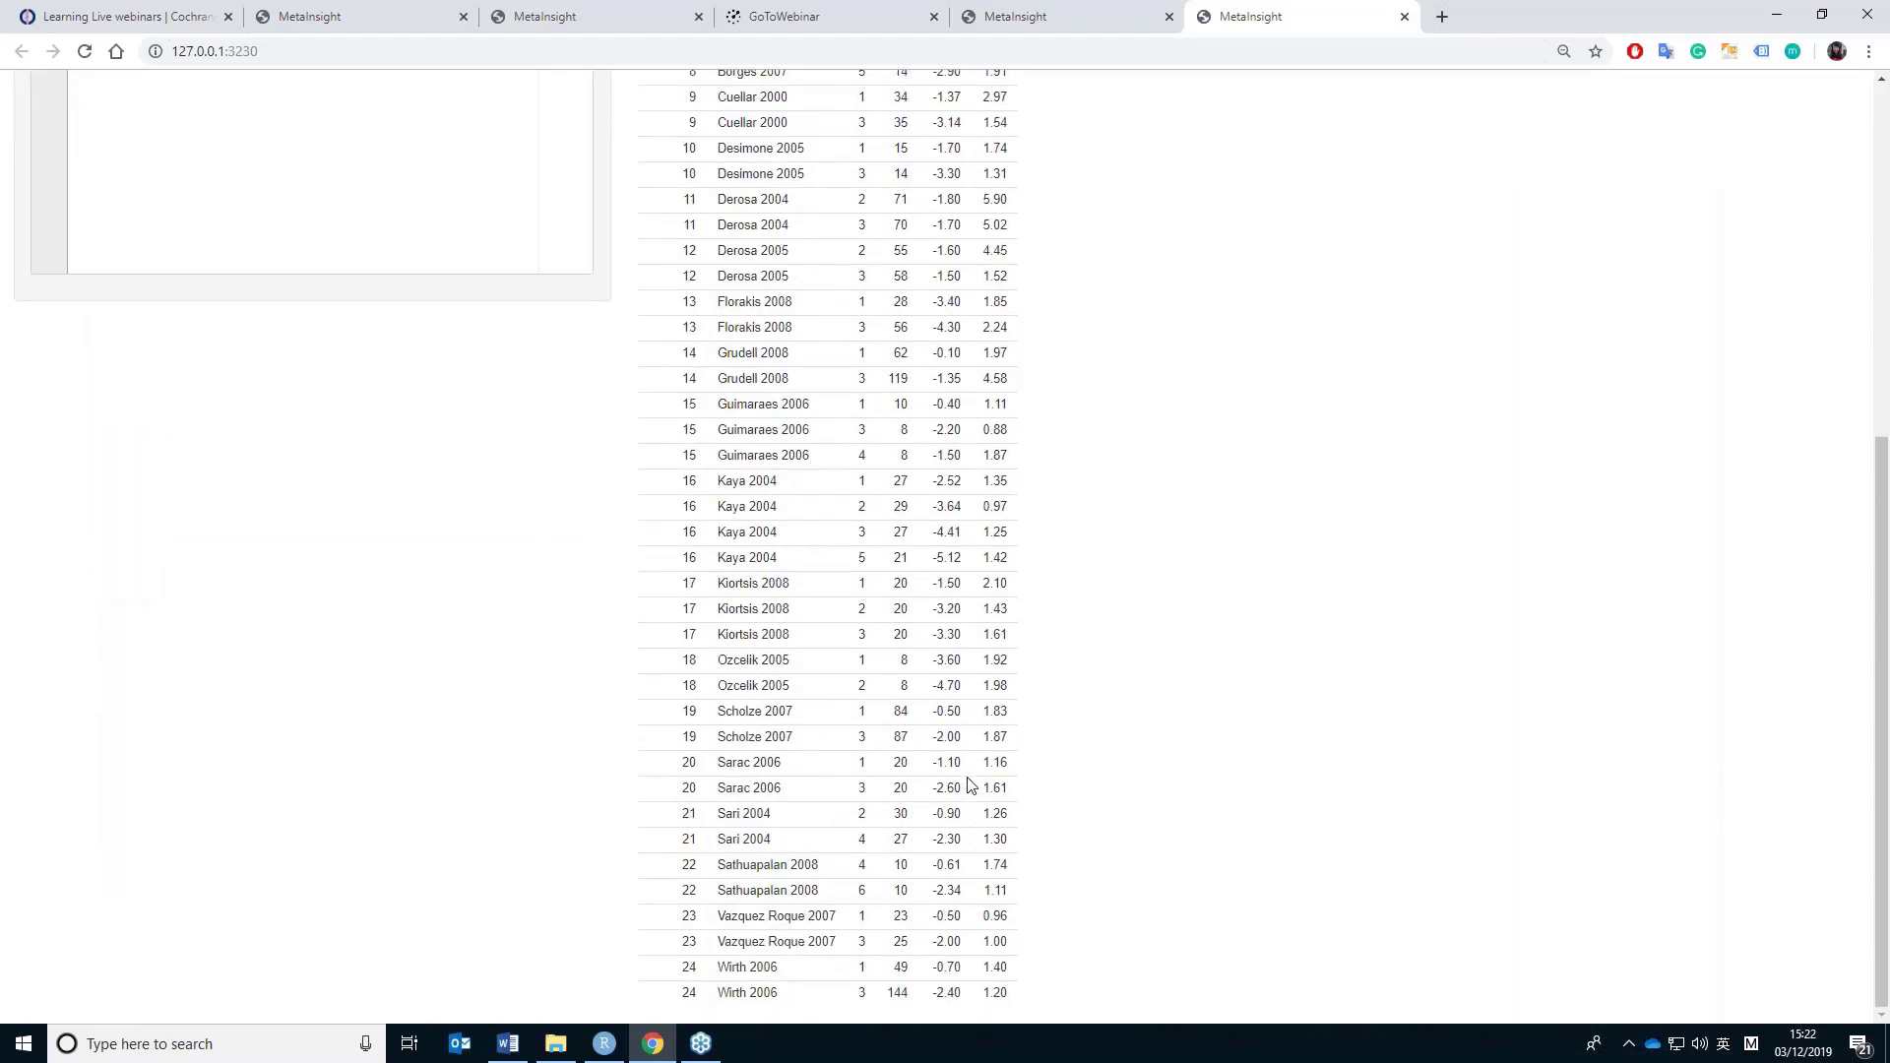
scroll(726, 759, "up", 6)
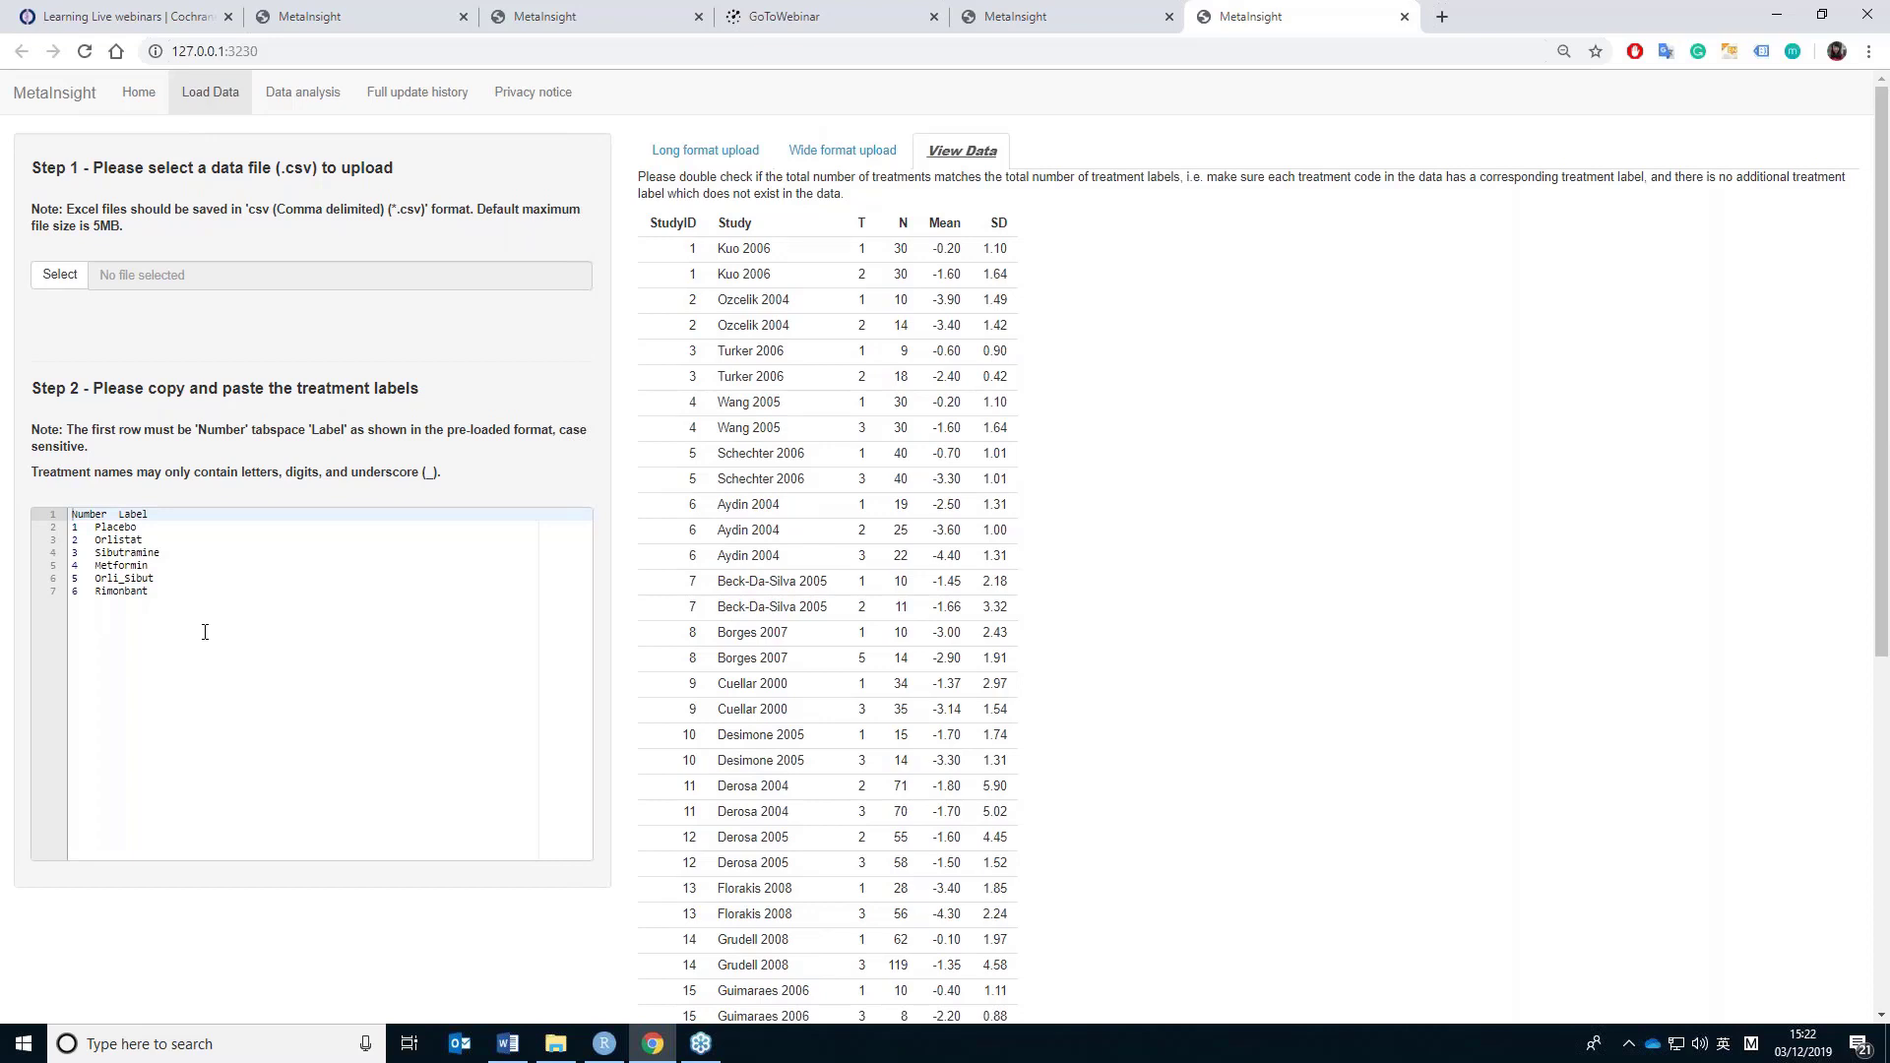
- Open the data analysis page and look through its network plot, frequentist and Bayesian network meta-analysis sections
left_click(311, 94)
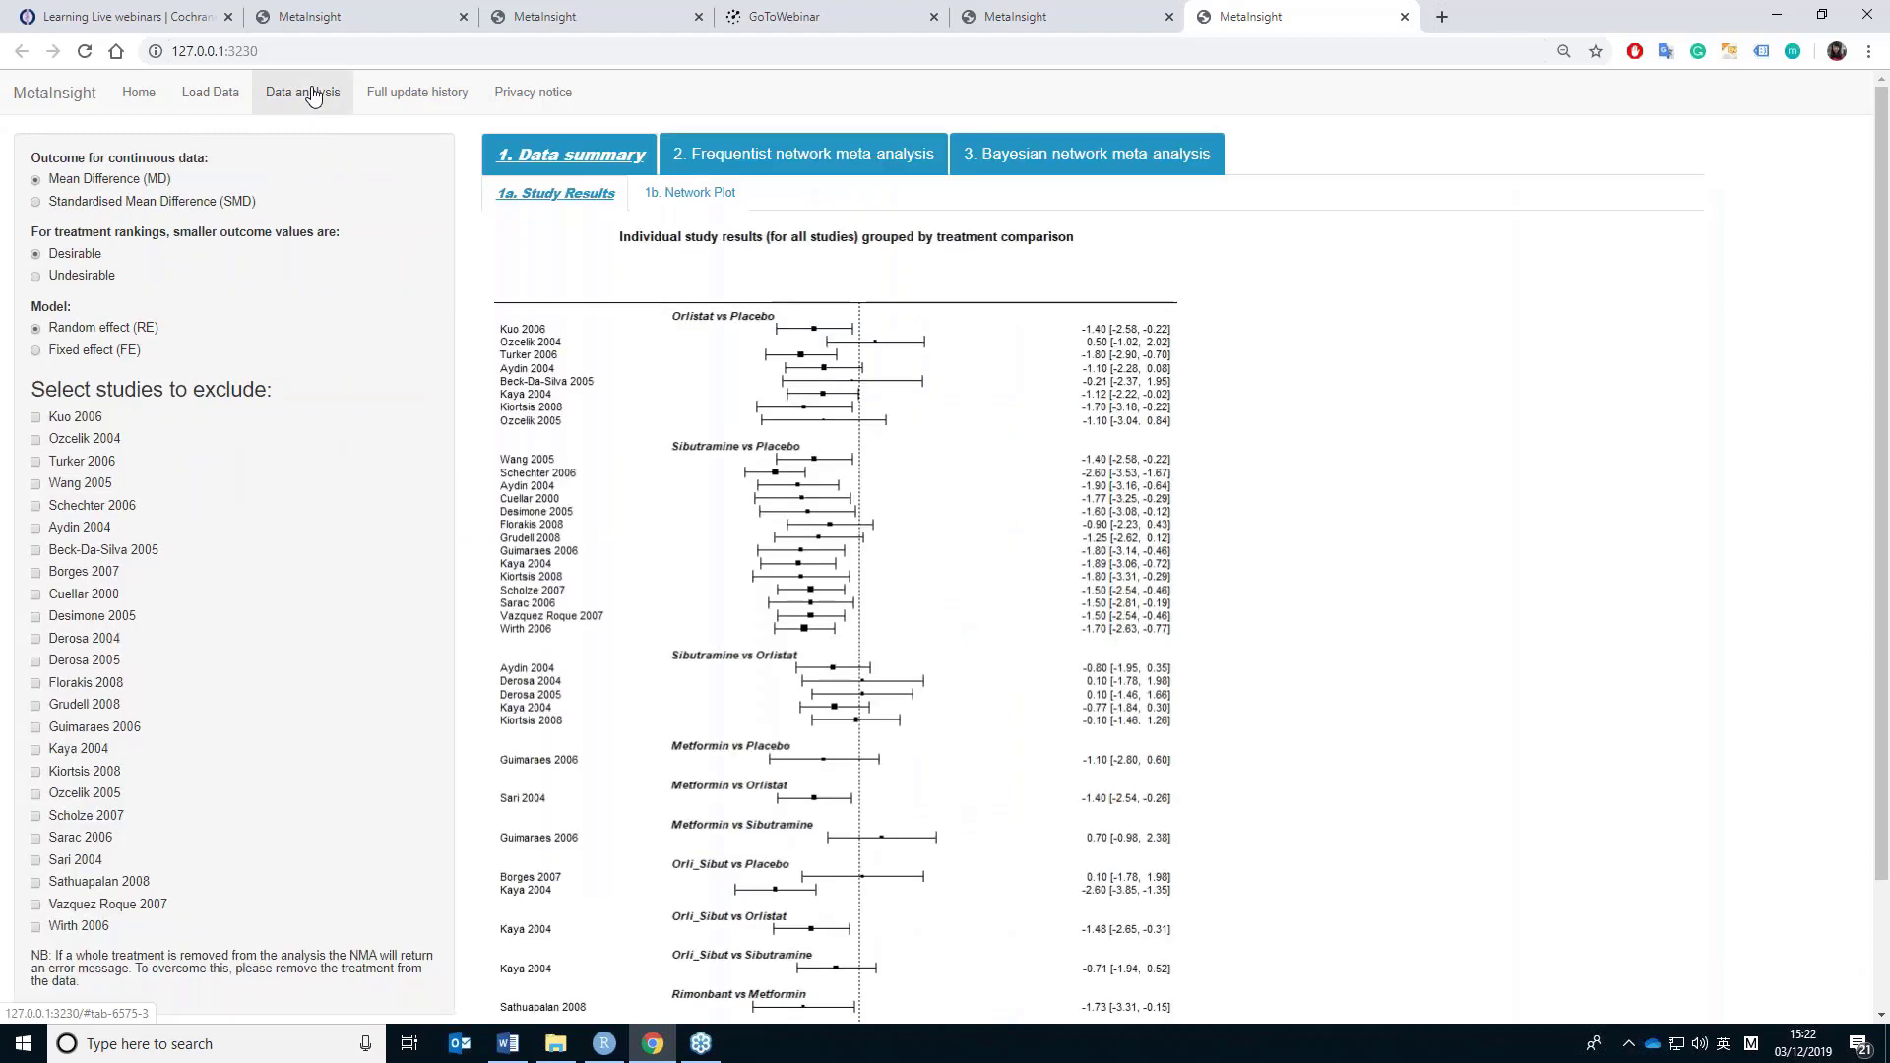
key("alt+Tab")
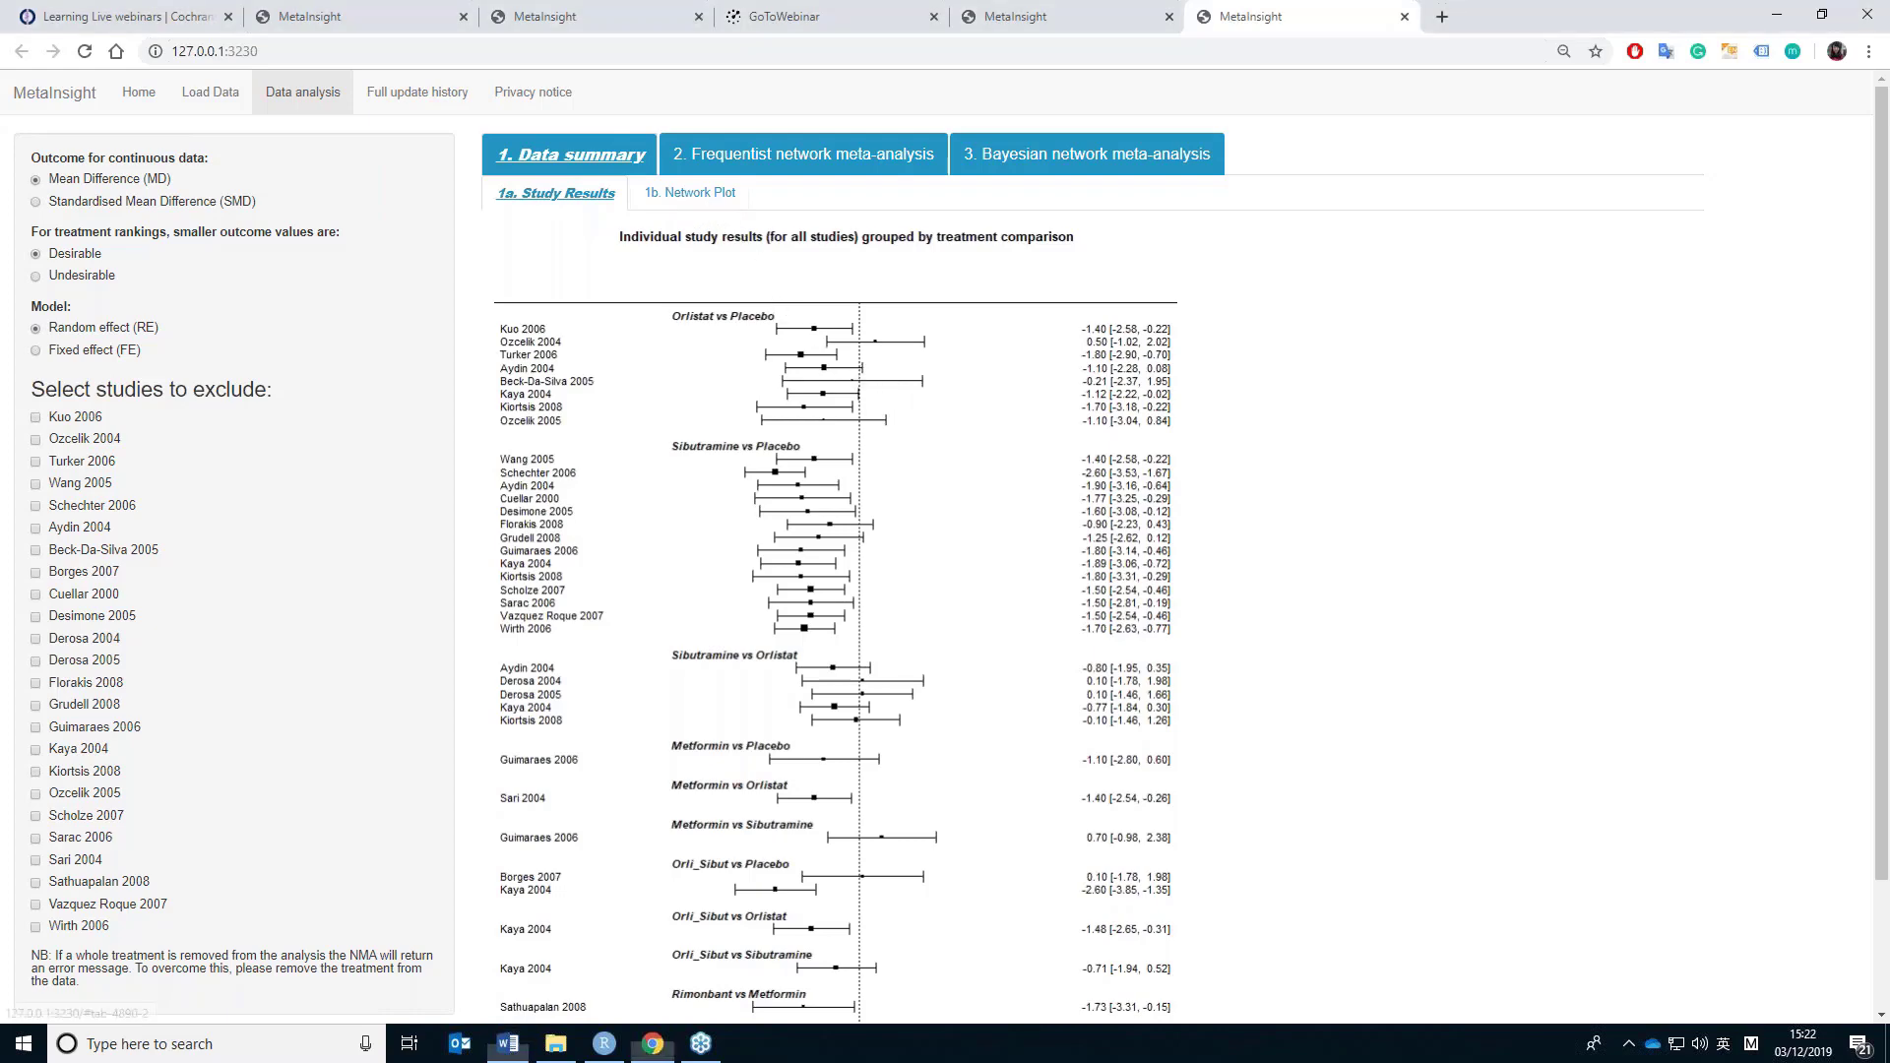
left_click(713, 195)
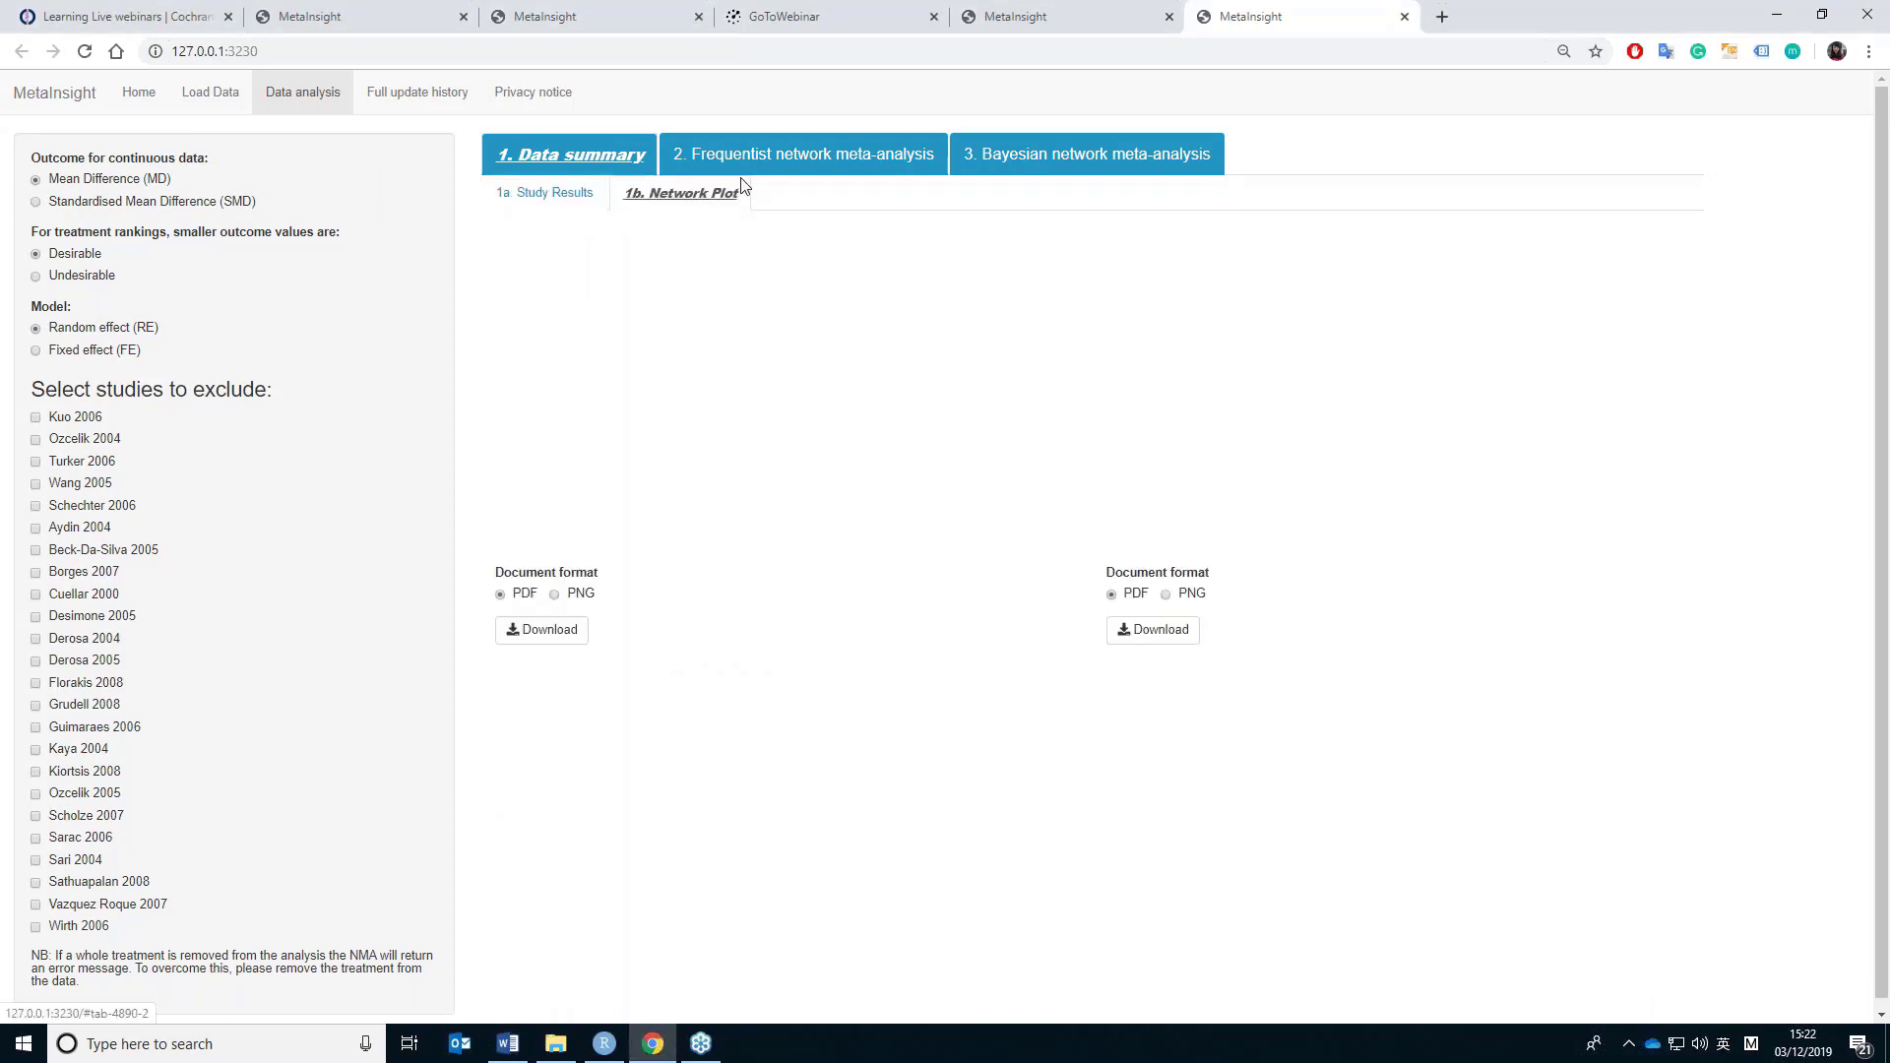
left_click(804, 154)
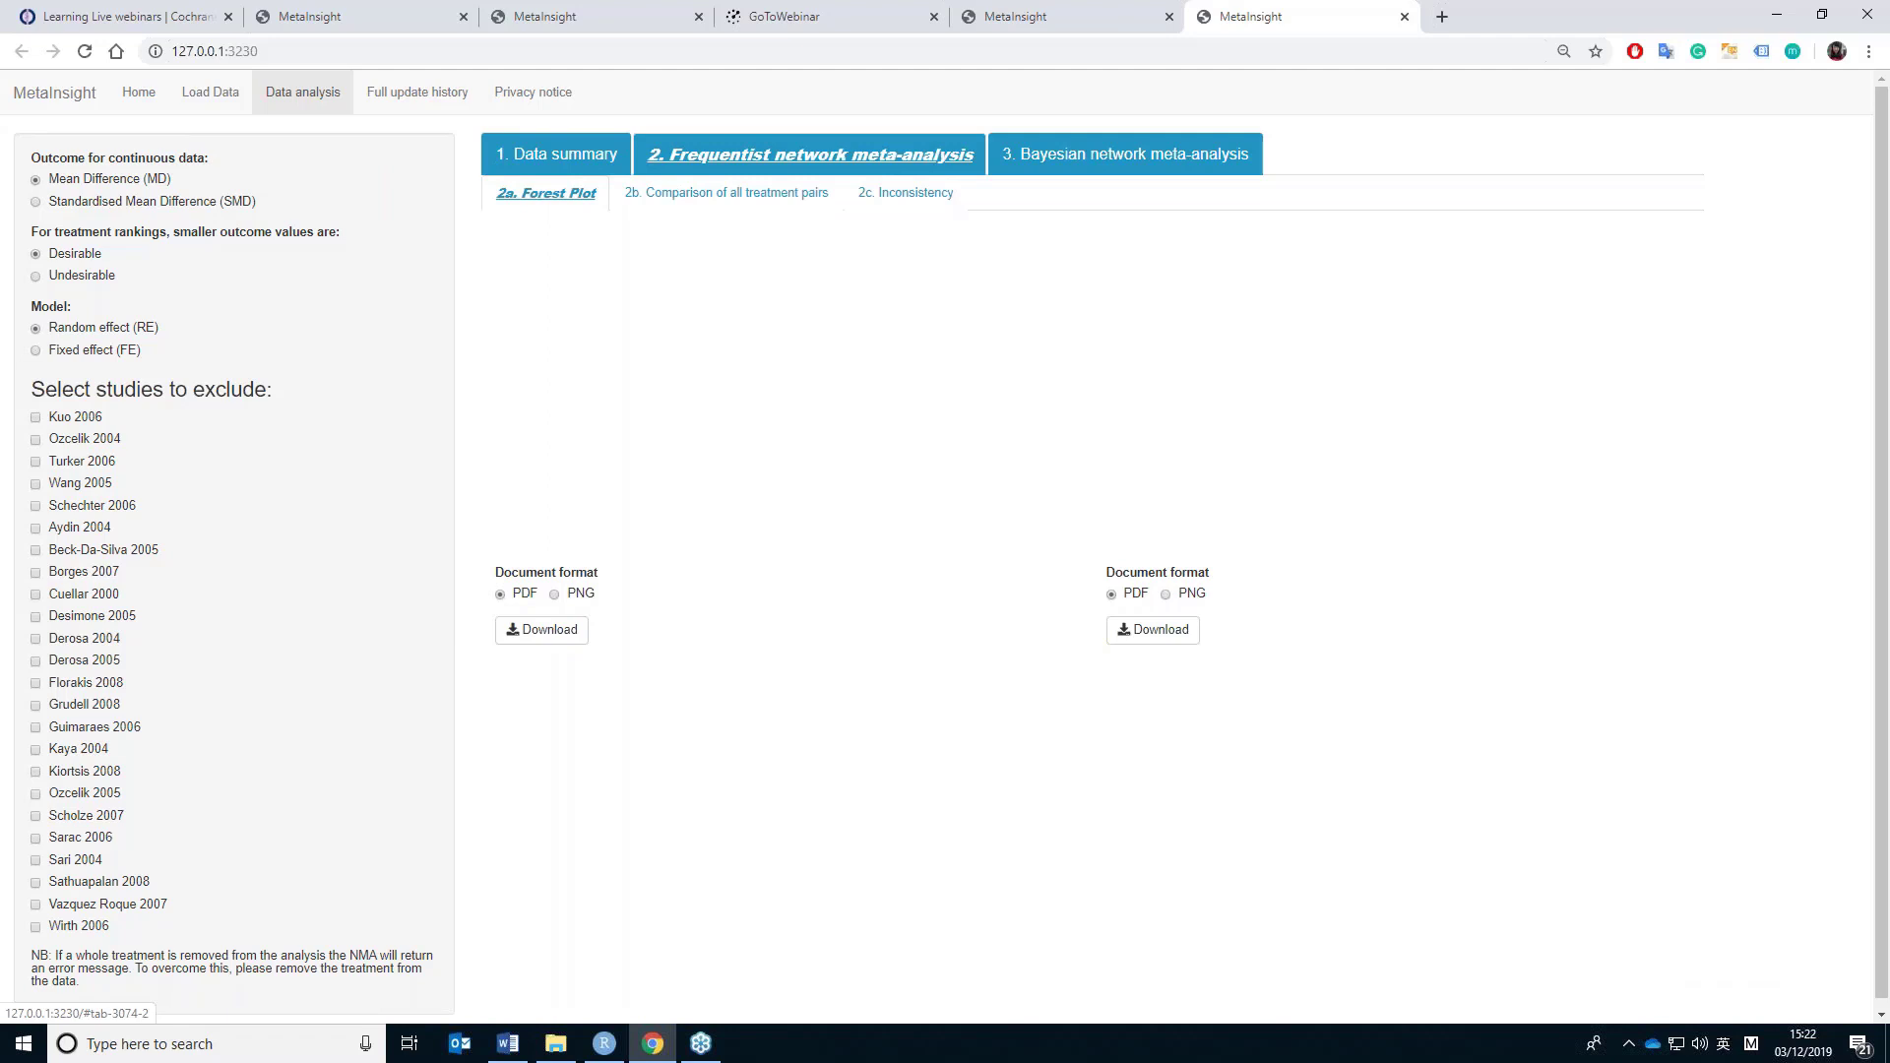
left_click(1126, 154)
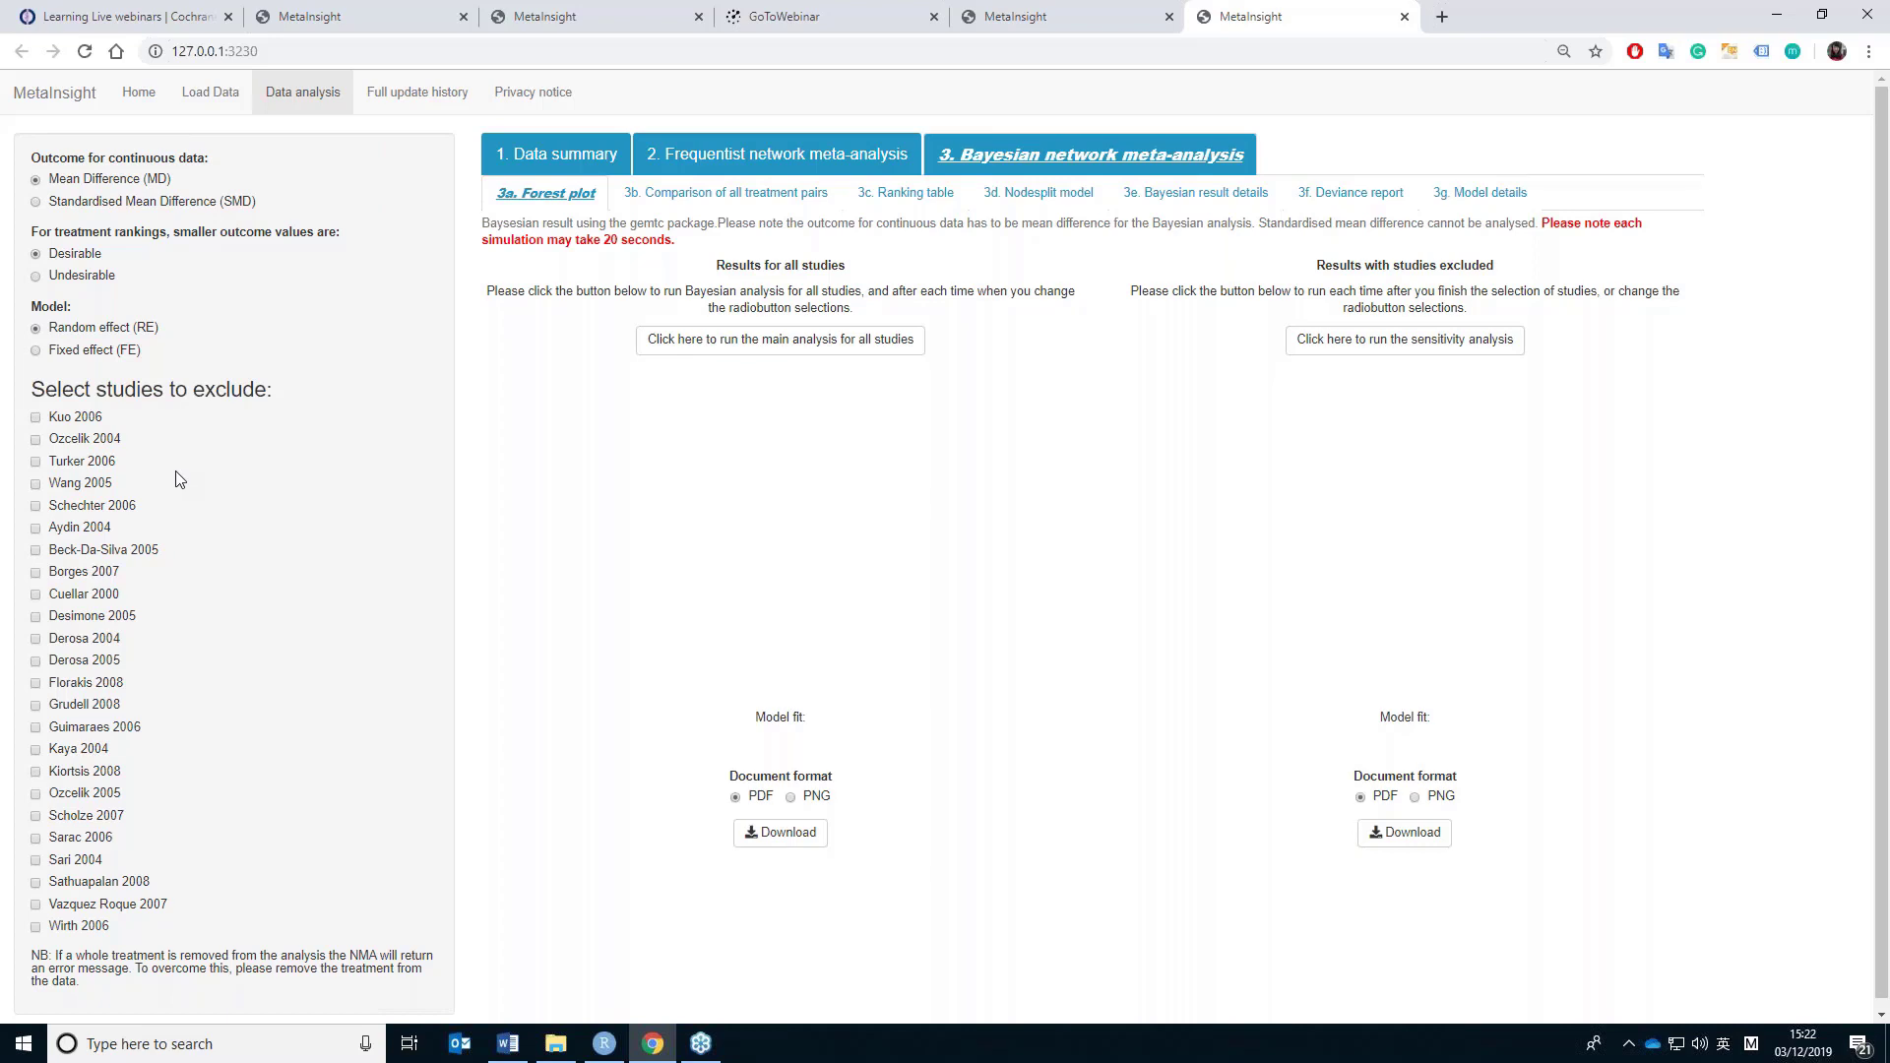
- Examine the individual study results grouped by treatment comparison in the data summary, down to the observed outcome axis
left_click(559, 164)
left_click(558, 195)
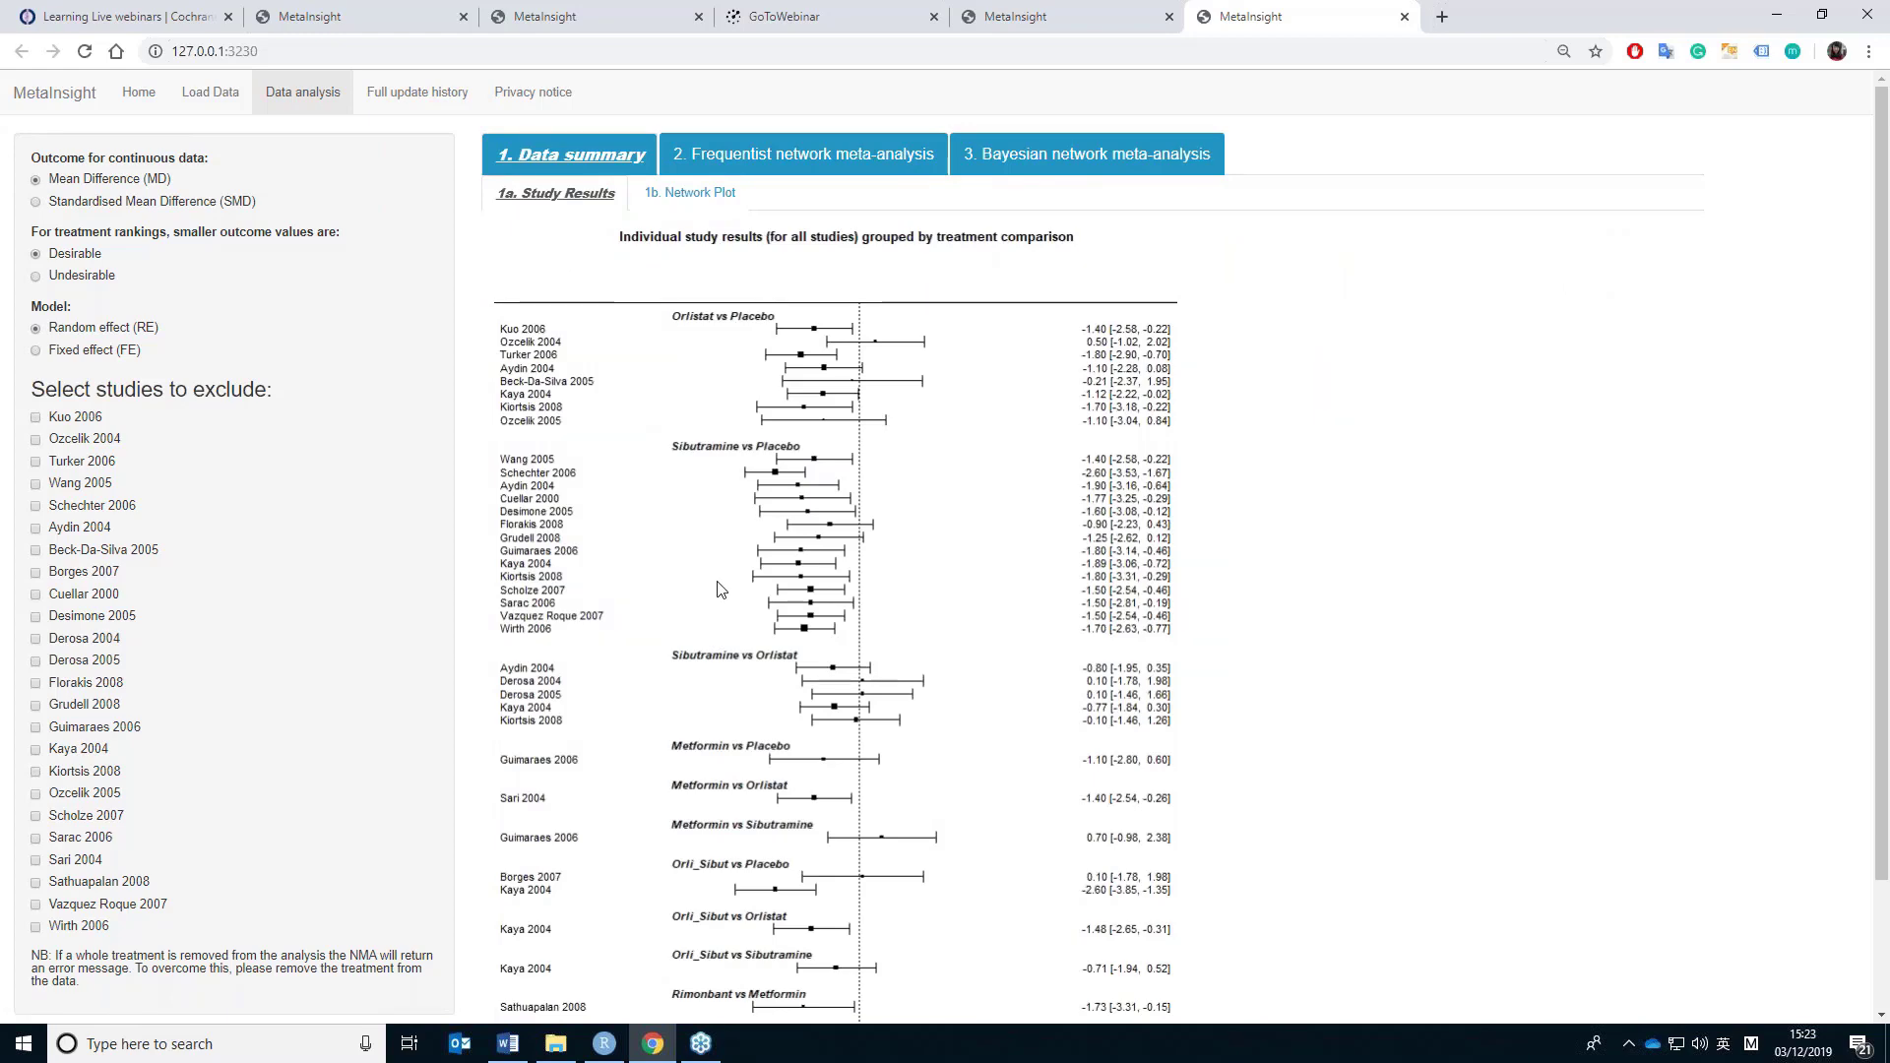
scroll(717, 571, "down", 2)
scroll(727, 590, "up", 2)
scroll(830, 658, "down", 2)
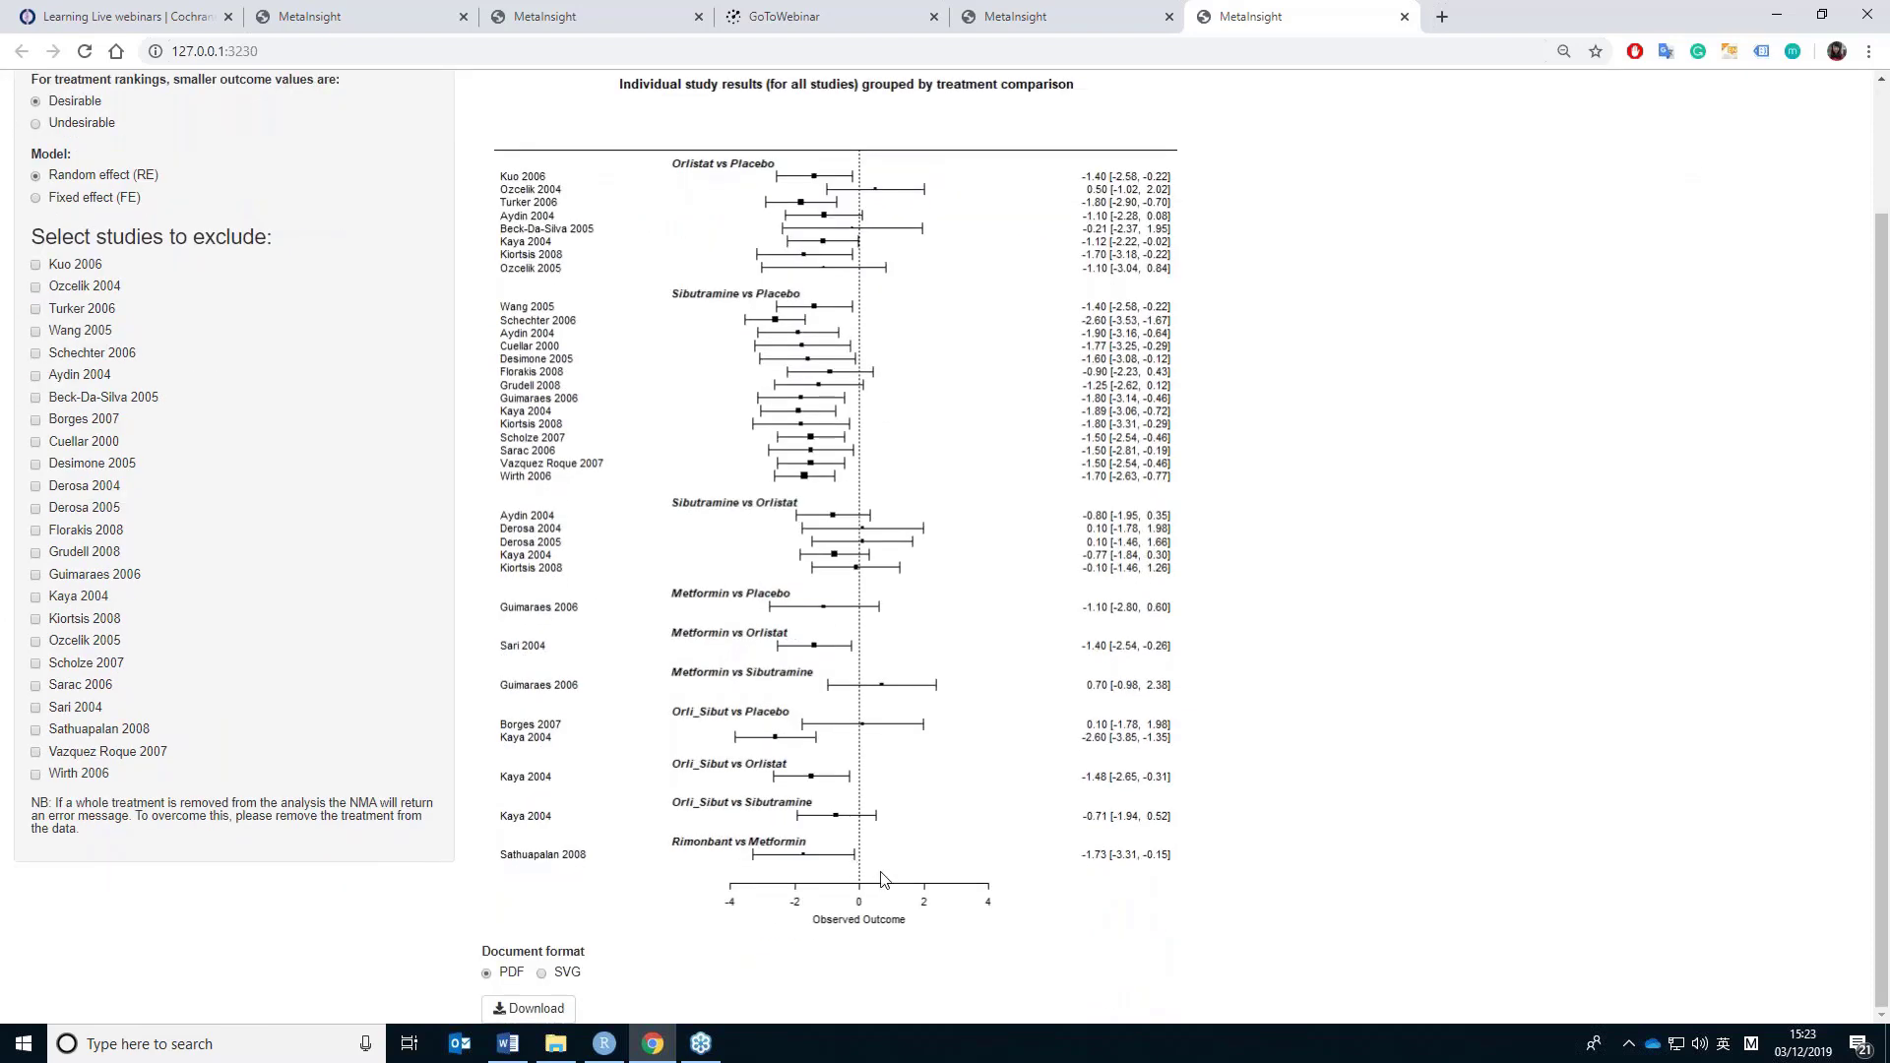
scroll(881, 879, "up", 2)
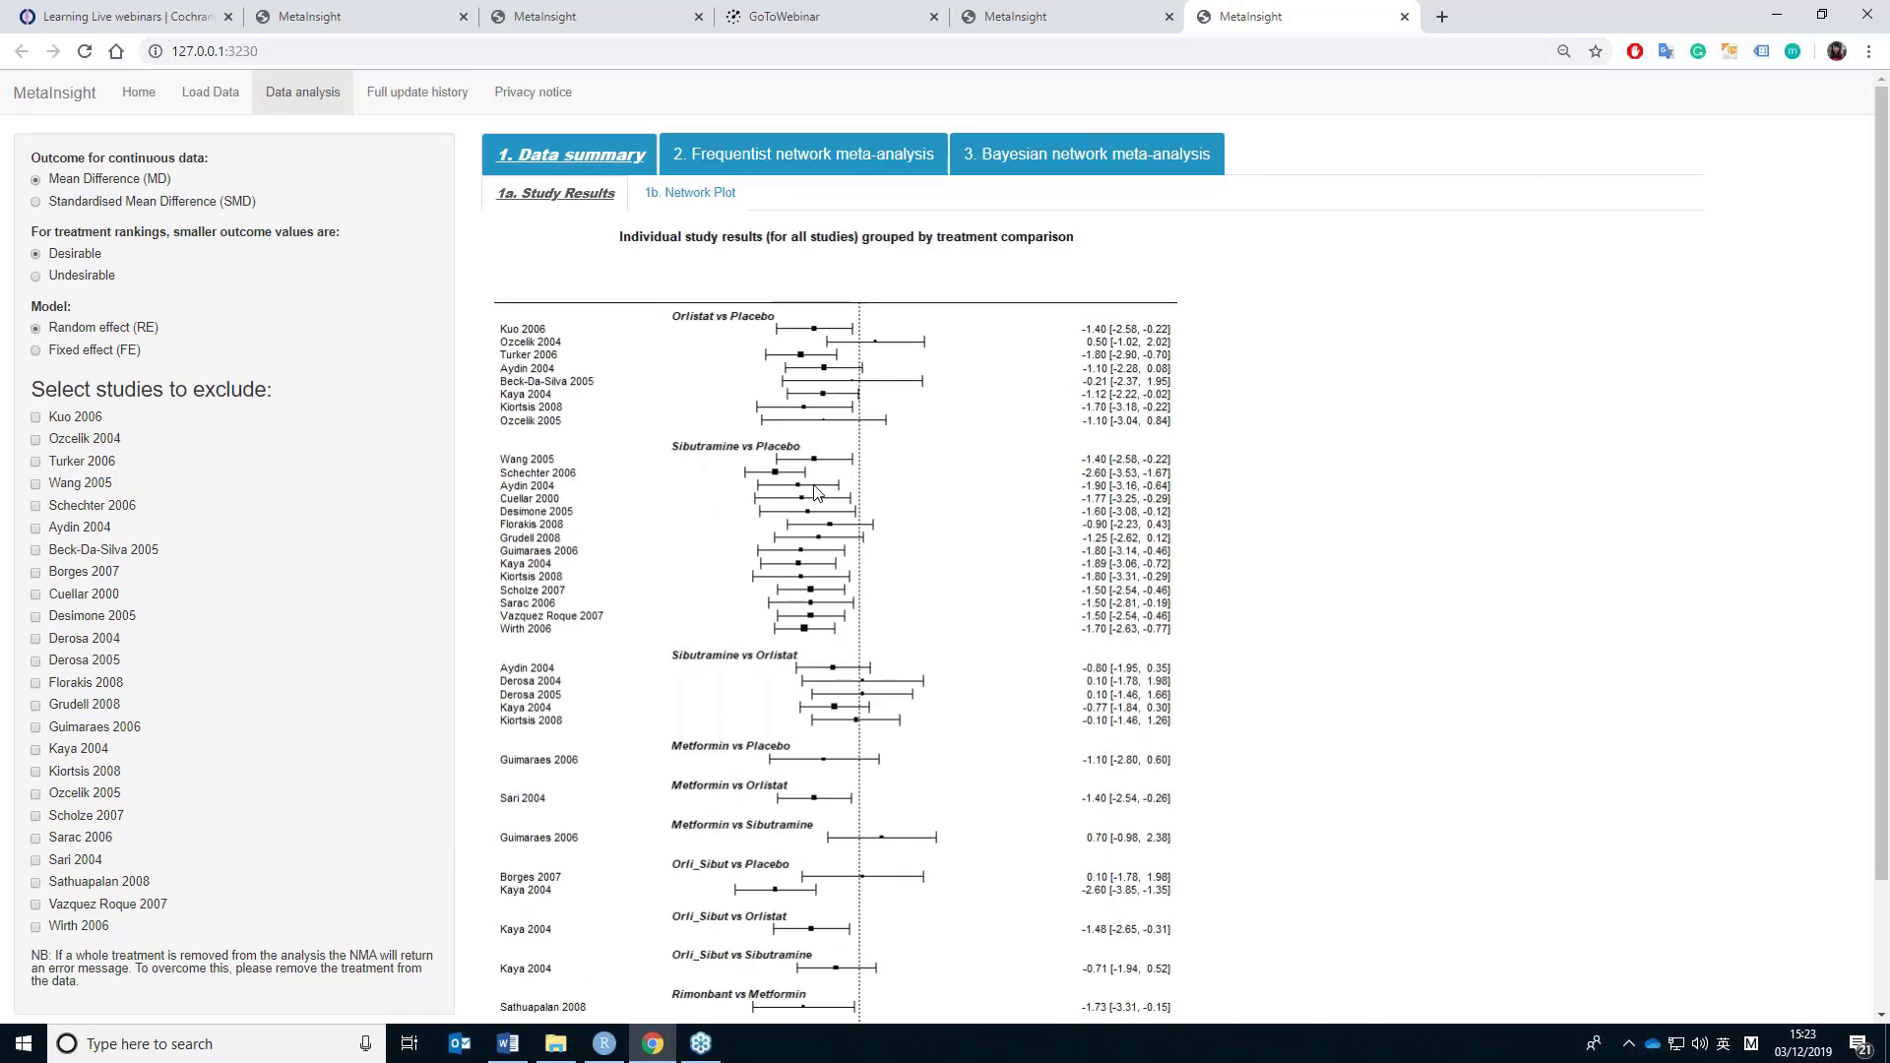
scroll(856, 849, "down", 1)
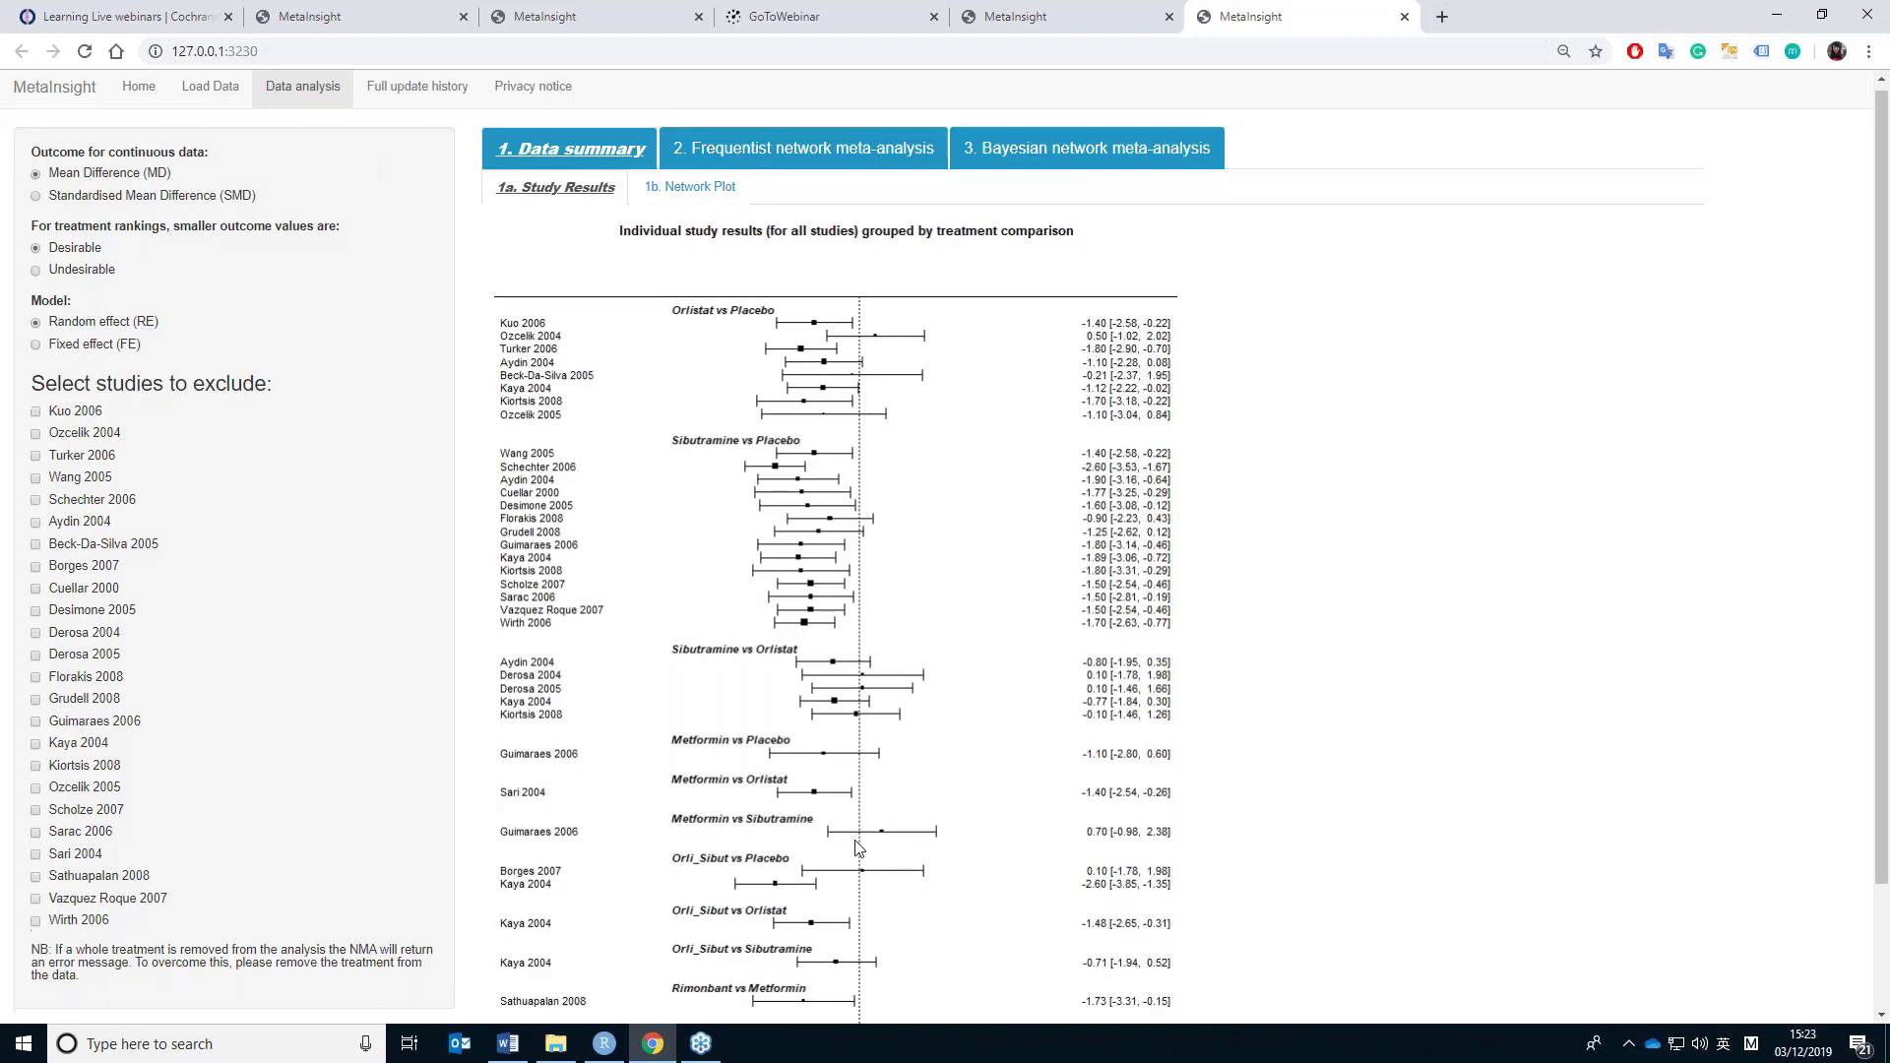
scroll(857, 849, "down", 2)
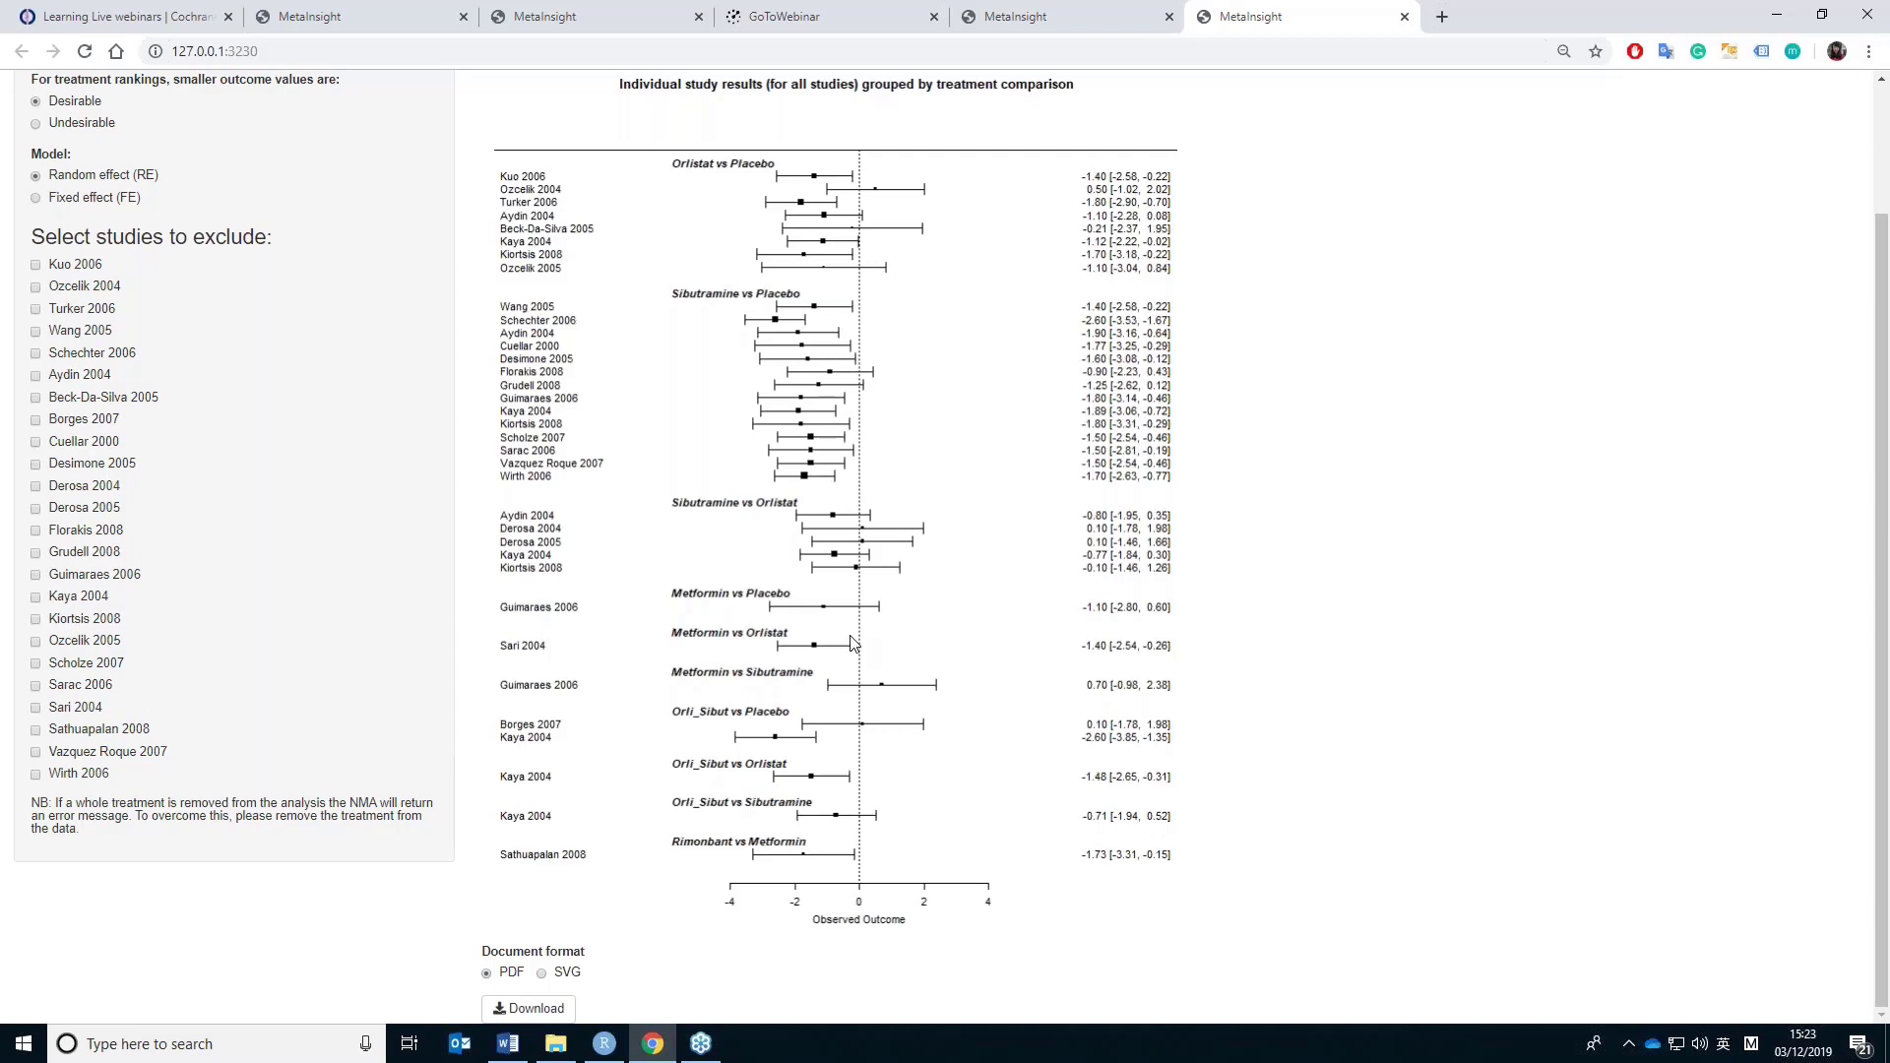
scroll(852, 642, "up", 1)
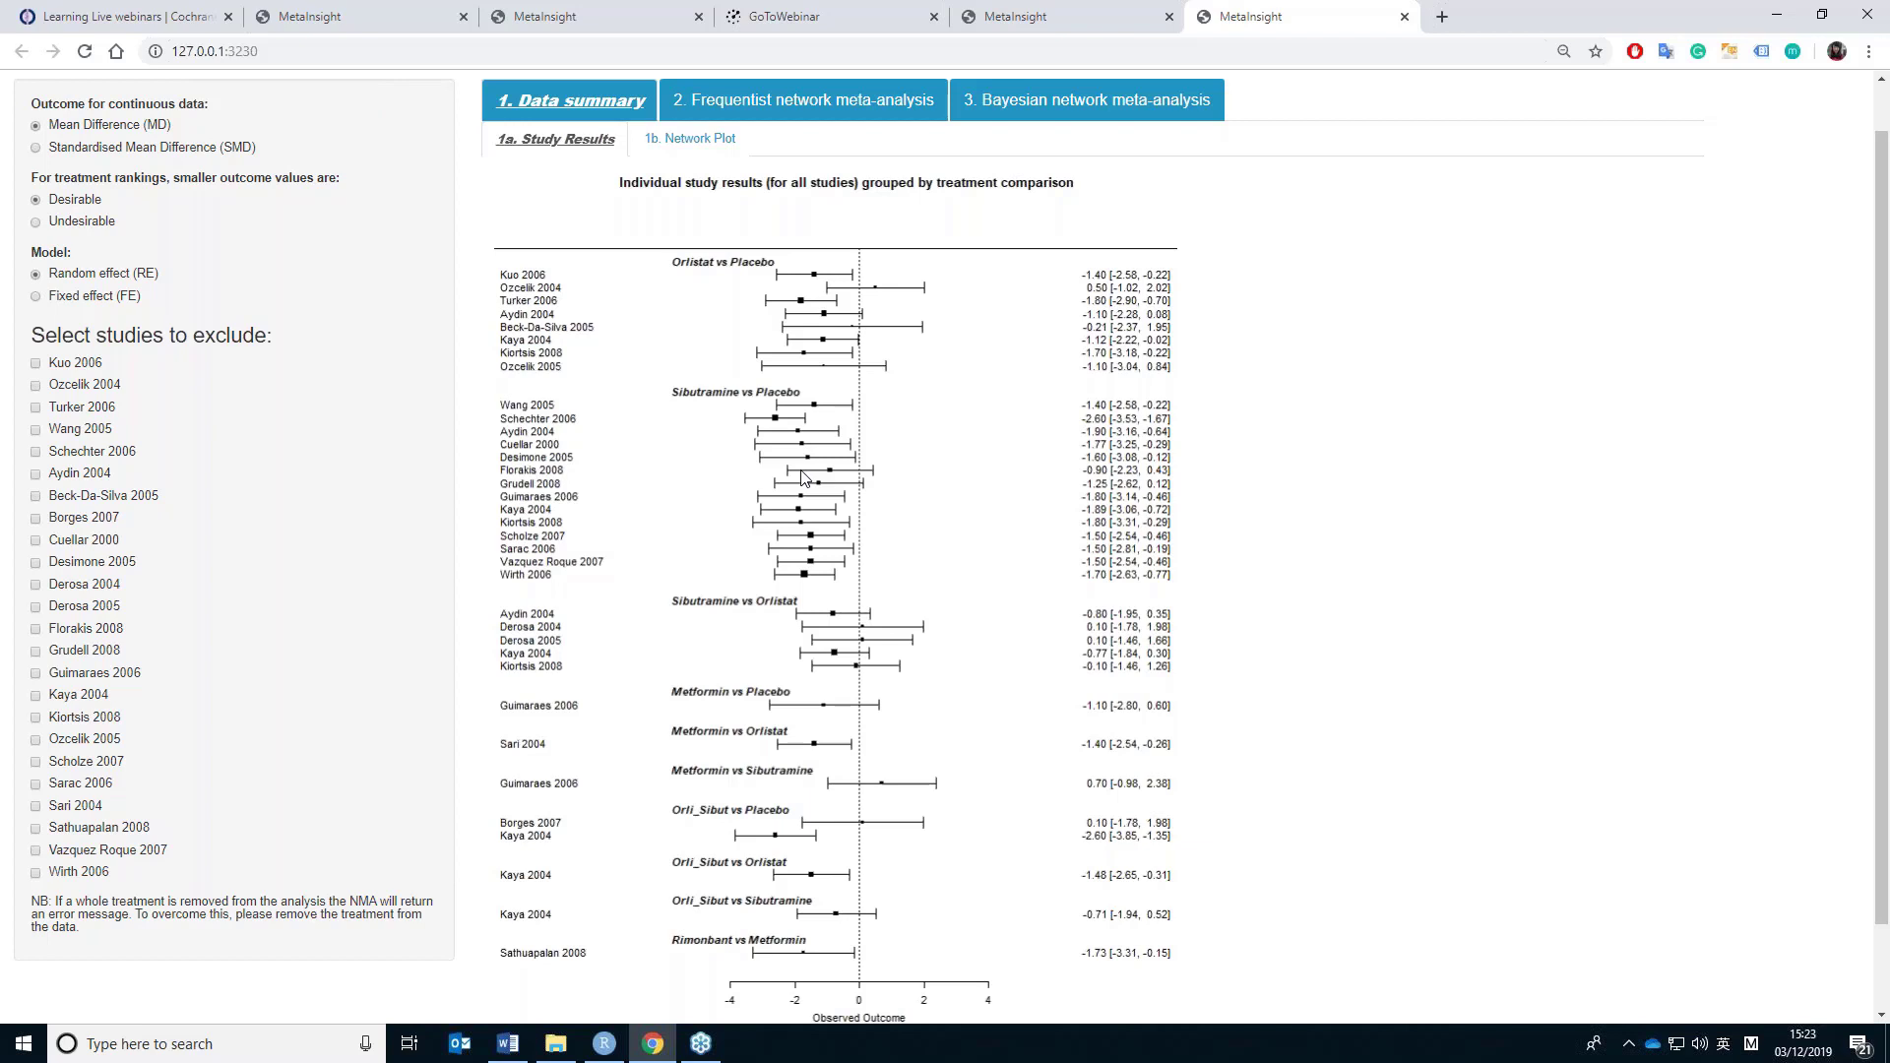
key("alt+Tab")
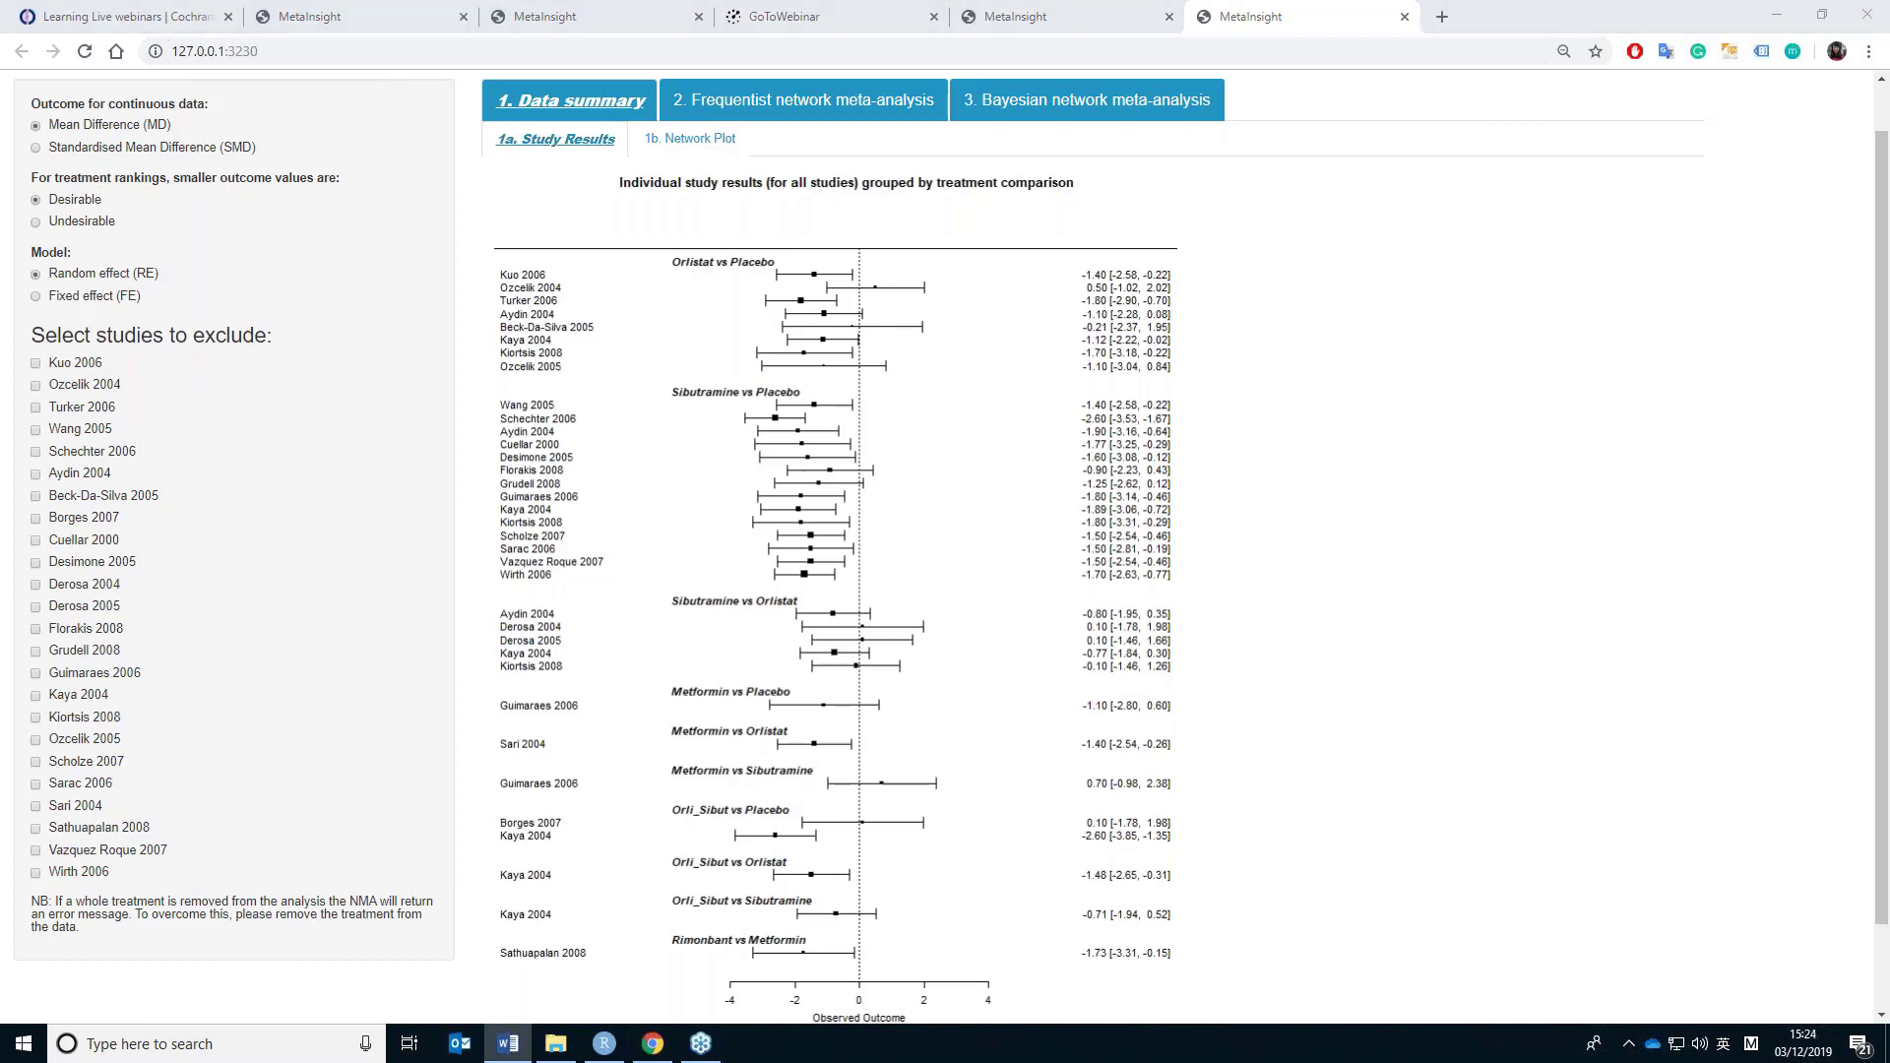
- Show the network plots of the data summary and exclude the studies Kuo 2006 and Ozcelik 2004
left_click(692, 148)
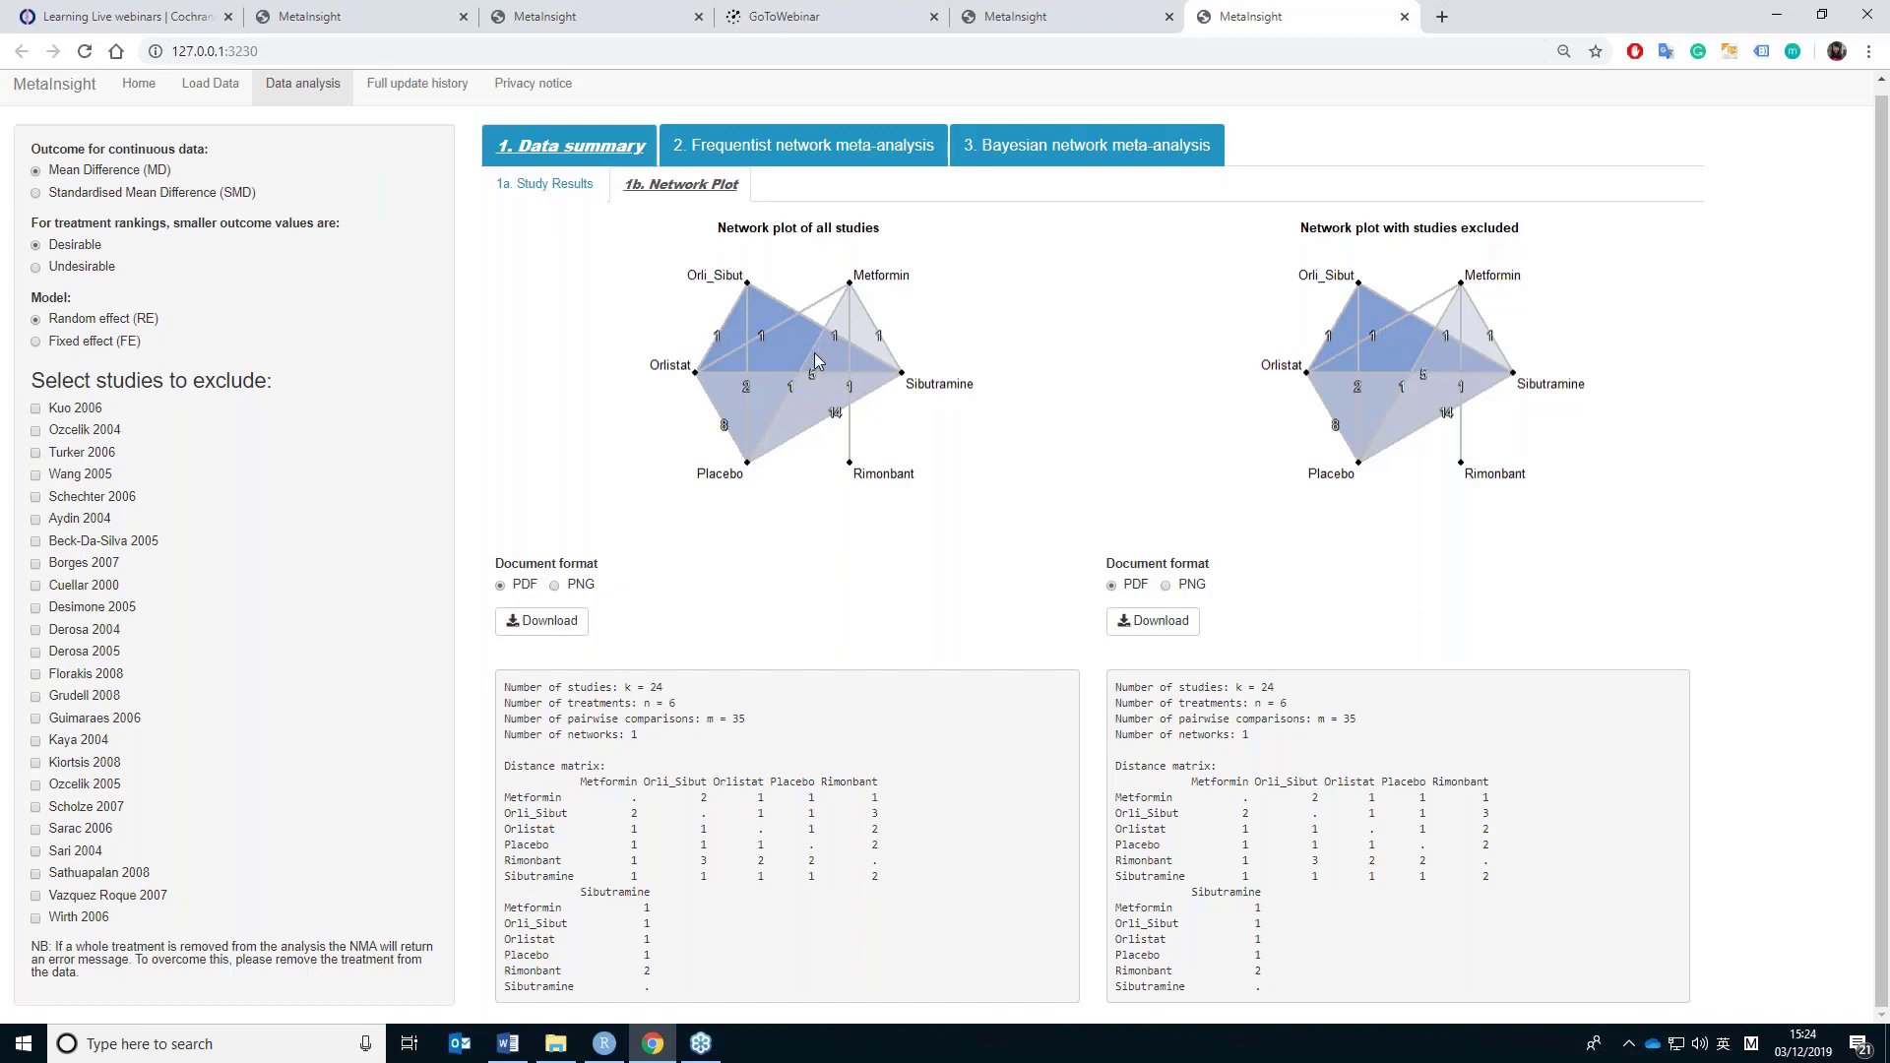
left_click(74, 411)
key("alt+Tab")
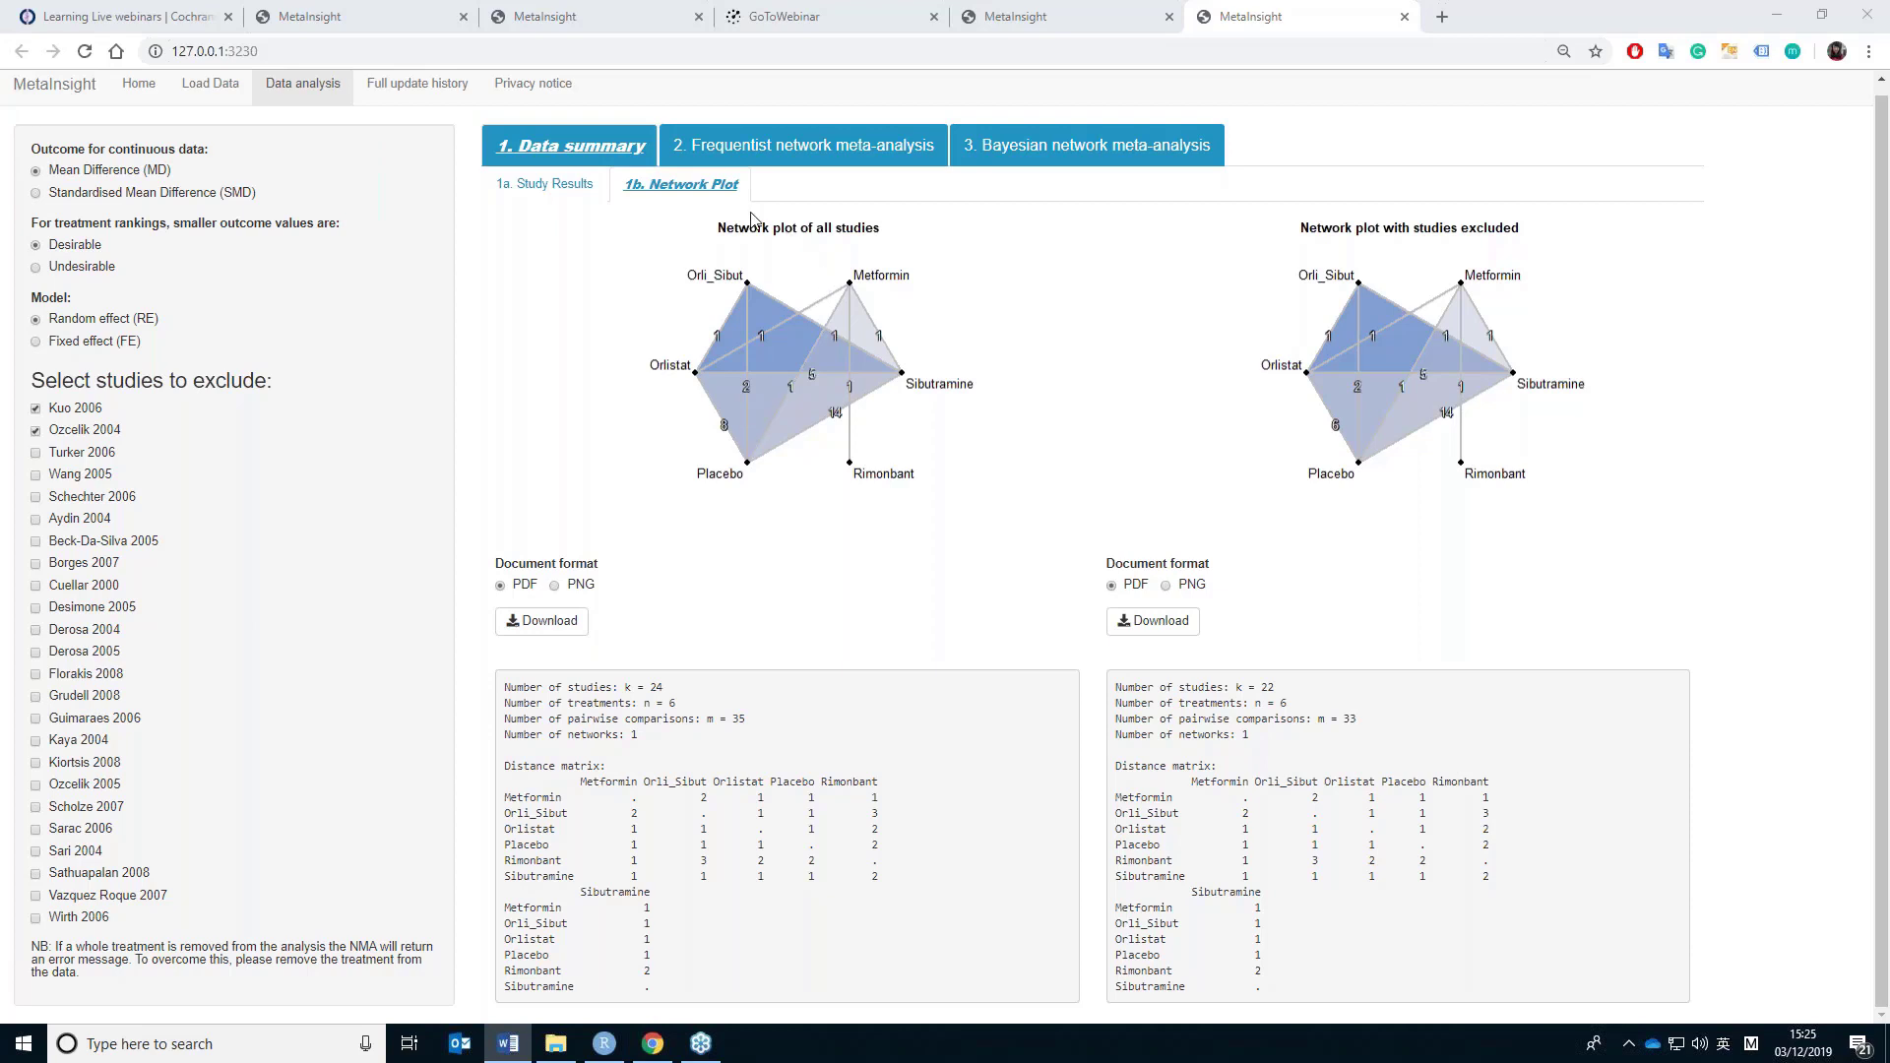
- View the frequentist network meta-analysis forest plots and the comparison of all treatment pairs
left_click(748, 146)
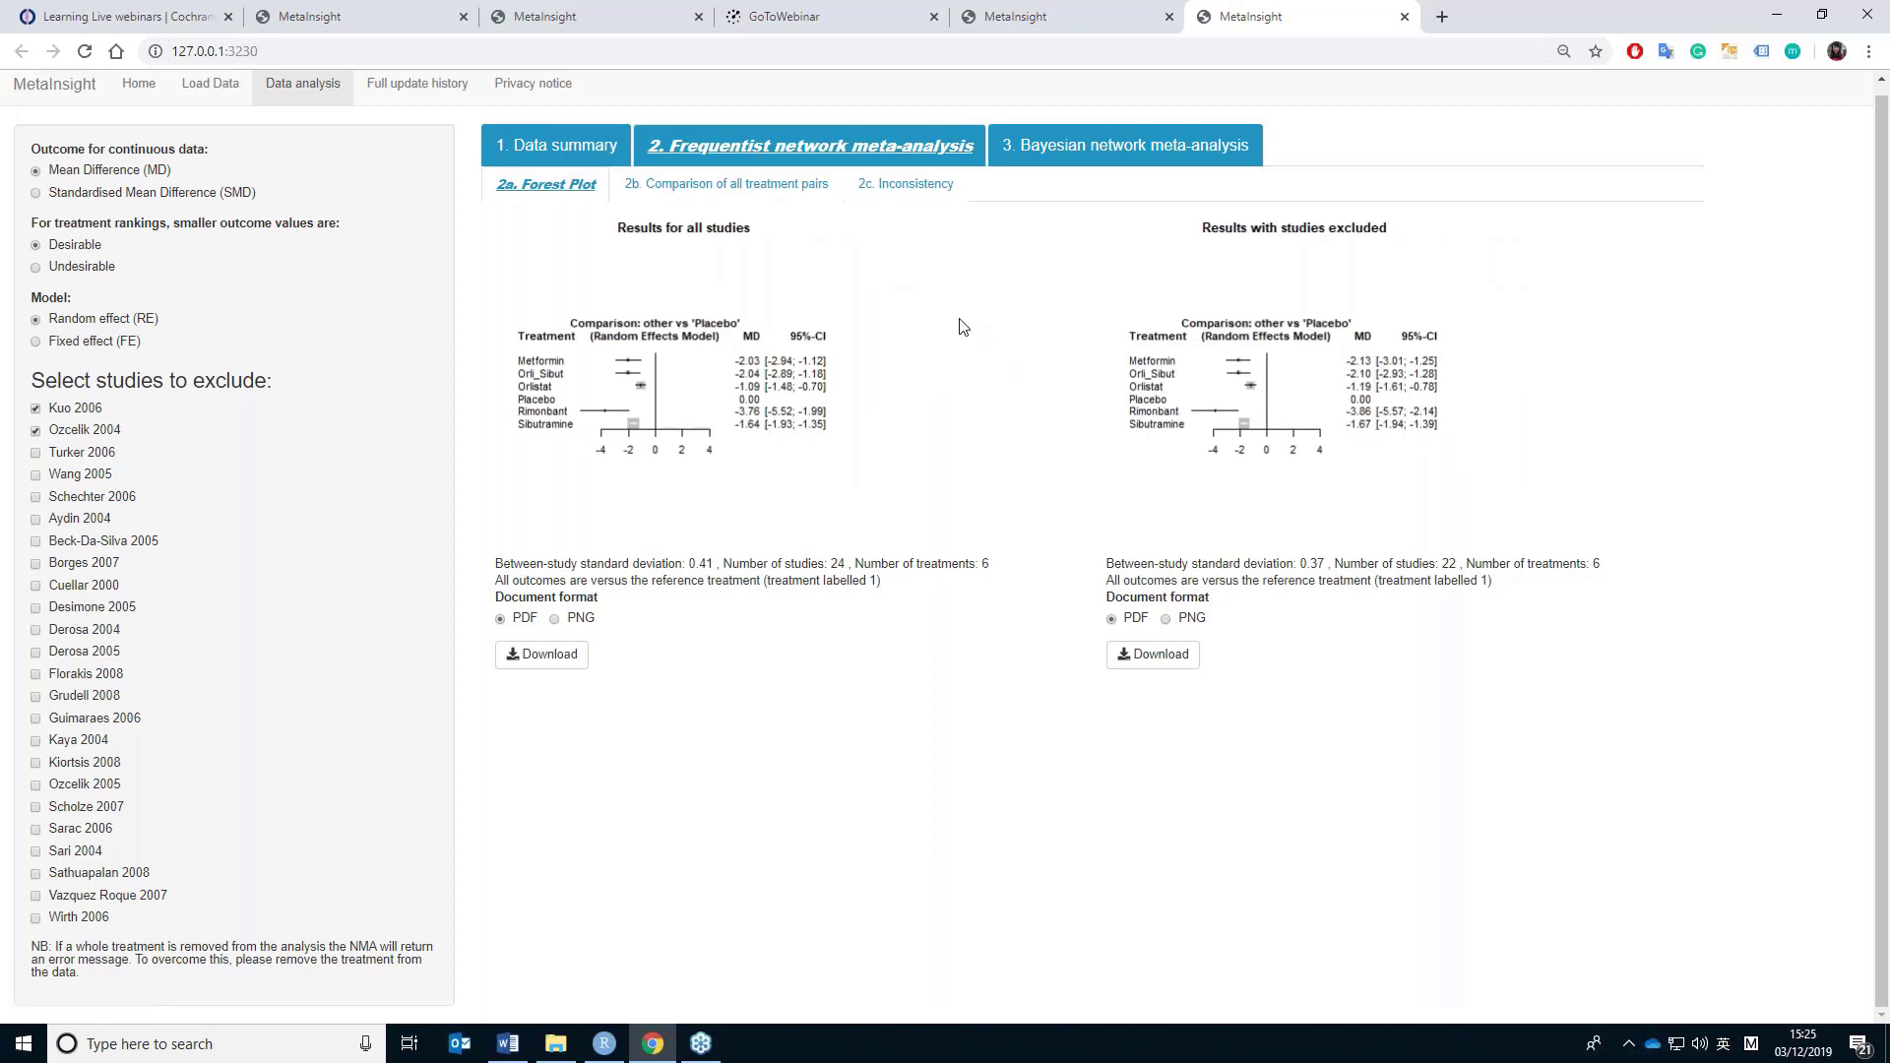
left_click(773, 185)
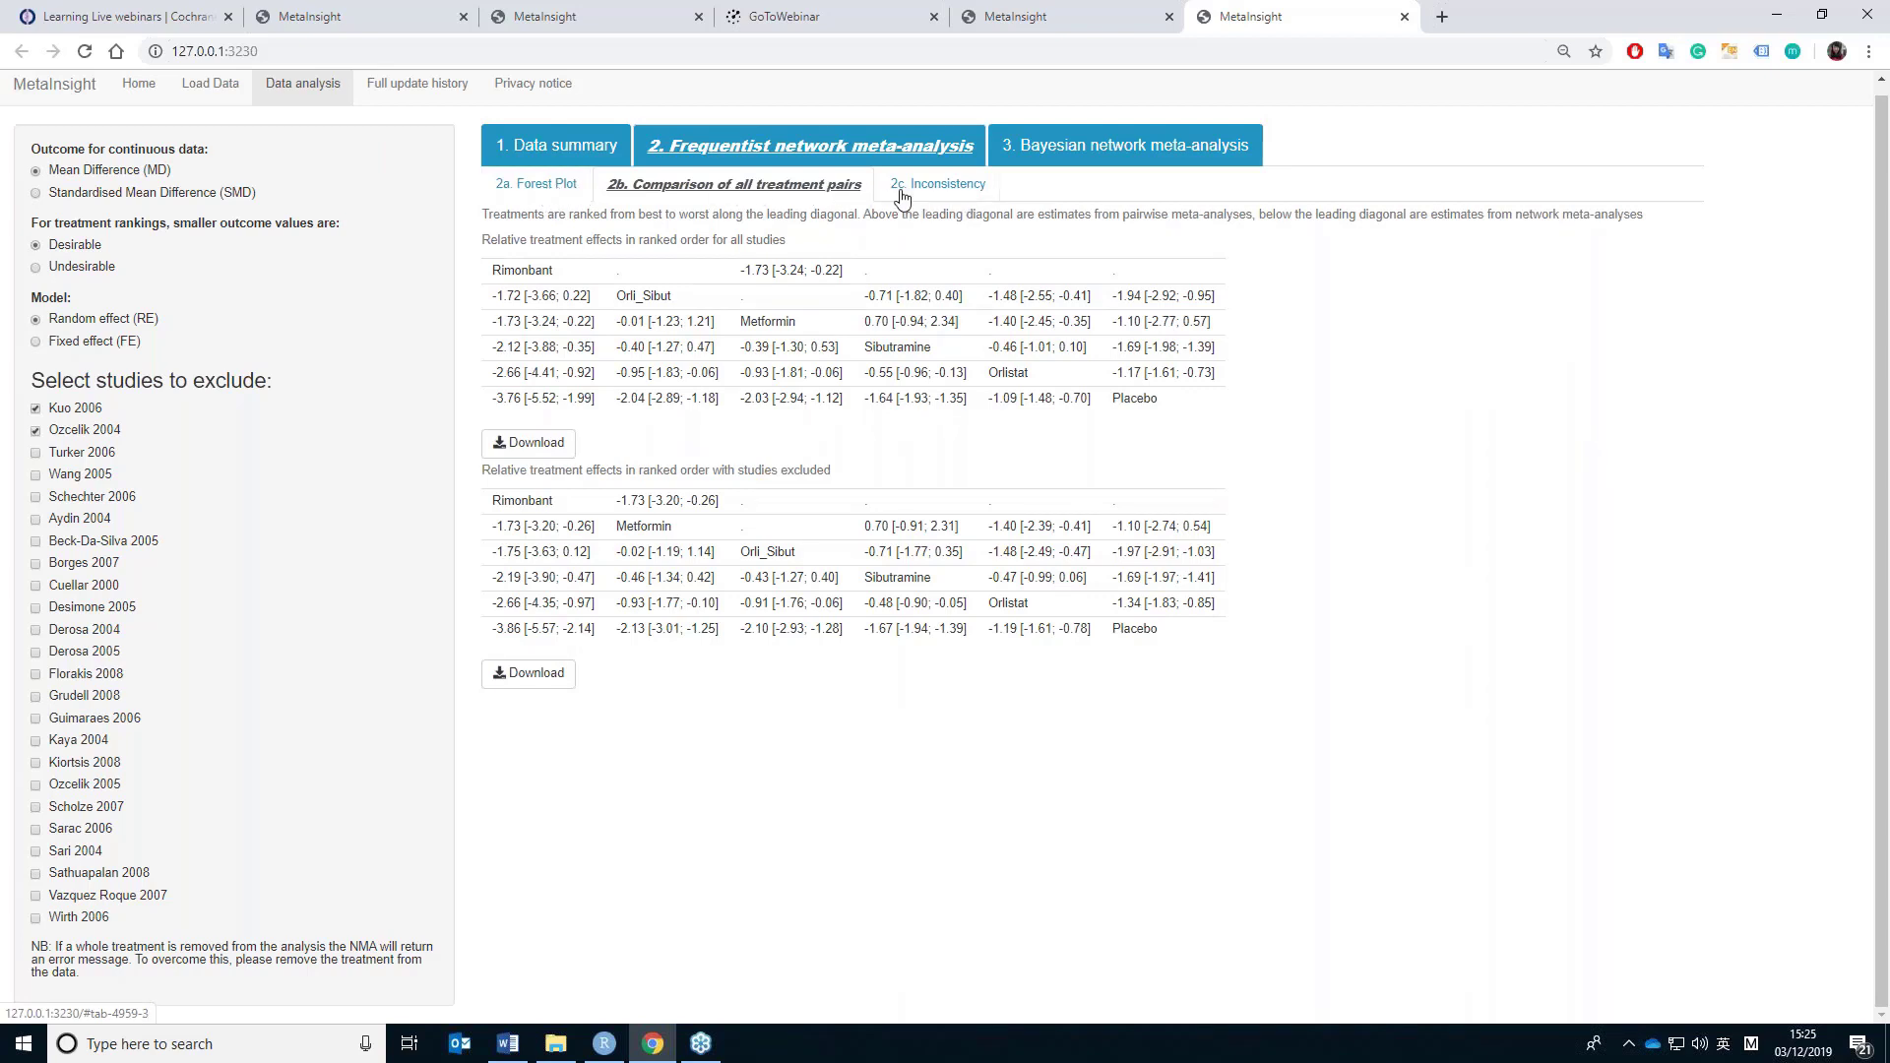
- Show the frequentist forest plots using the fixed effect model with mean difference as the outcome
left_click(537, 184)
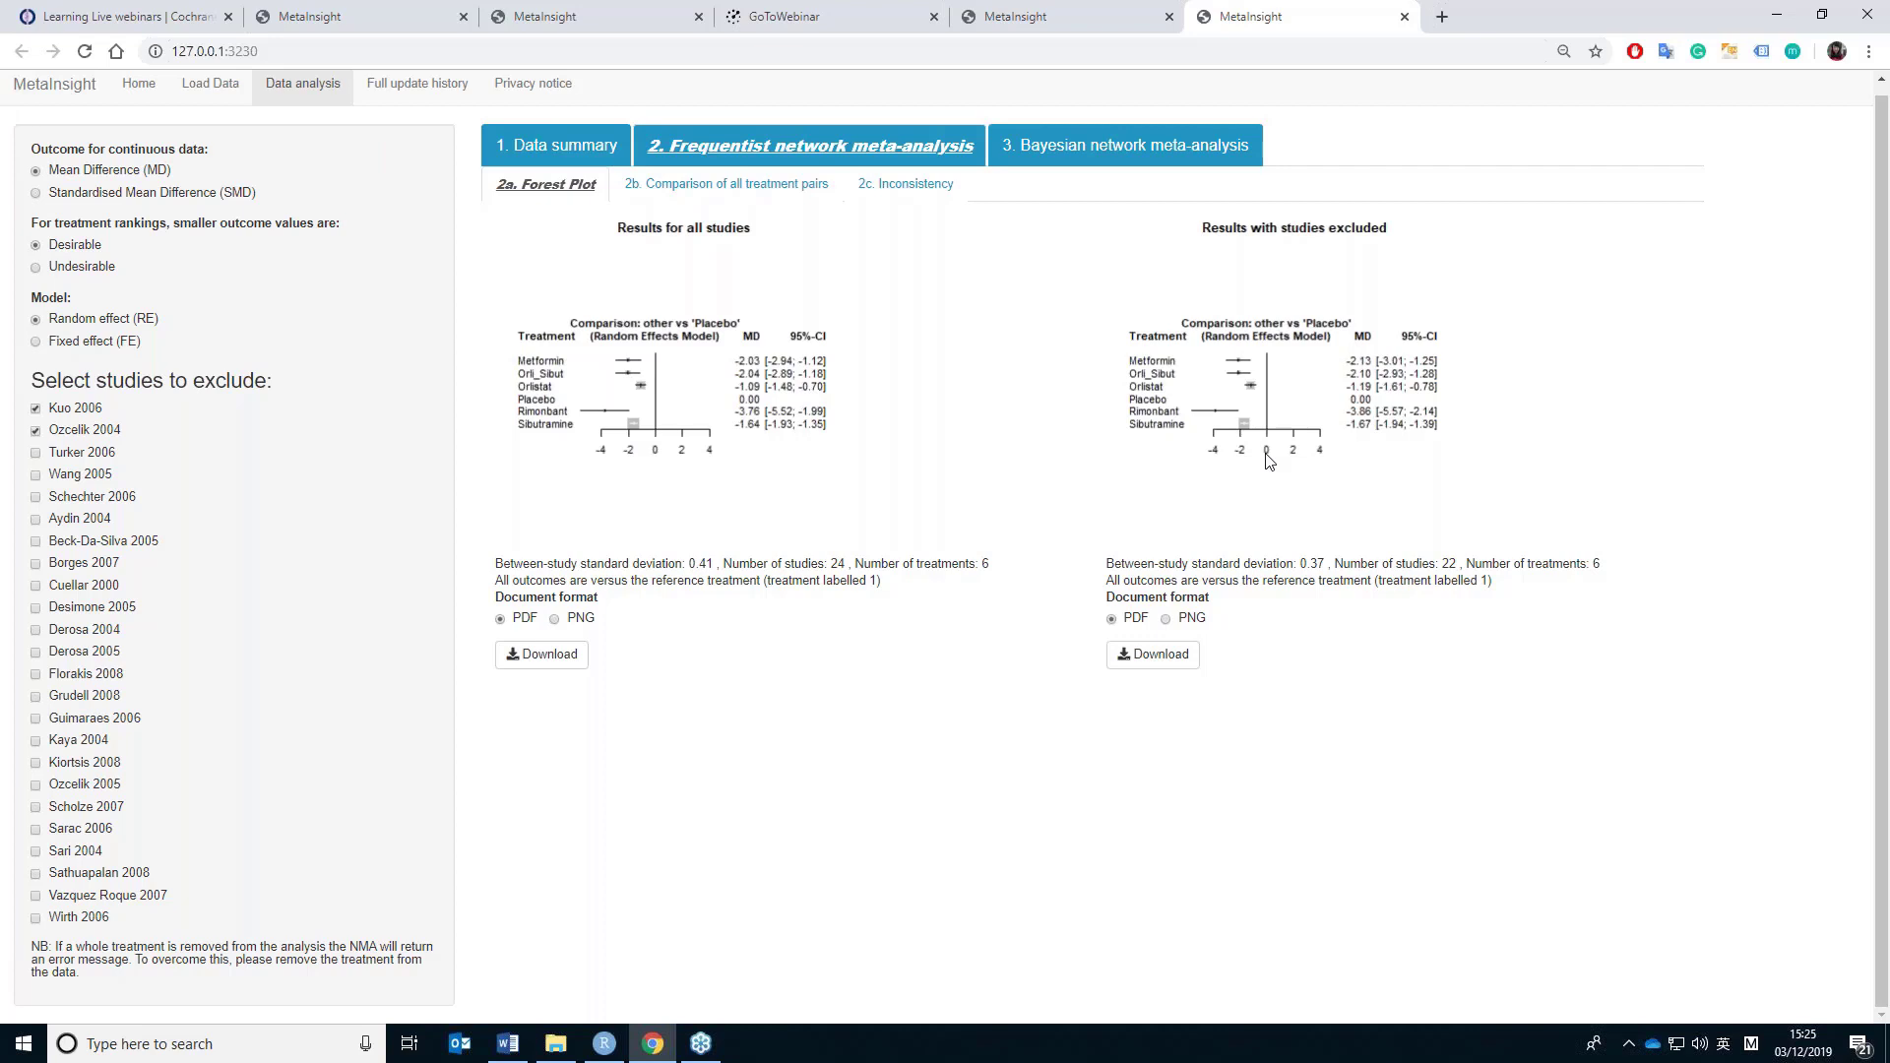
left_click(65, 344)
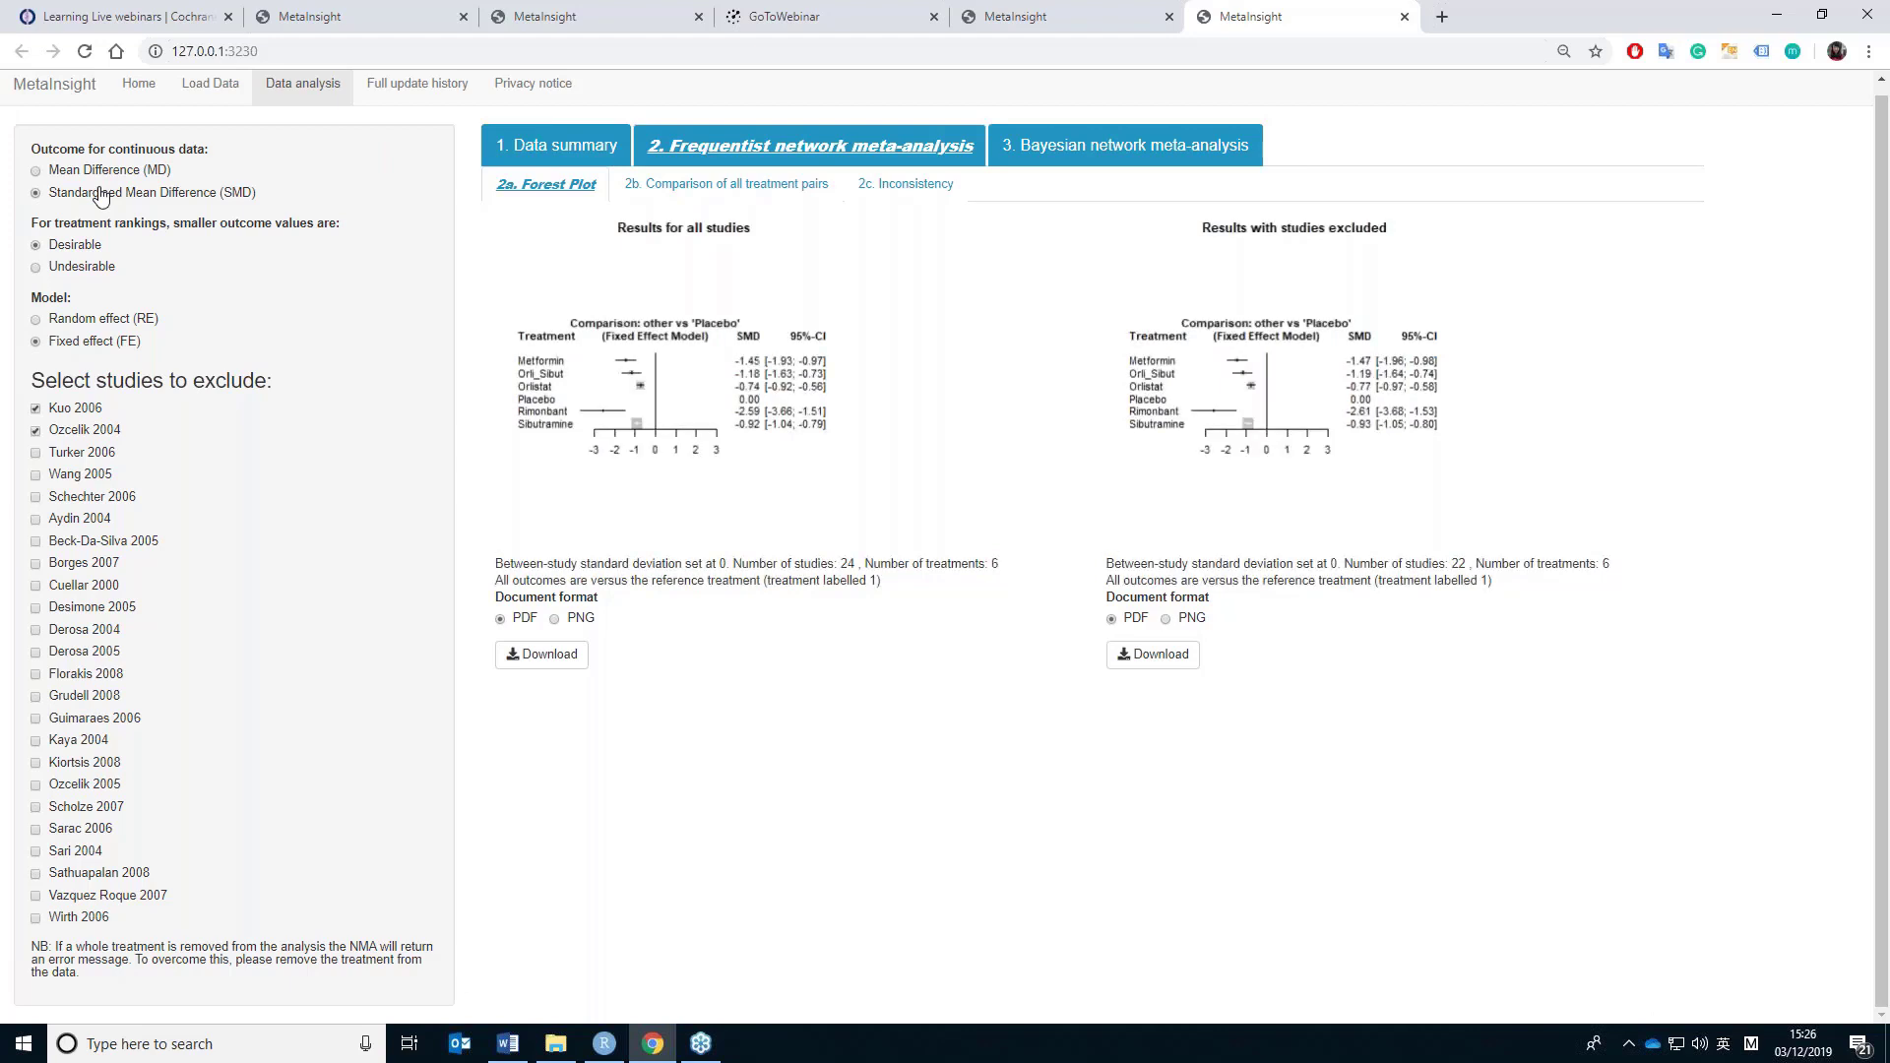
left_click(98, 174)
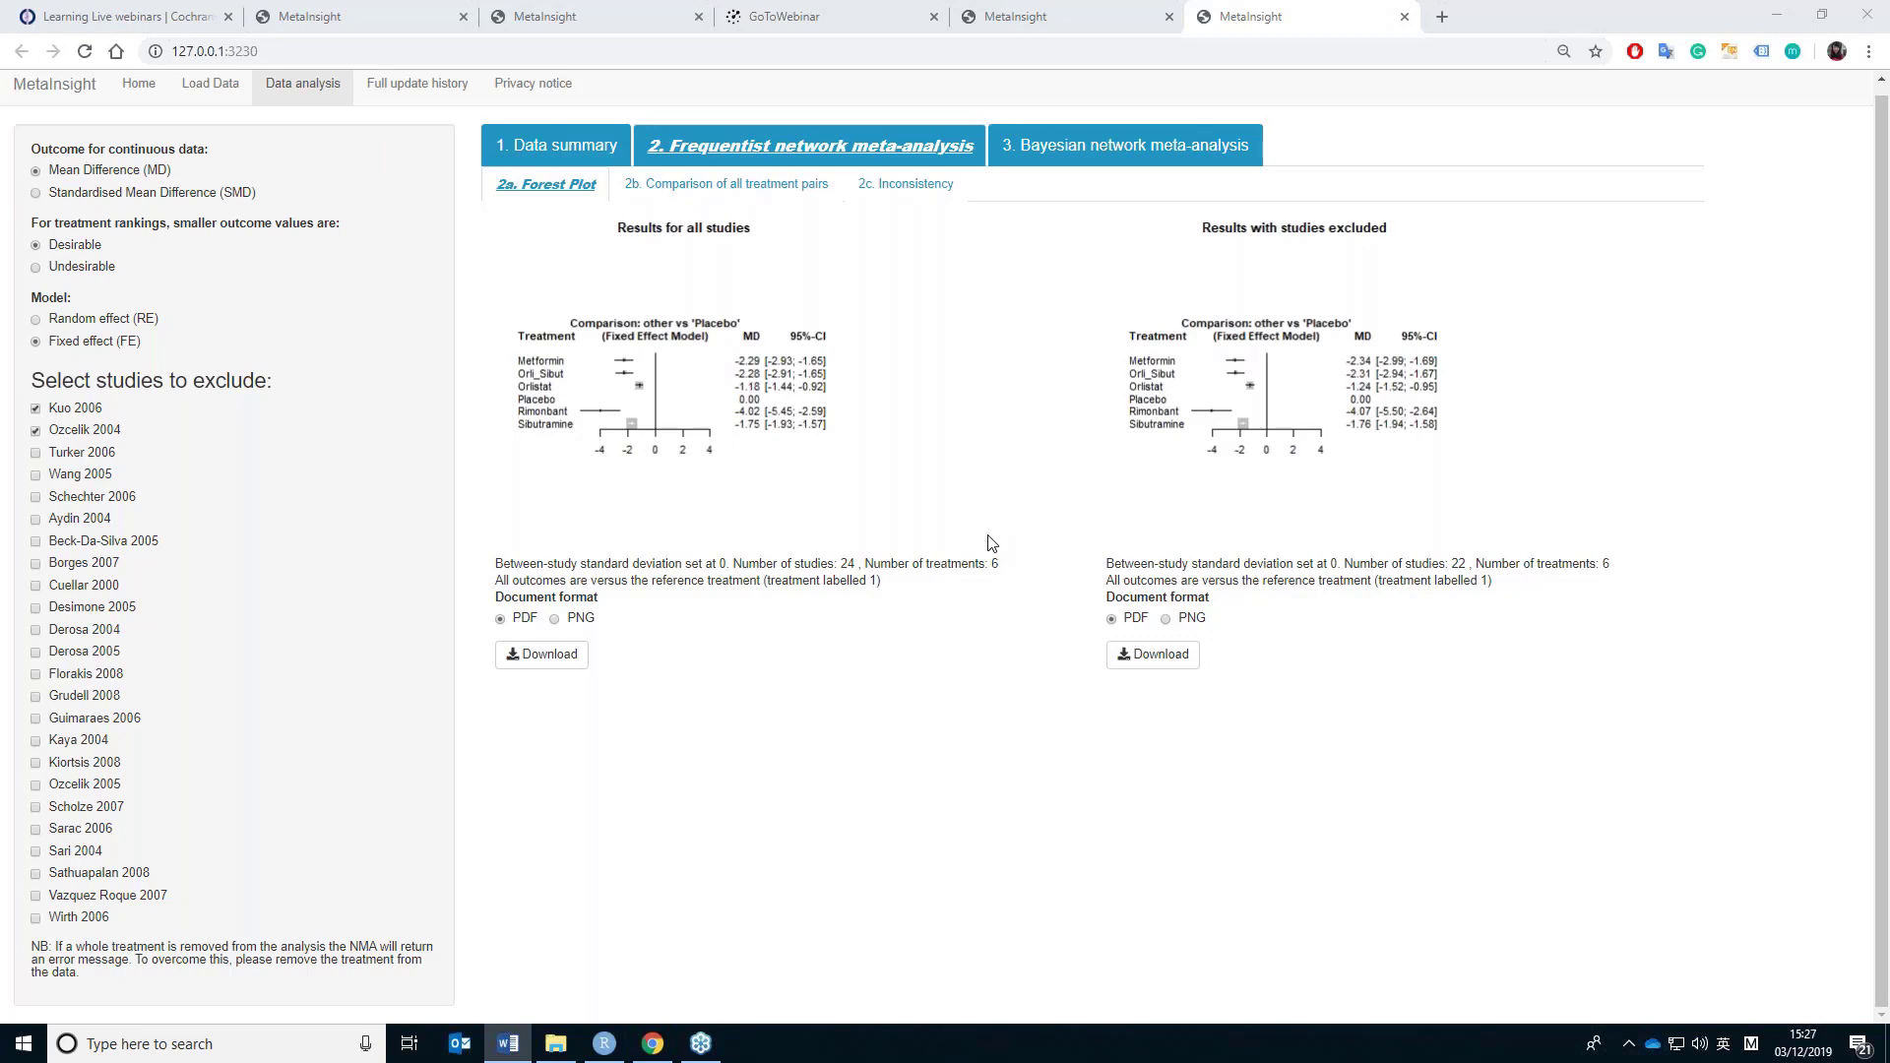
- Open the frequentist comparison of all treatment pairs and set smaller outcome values as undesirable for the treatment rankings
left_click(780, 191)
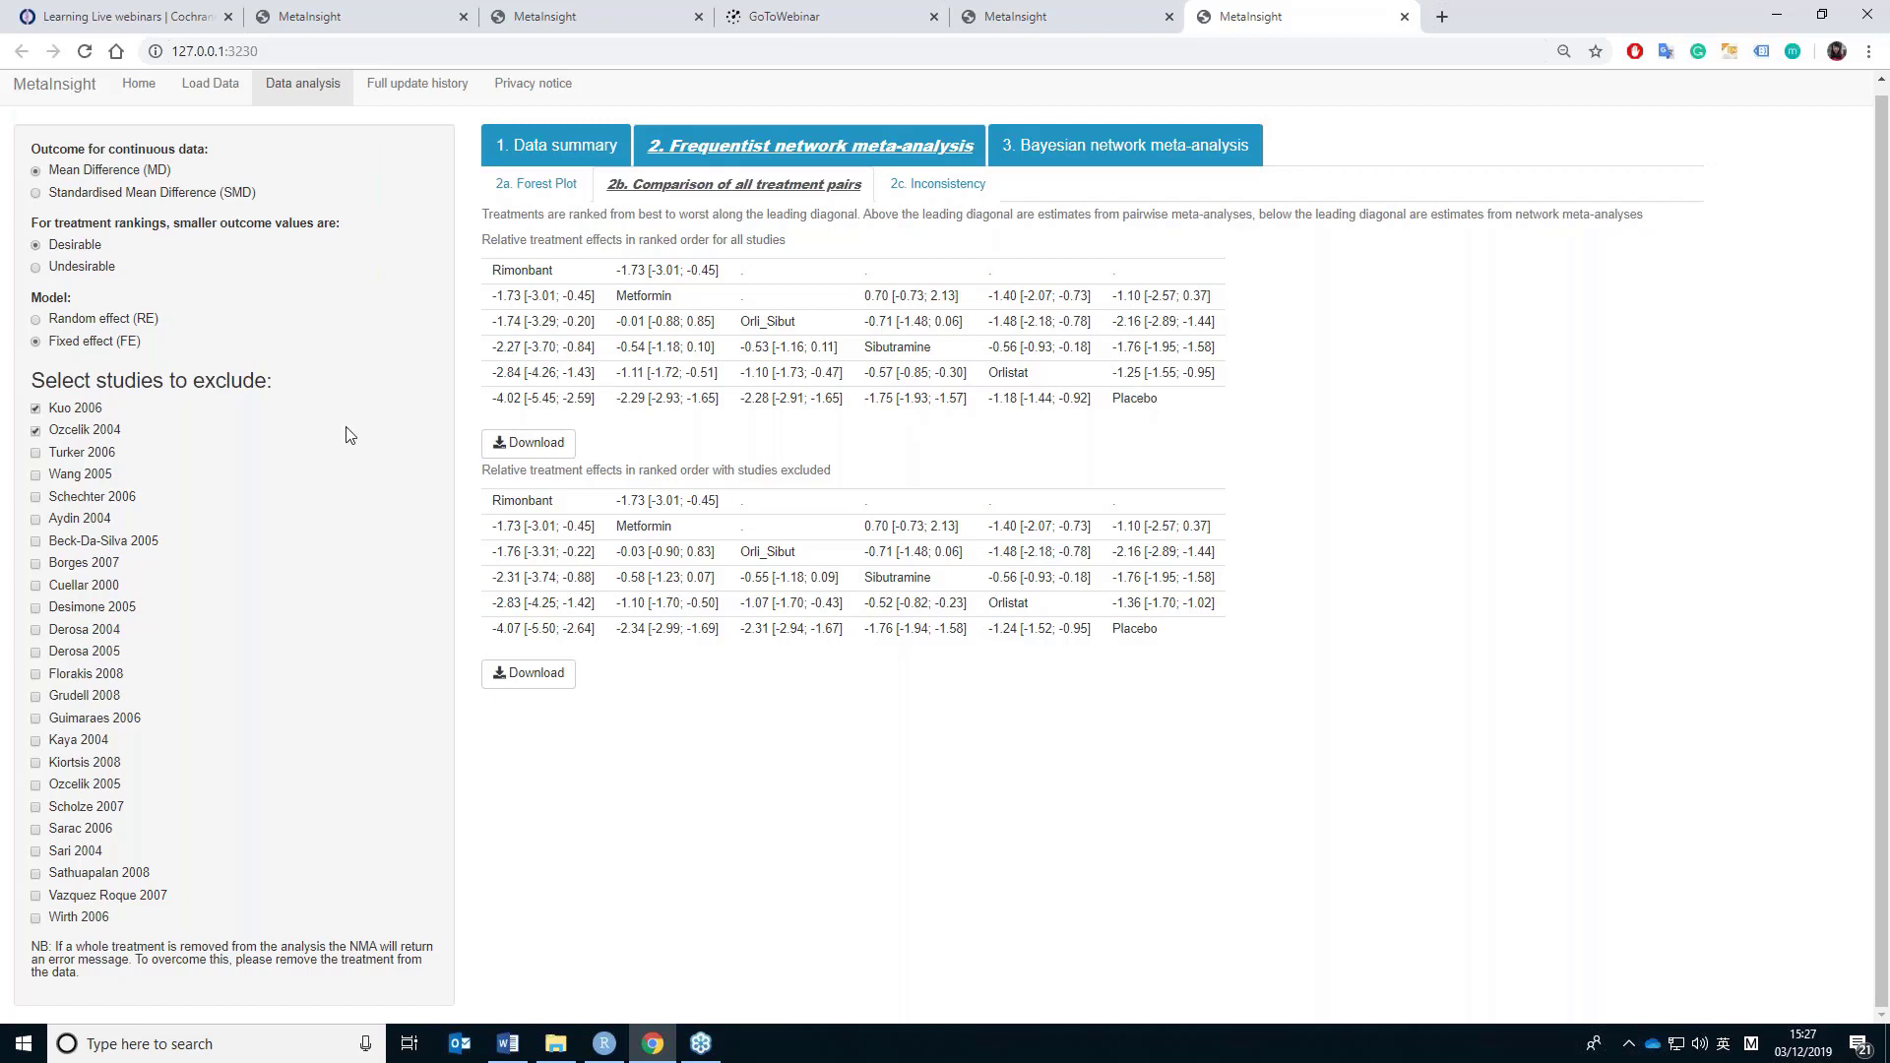
left_click(86, 269)
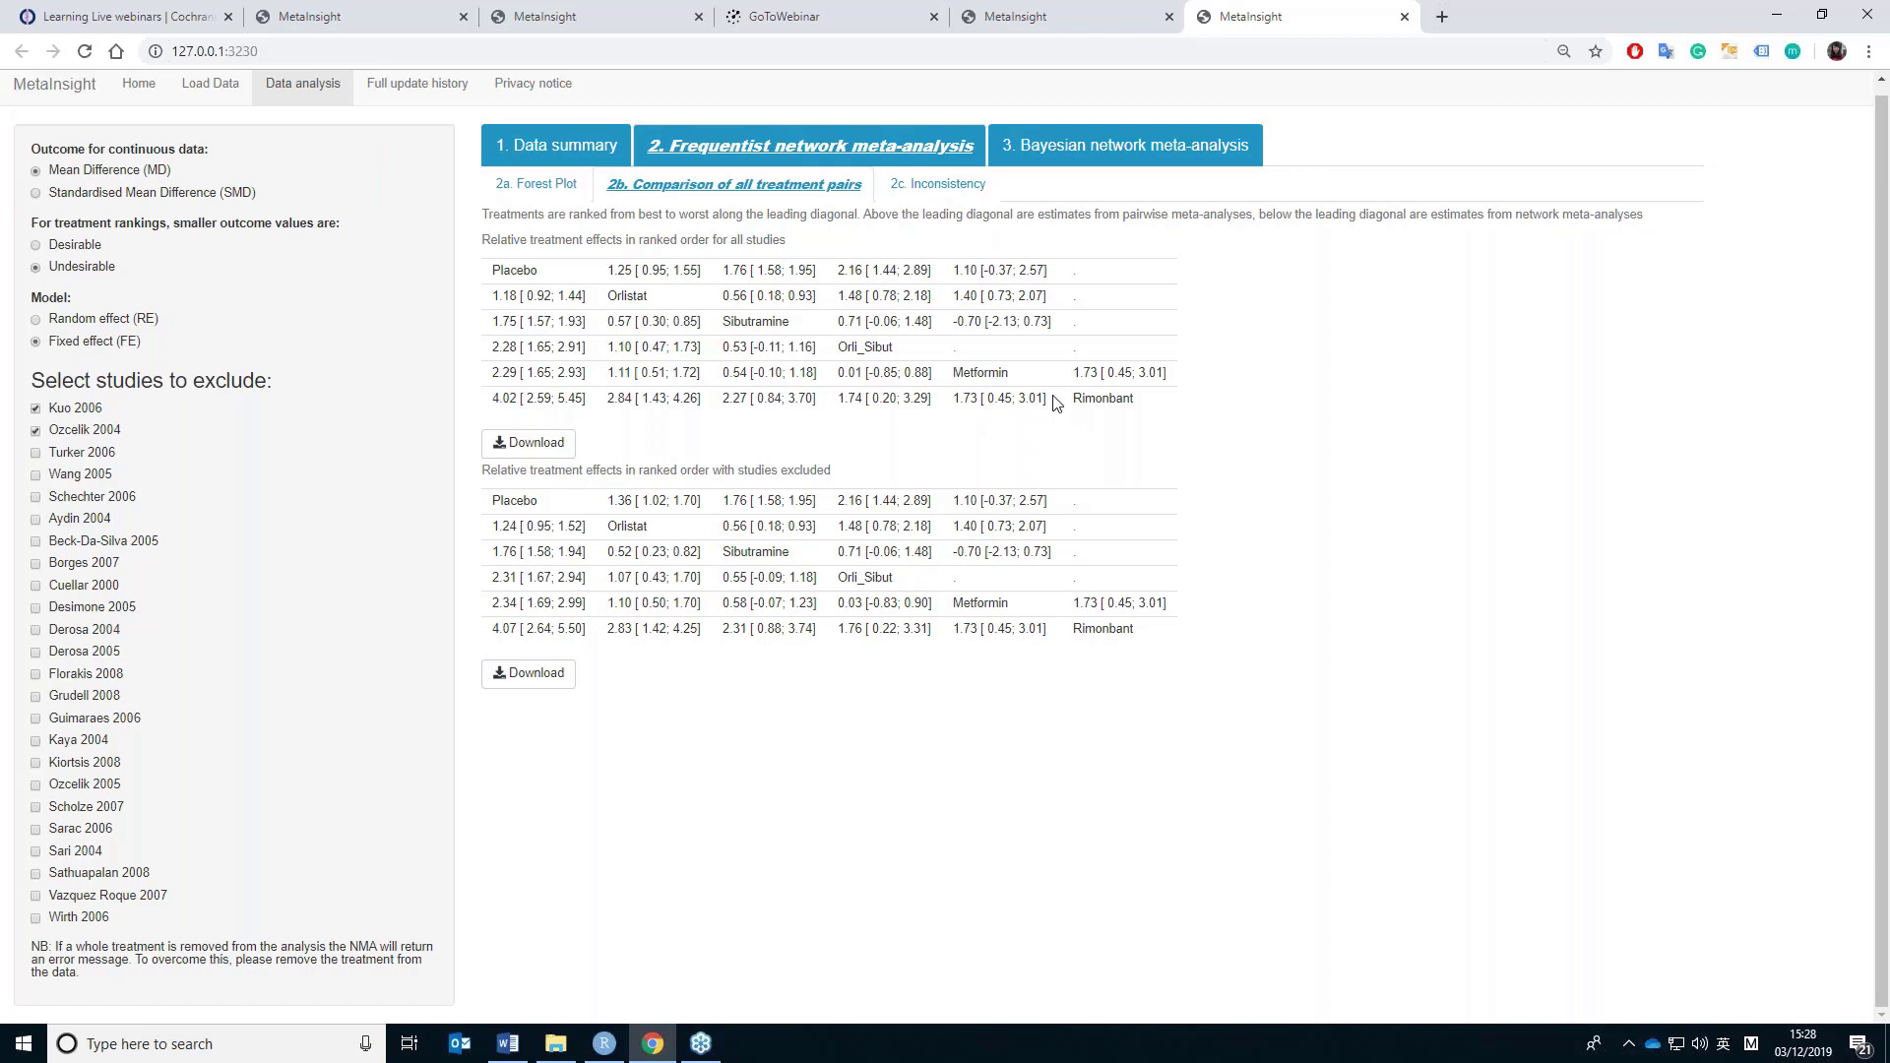
key("alt+Tab")
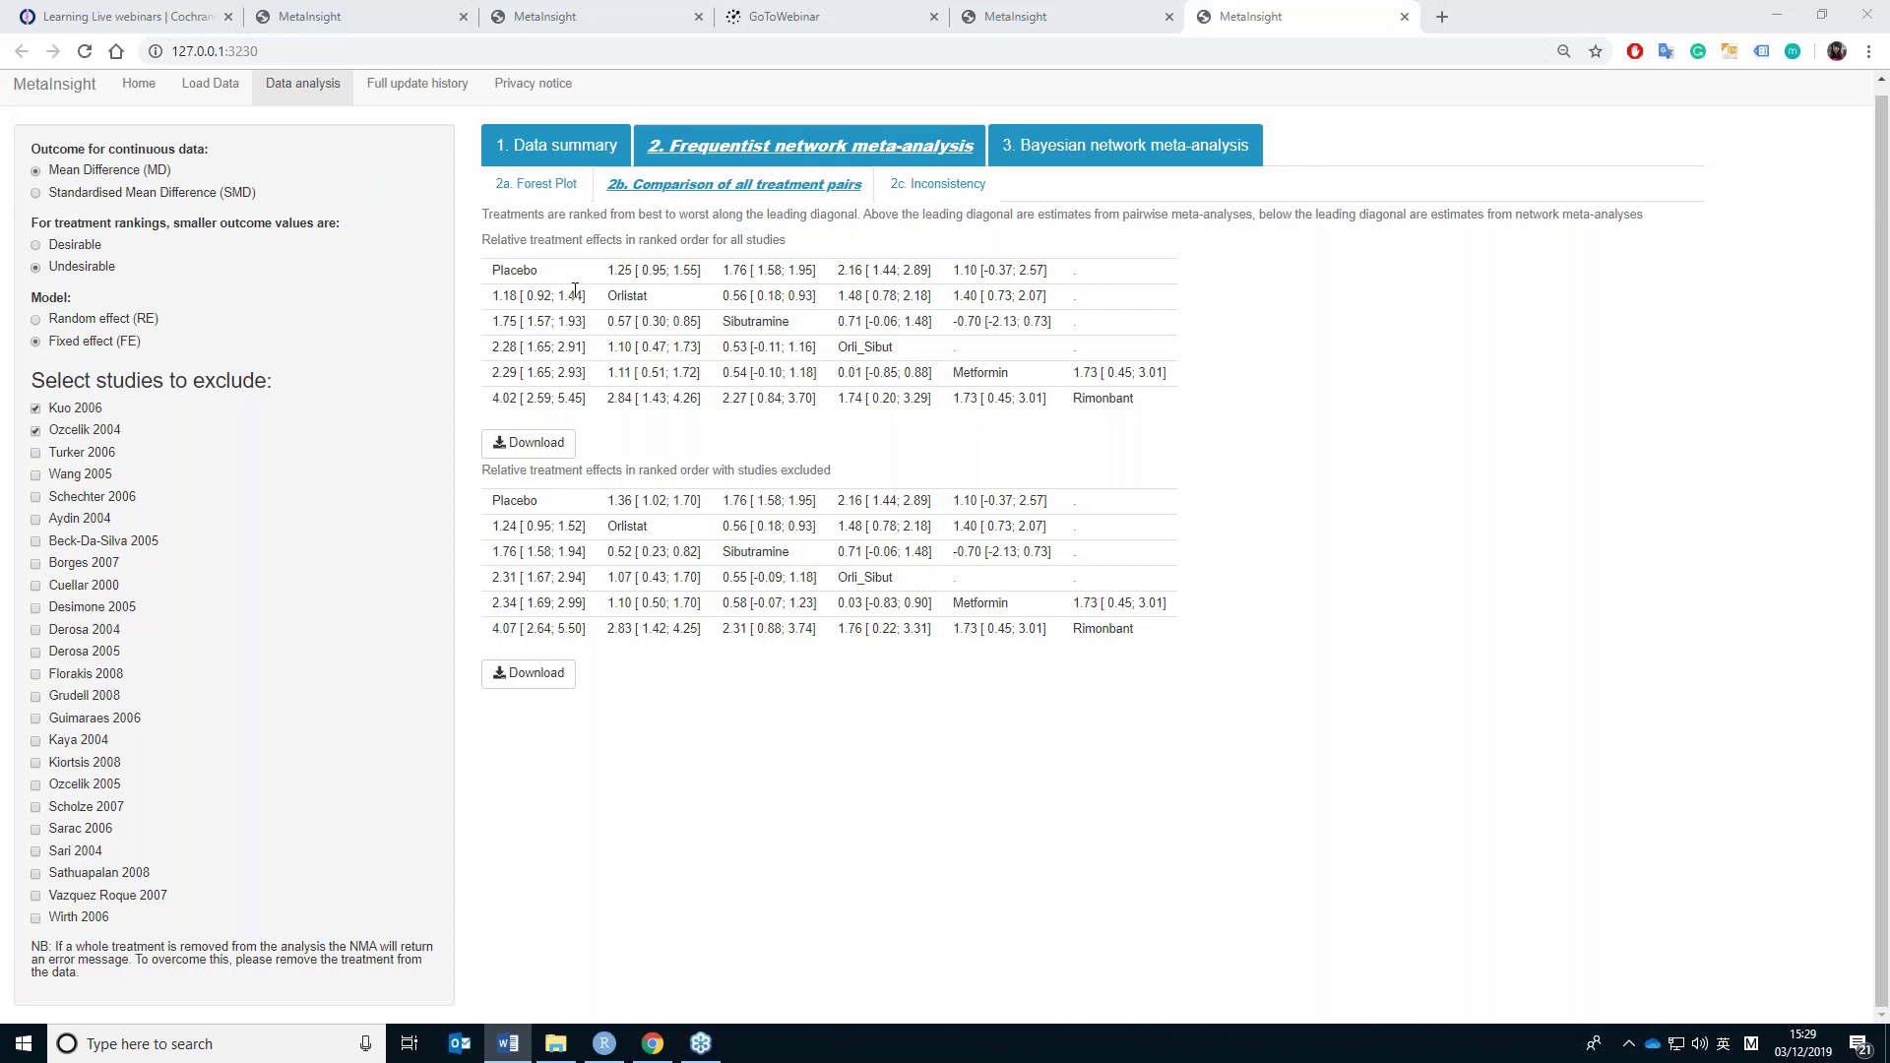
- Examine the frequentist inconsistency assessment tables for all studies and with studies excluded
left_click(920, 184)
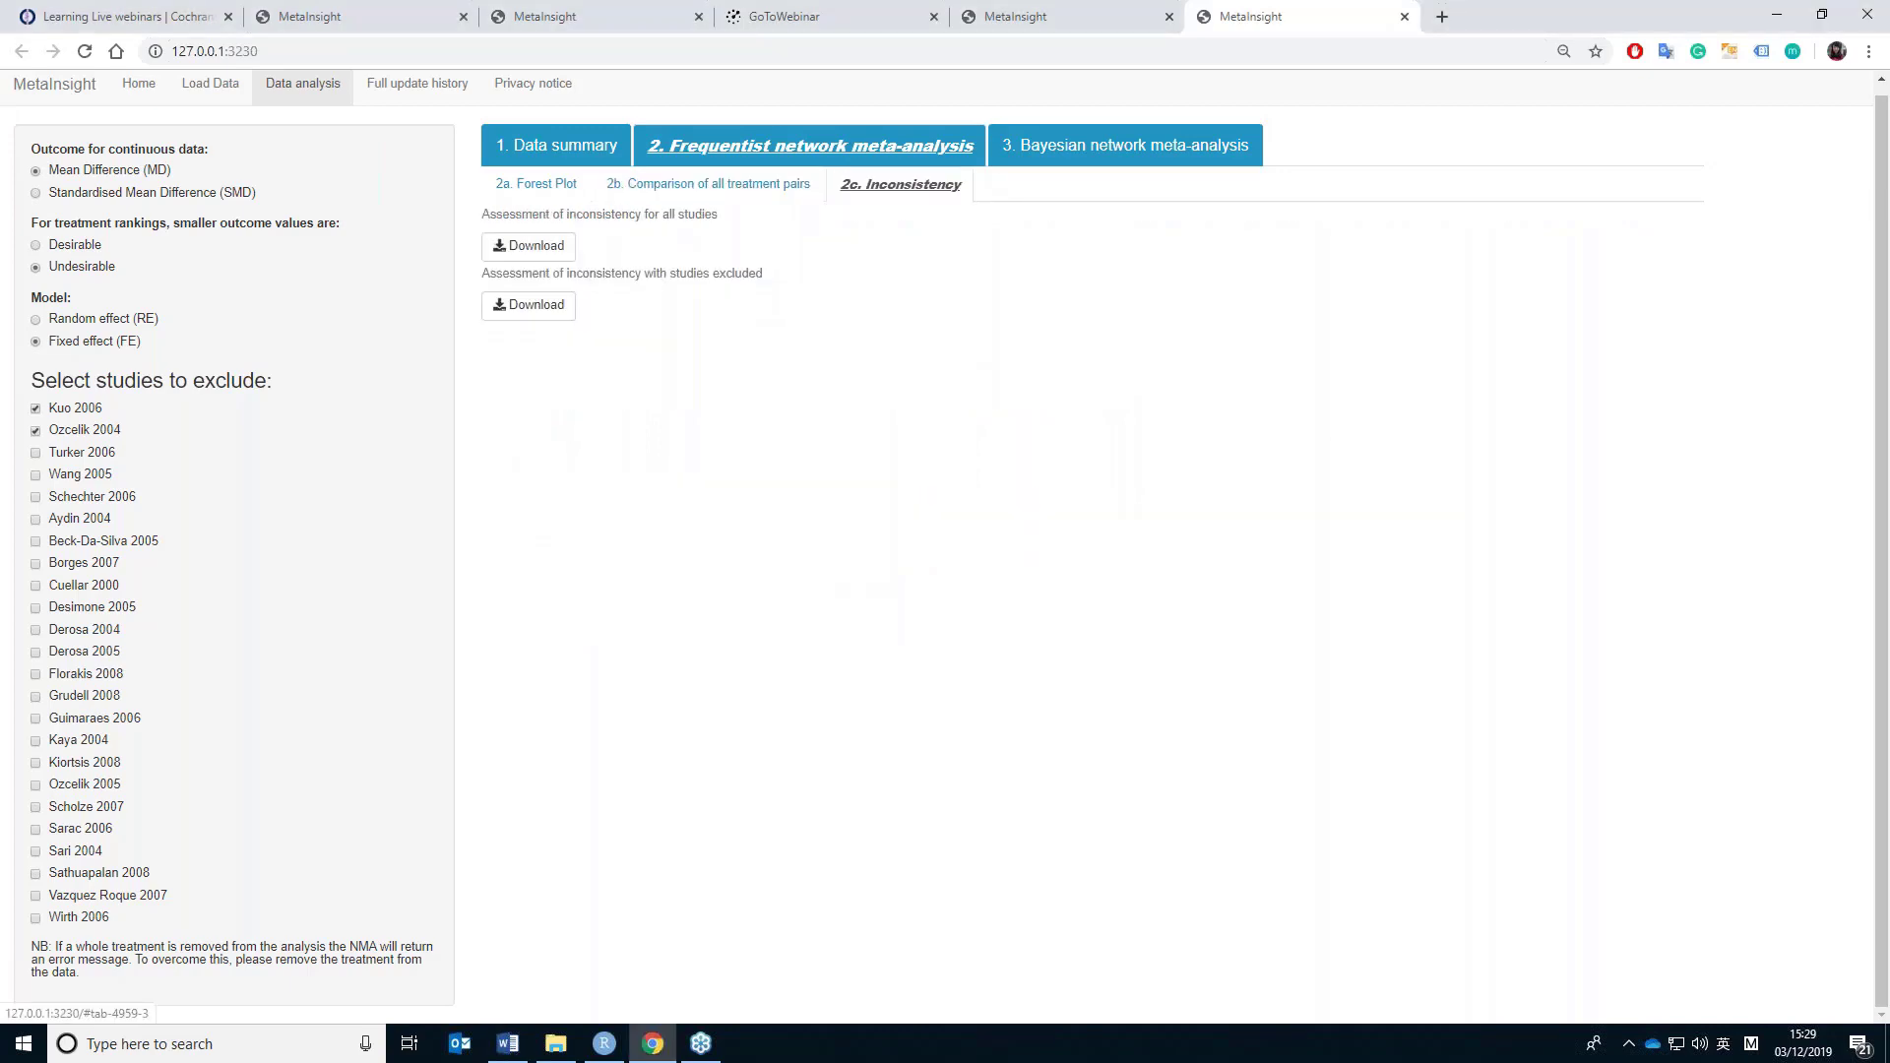
scroll(920, 184, "down", 1)
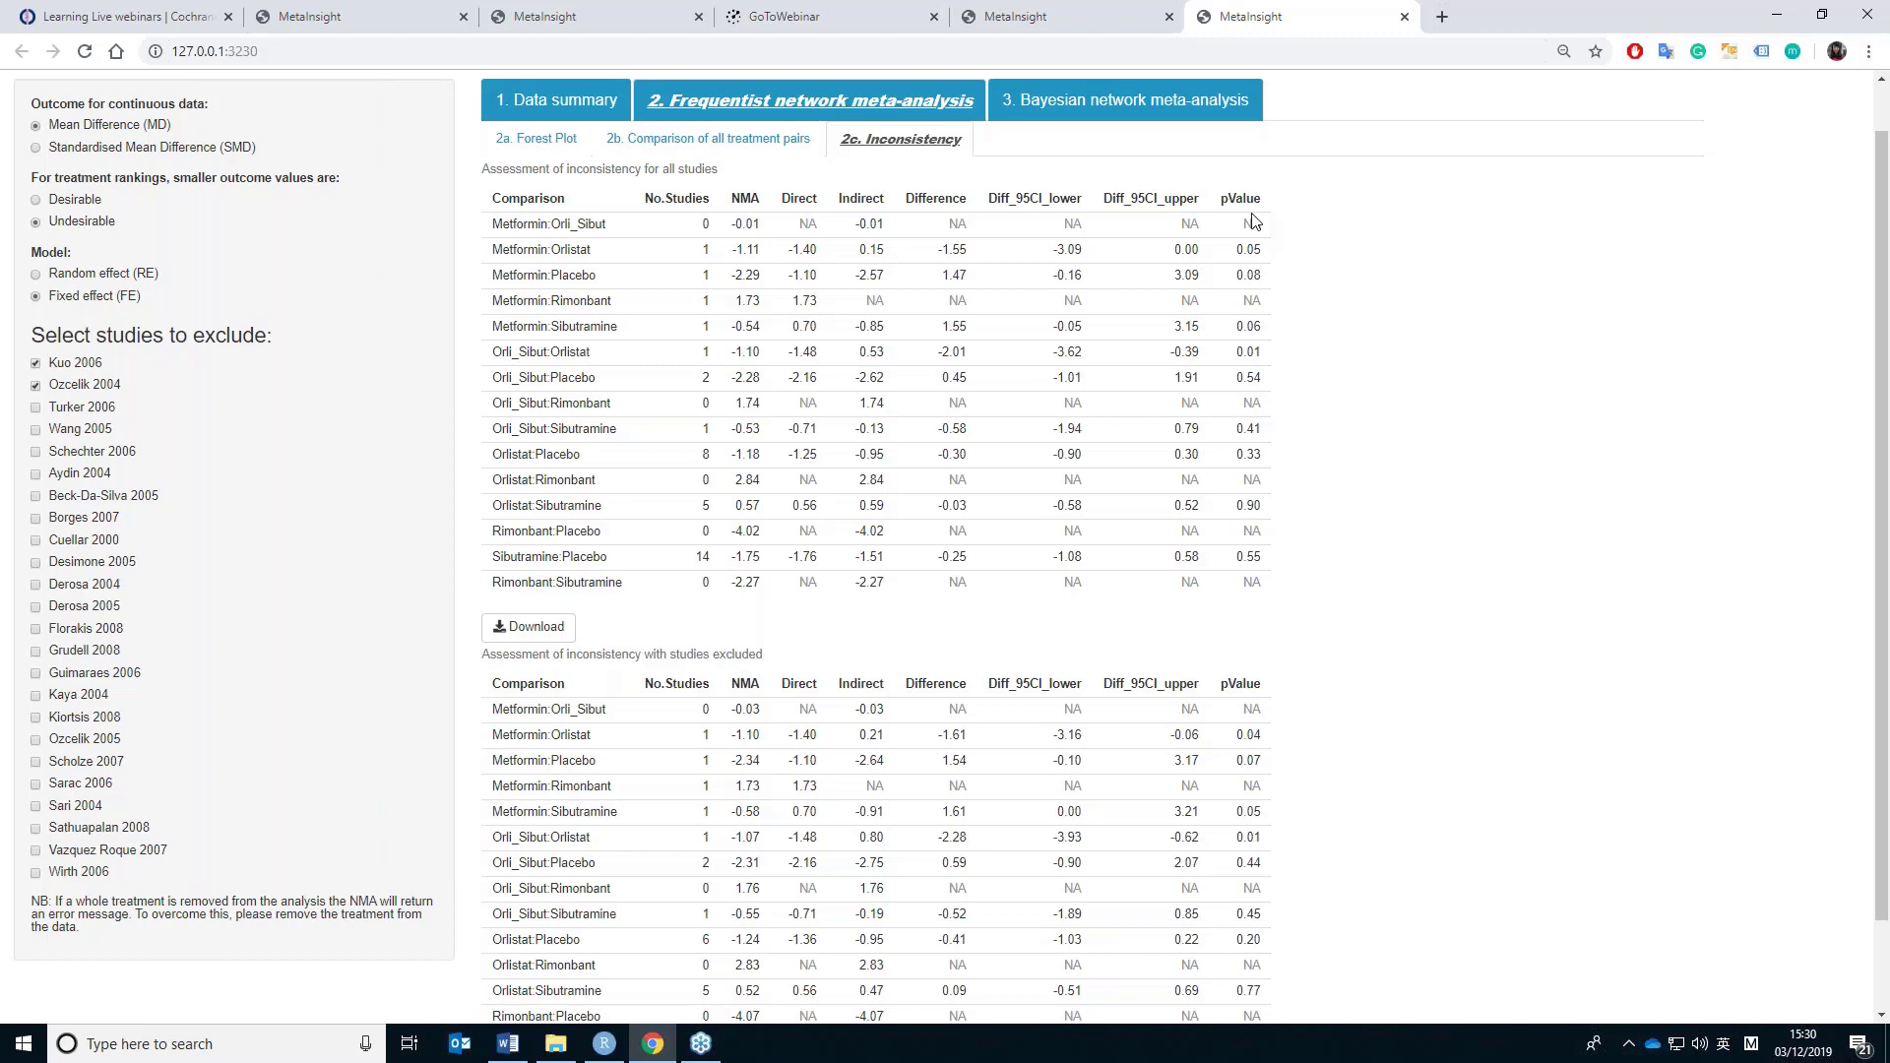
key("alt+Tab")
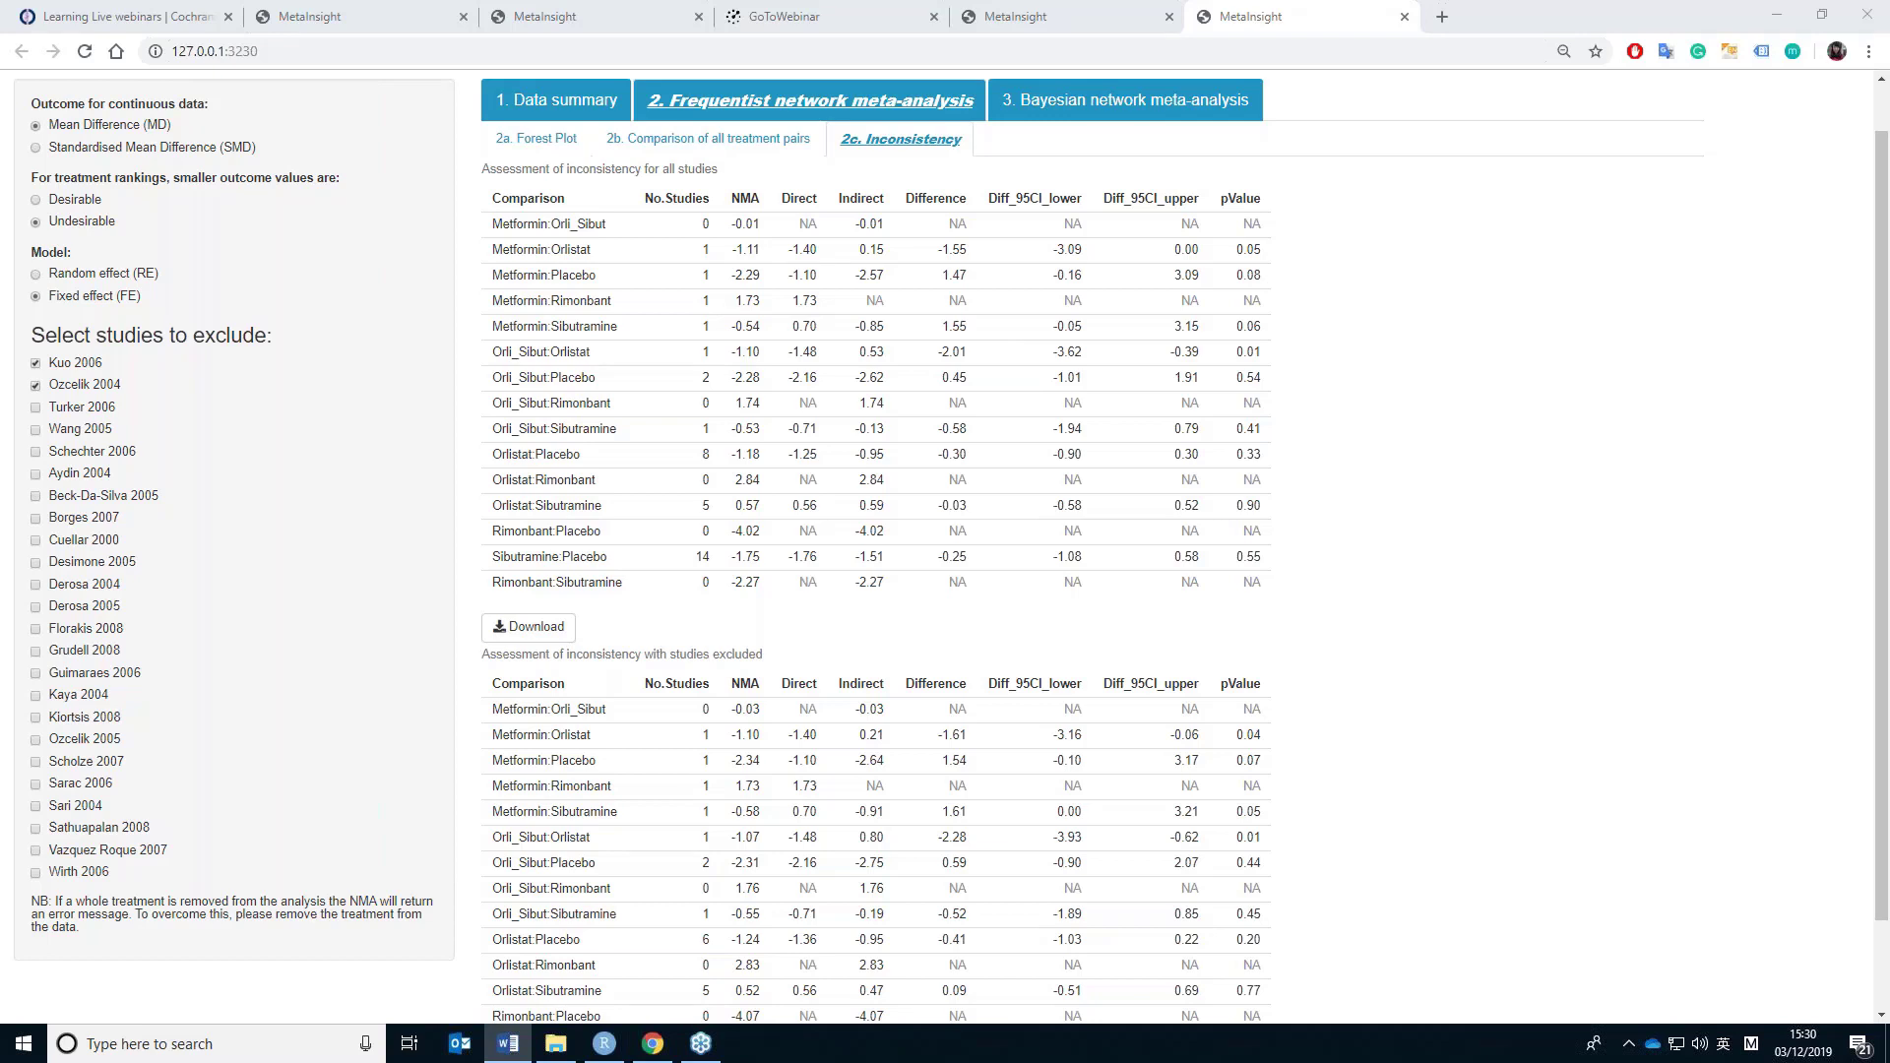
- Open the Bayesian network meta-analysis and run the main analysis for all studies from its forest plot page
left_click(1065, 116)
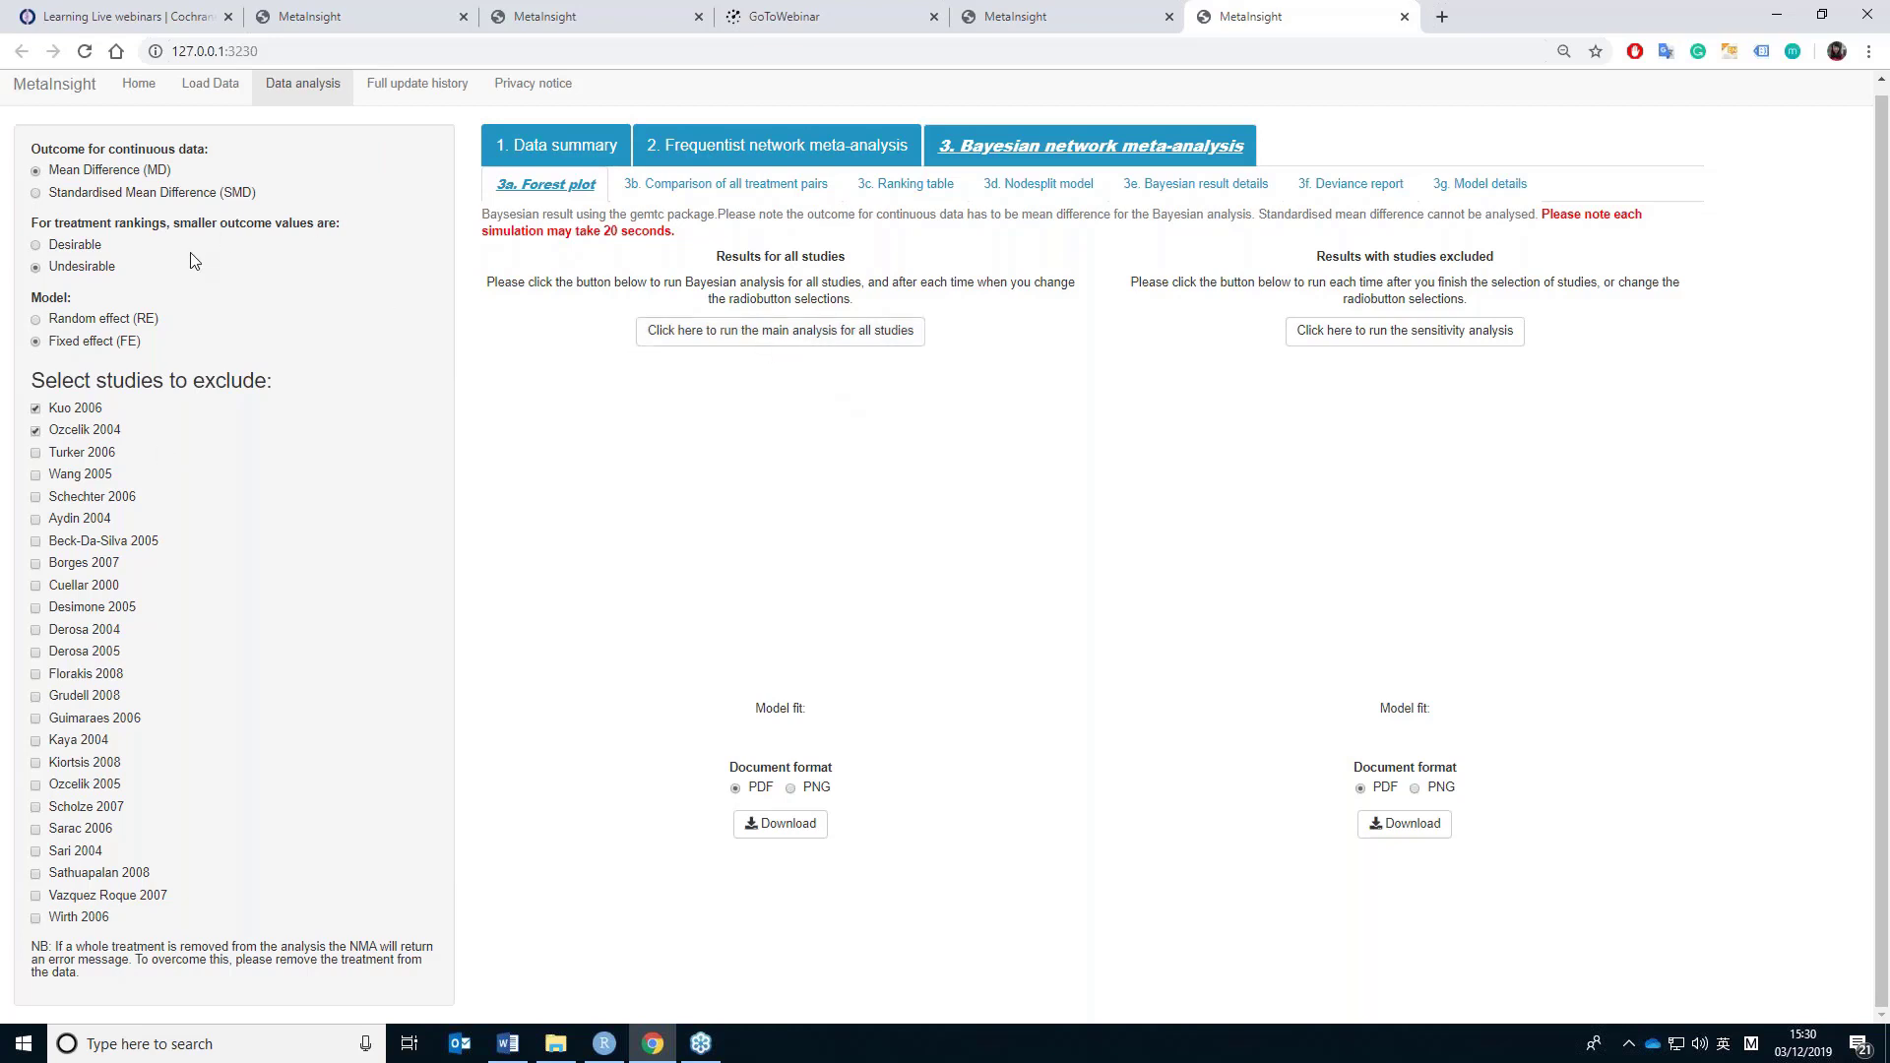
left_click(690, 185)
left_click(925, 185)
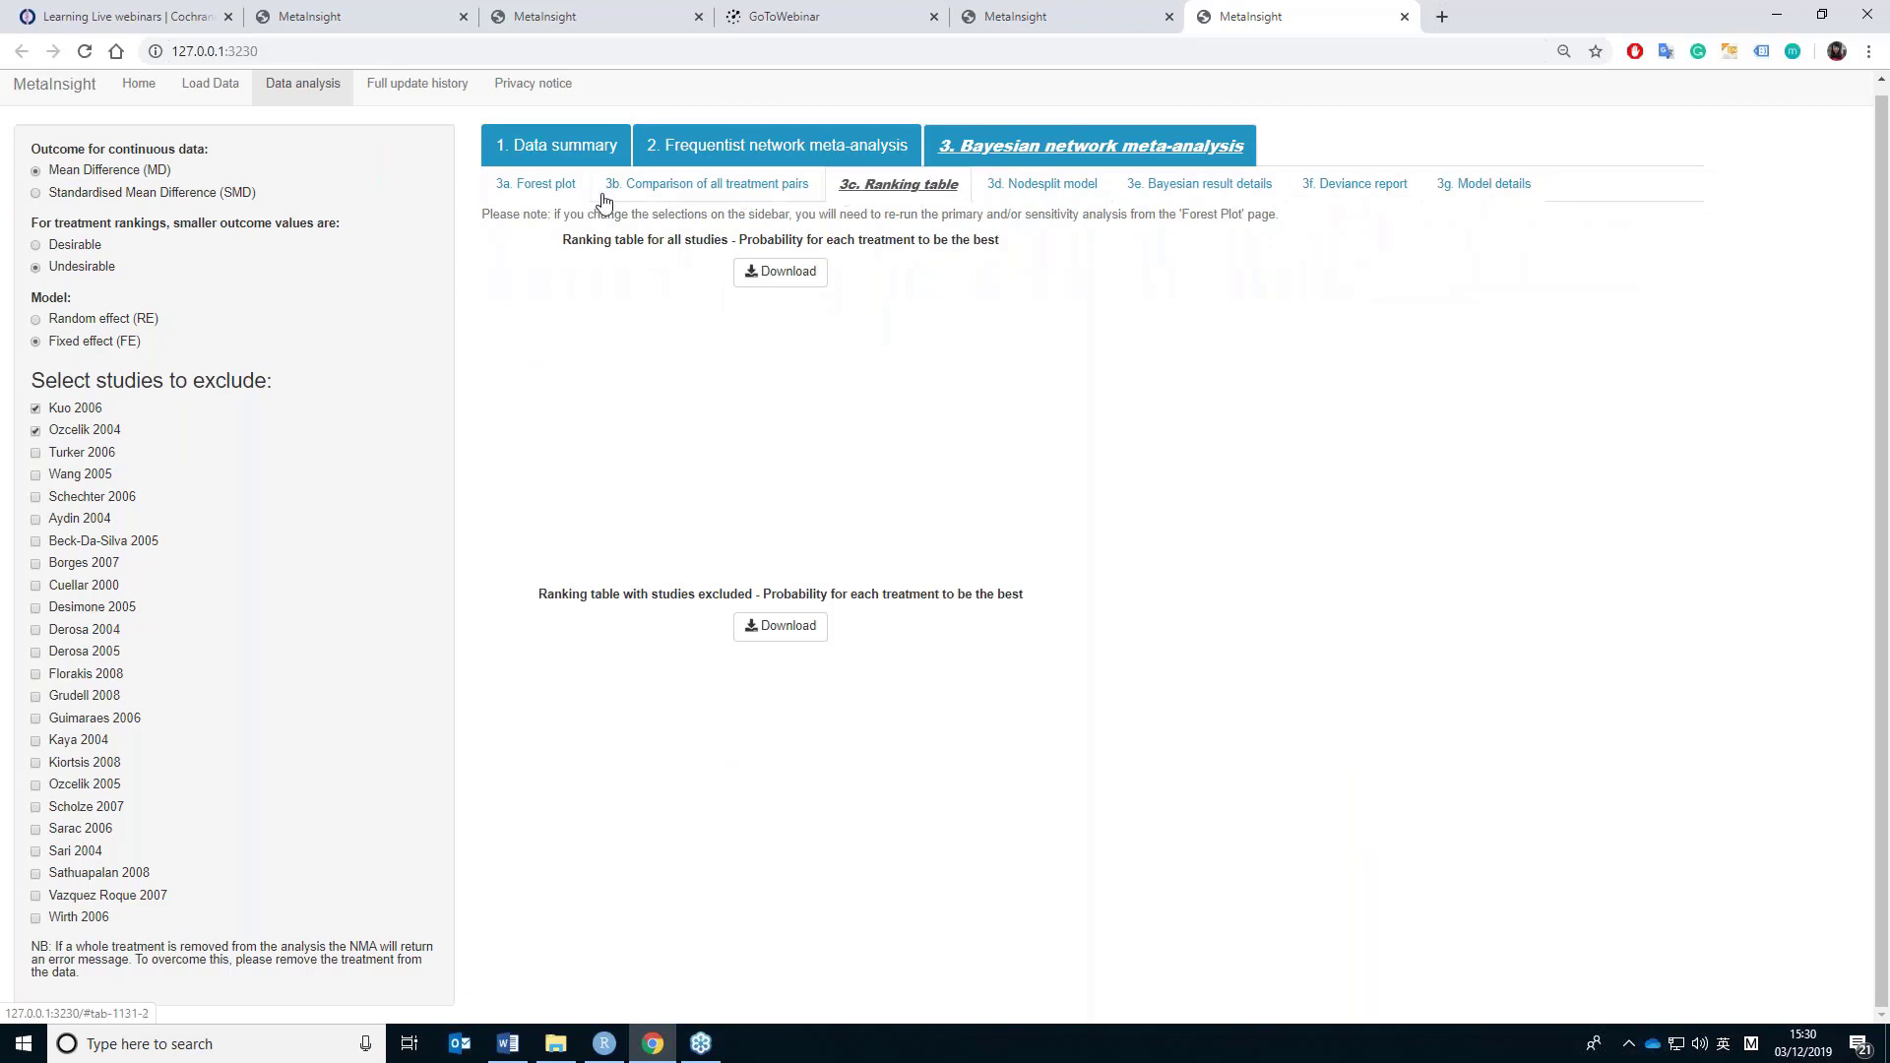
left_click(545, 185)
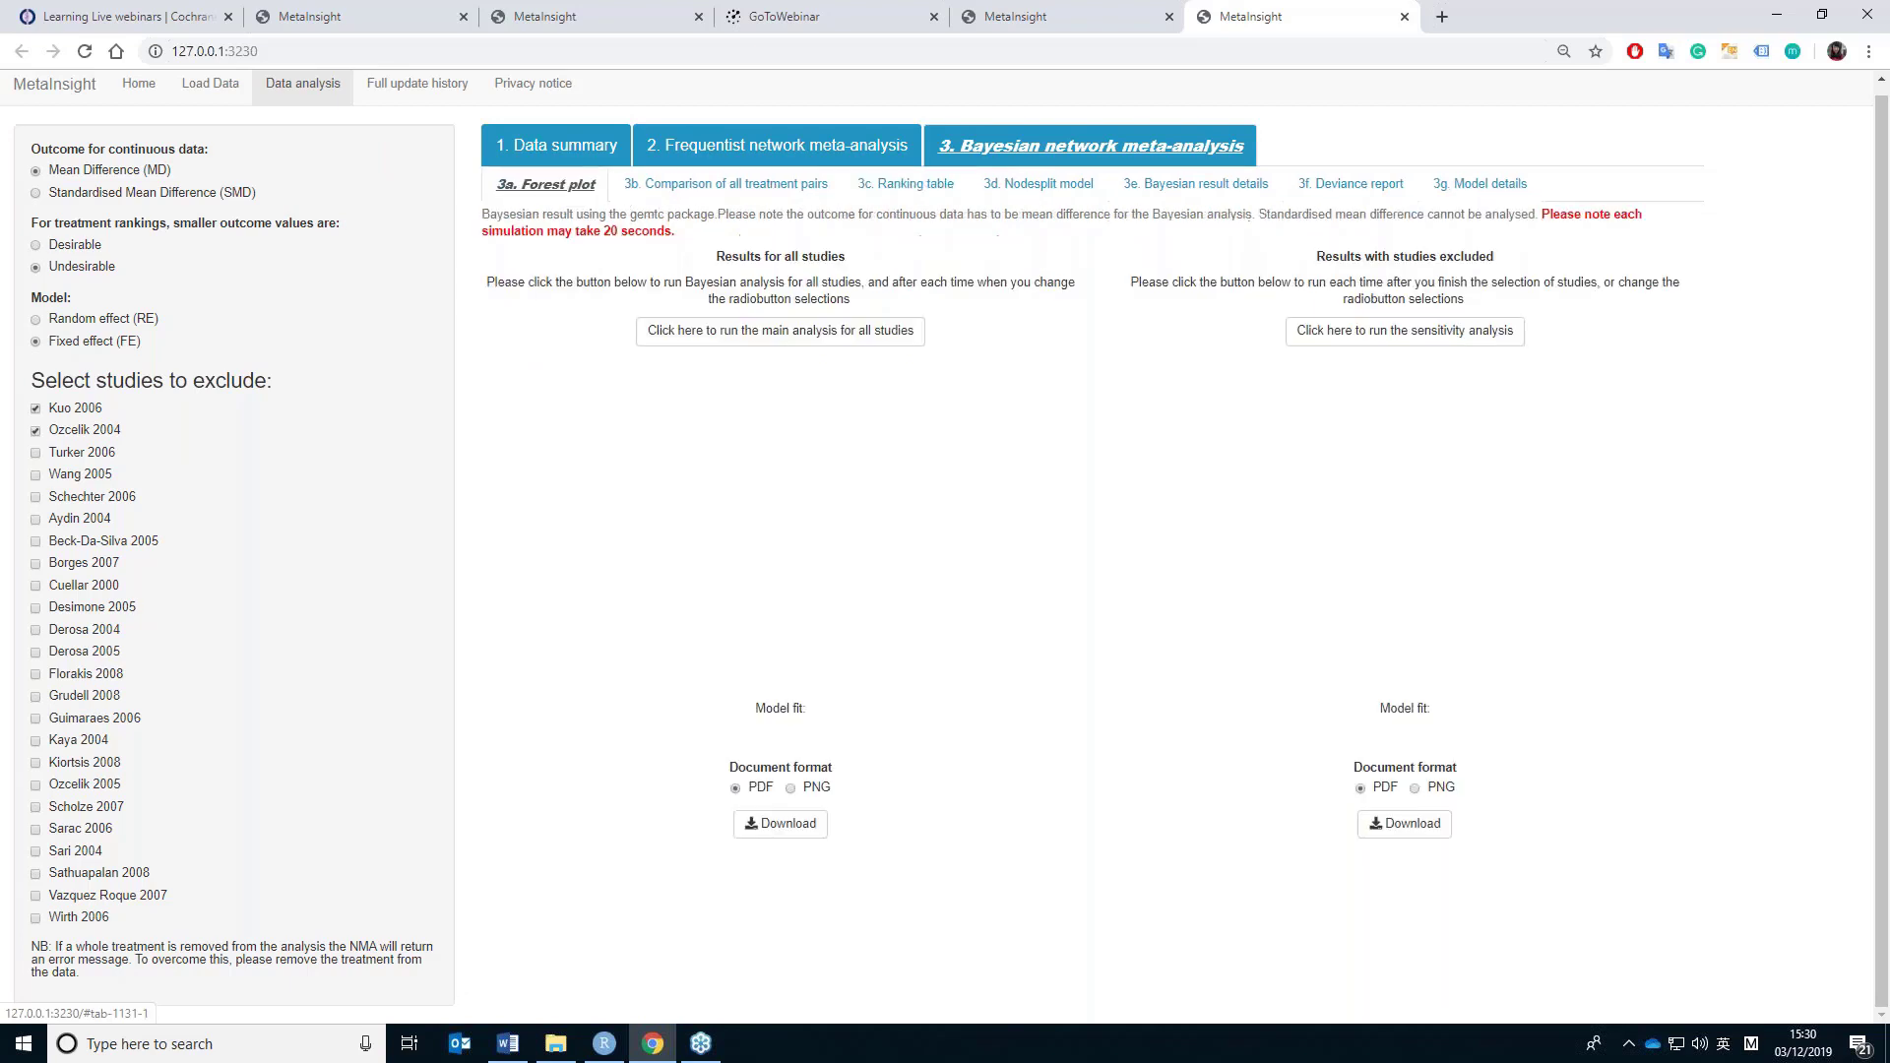
left_click(717, 331)
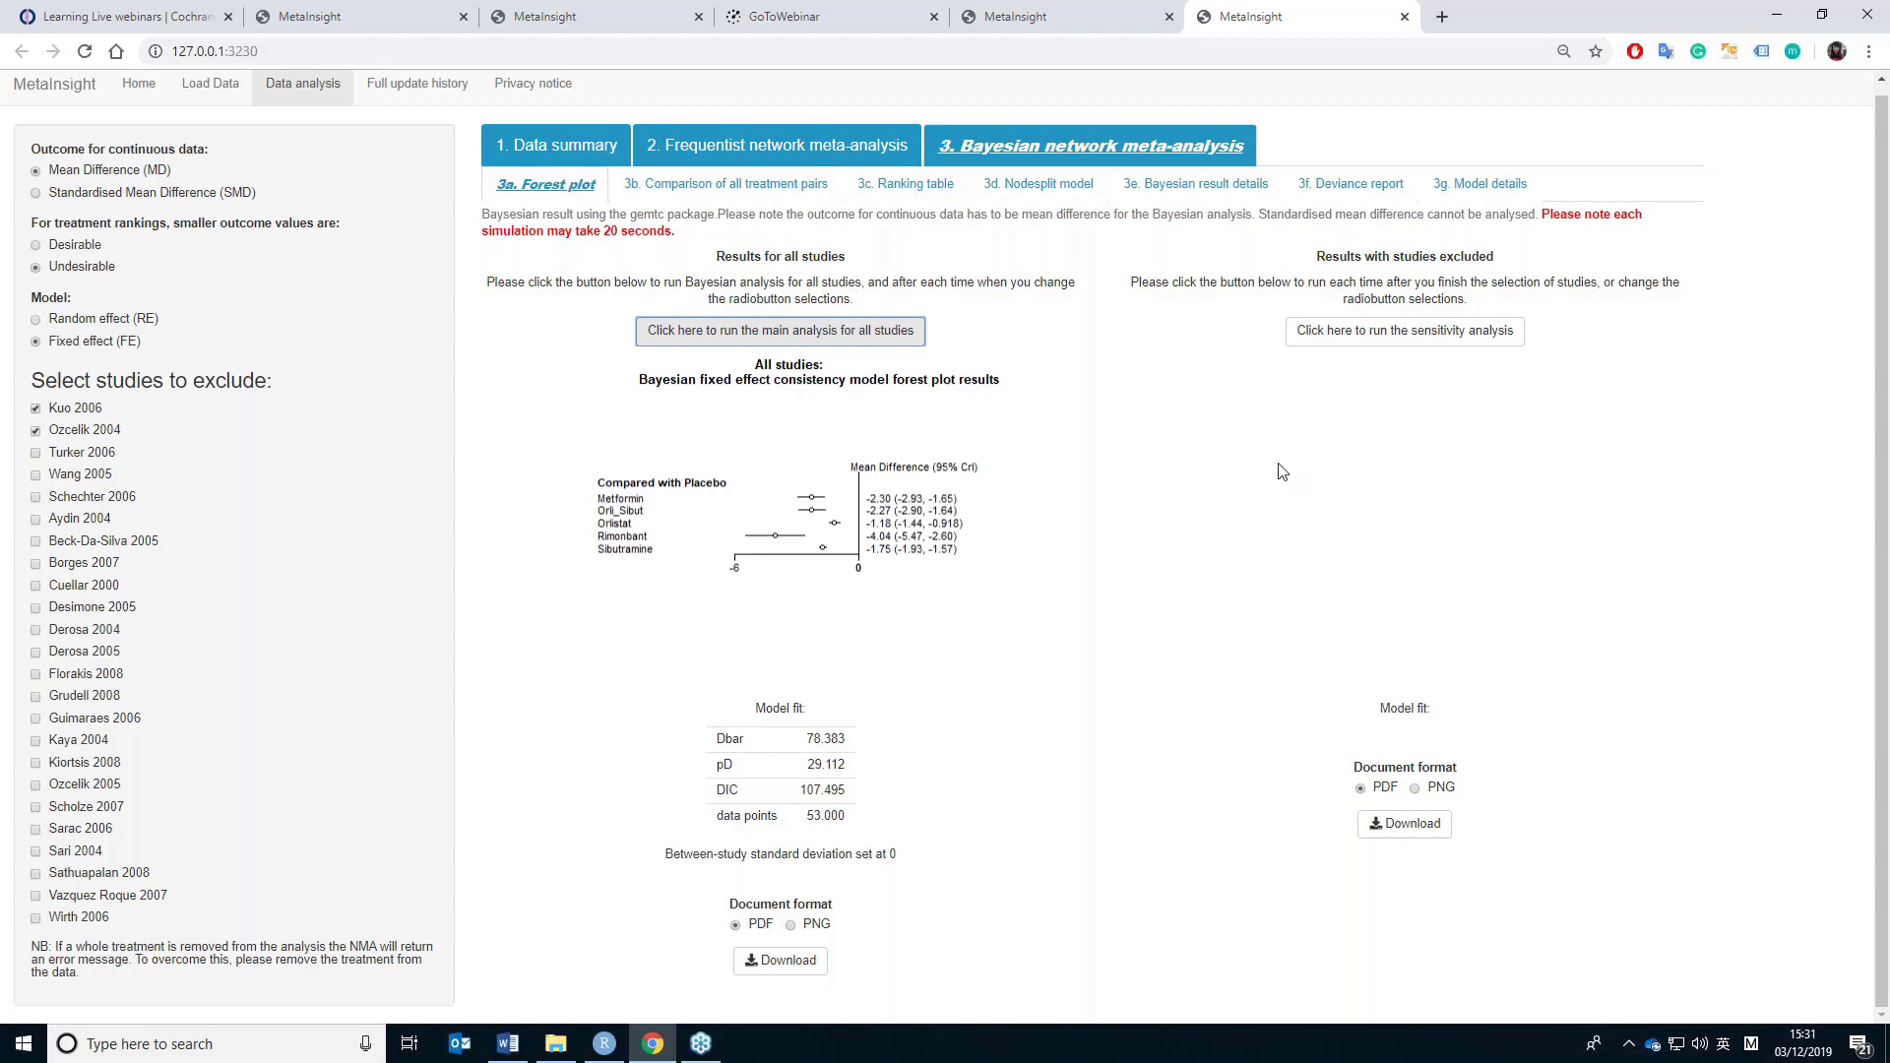
- View the Bayesian comparison of all treatment pairs and the ranking table for all studies
left_click(768, 185)
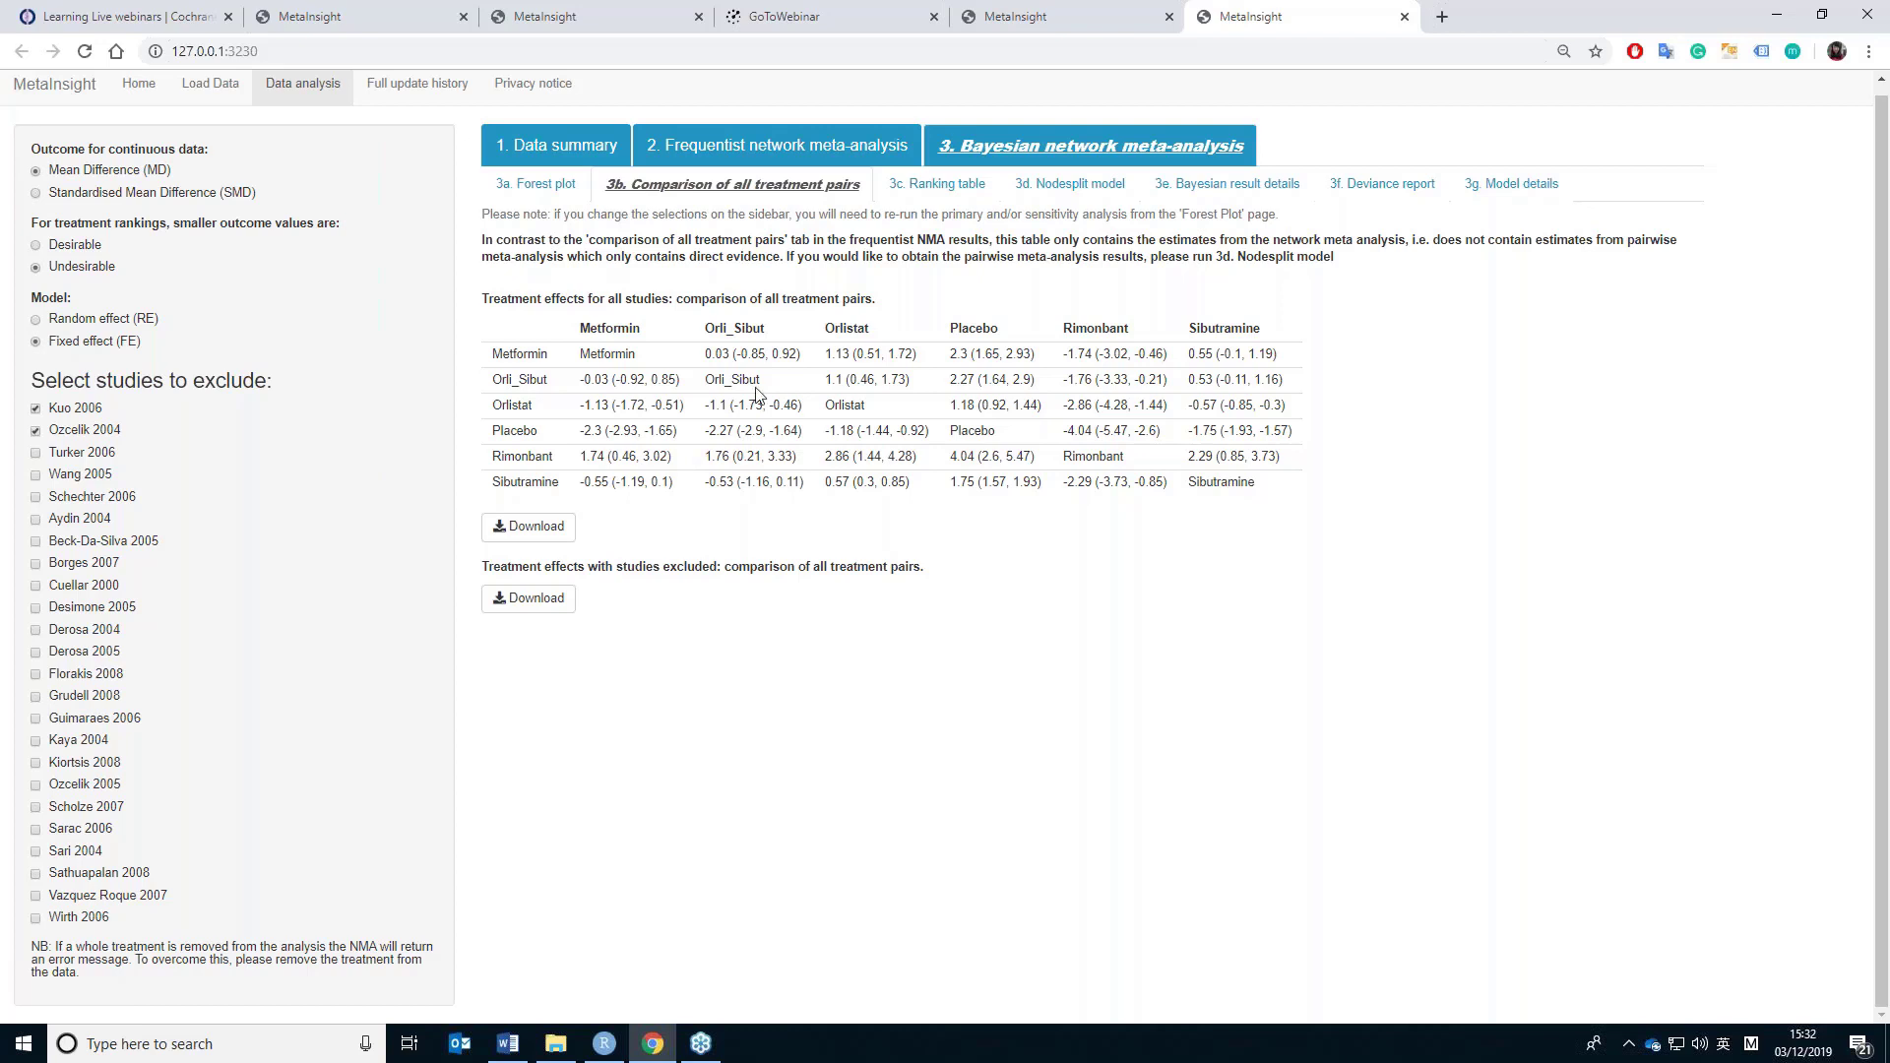
left_click(939, 185)
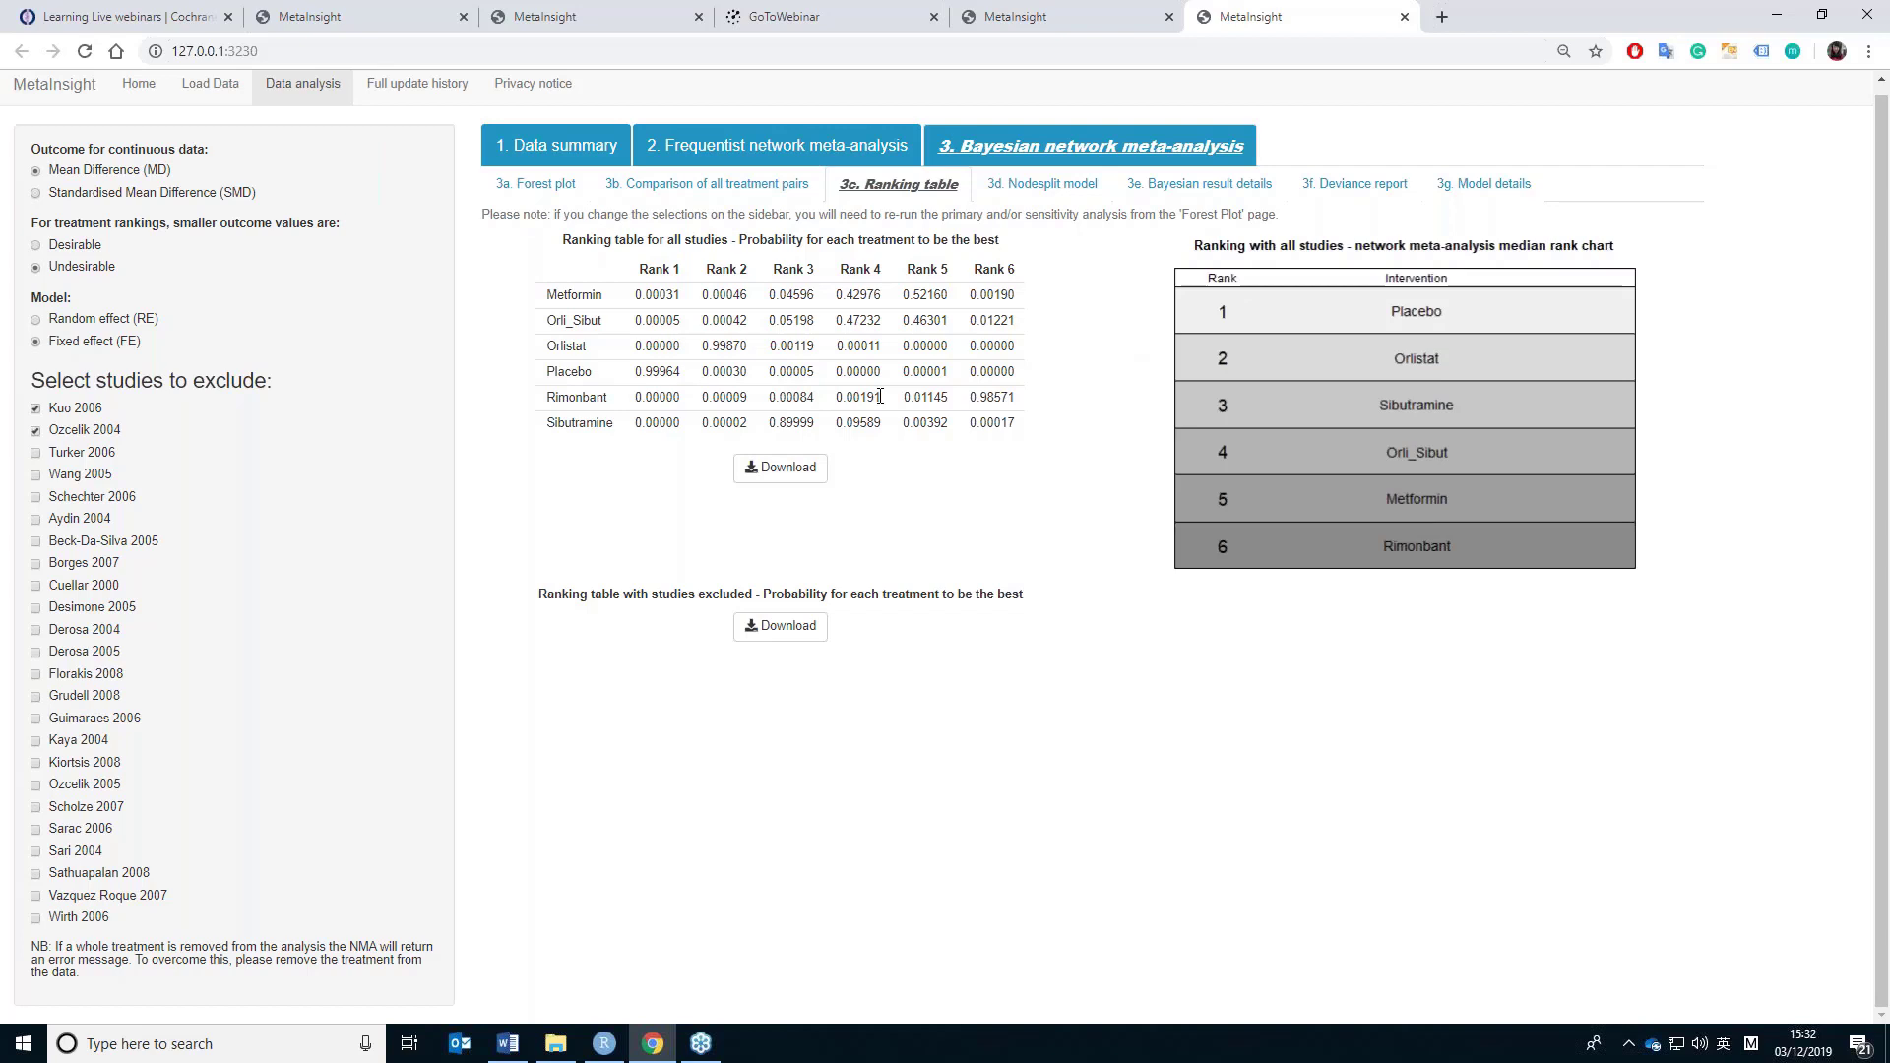
- Run the nodesplitting analysis for all studies and view the Bayesian result details with the Gelman convergence plots
left_click(1042, 184)
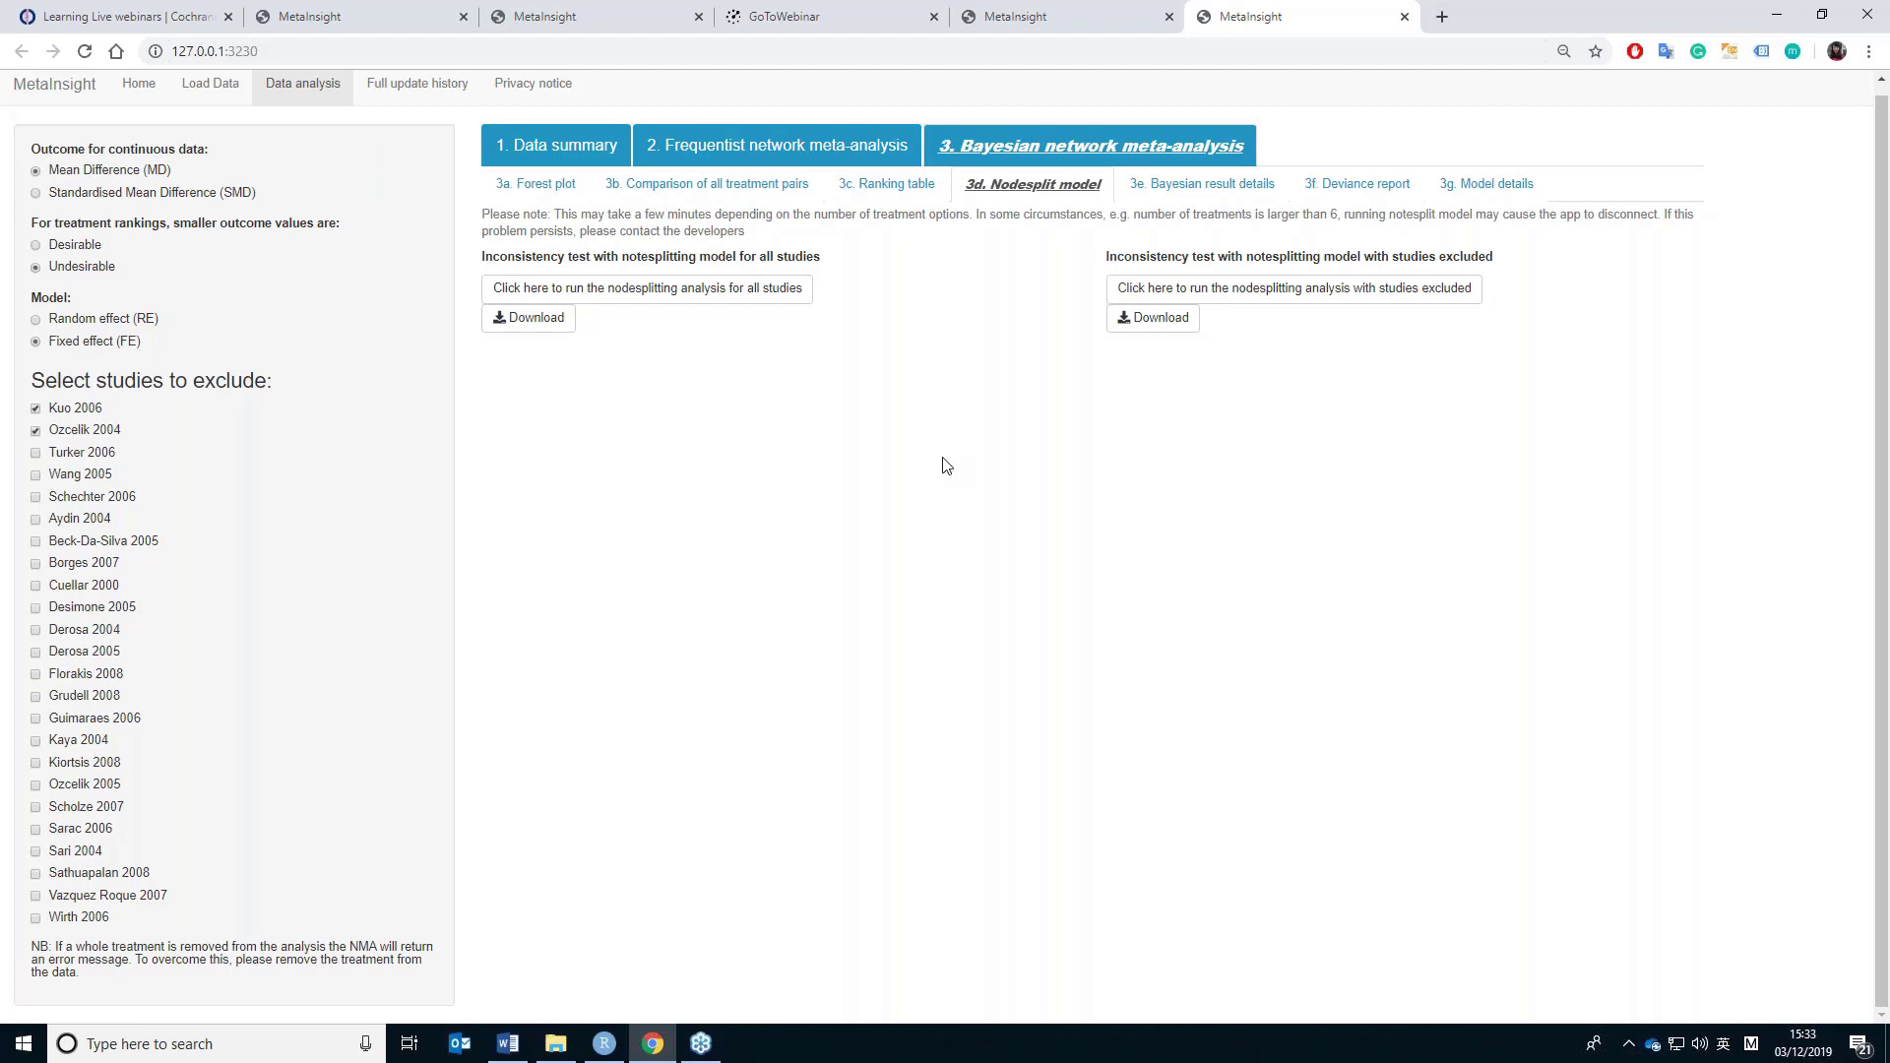
left_click(752, 306)
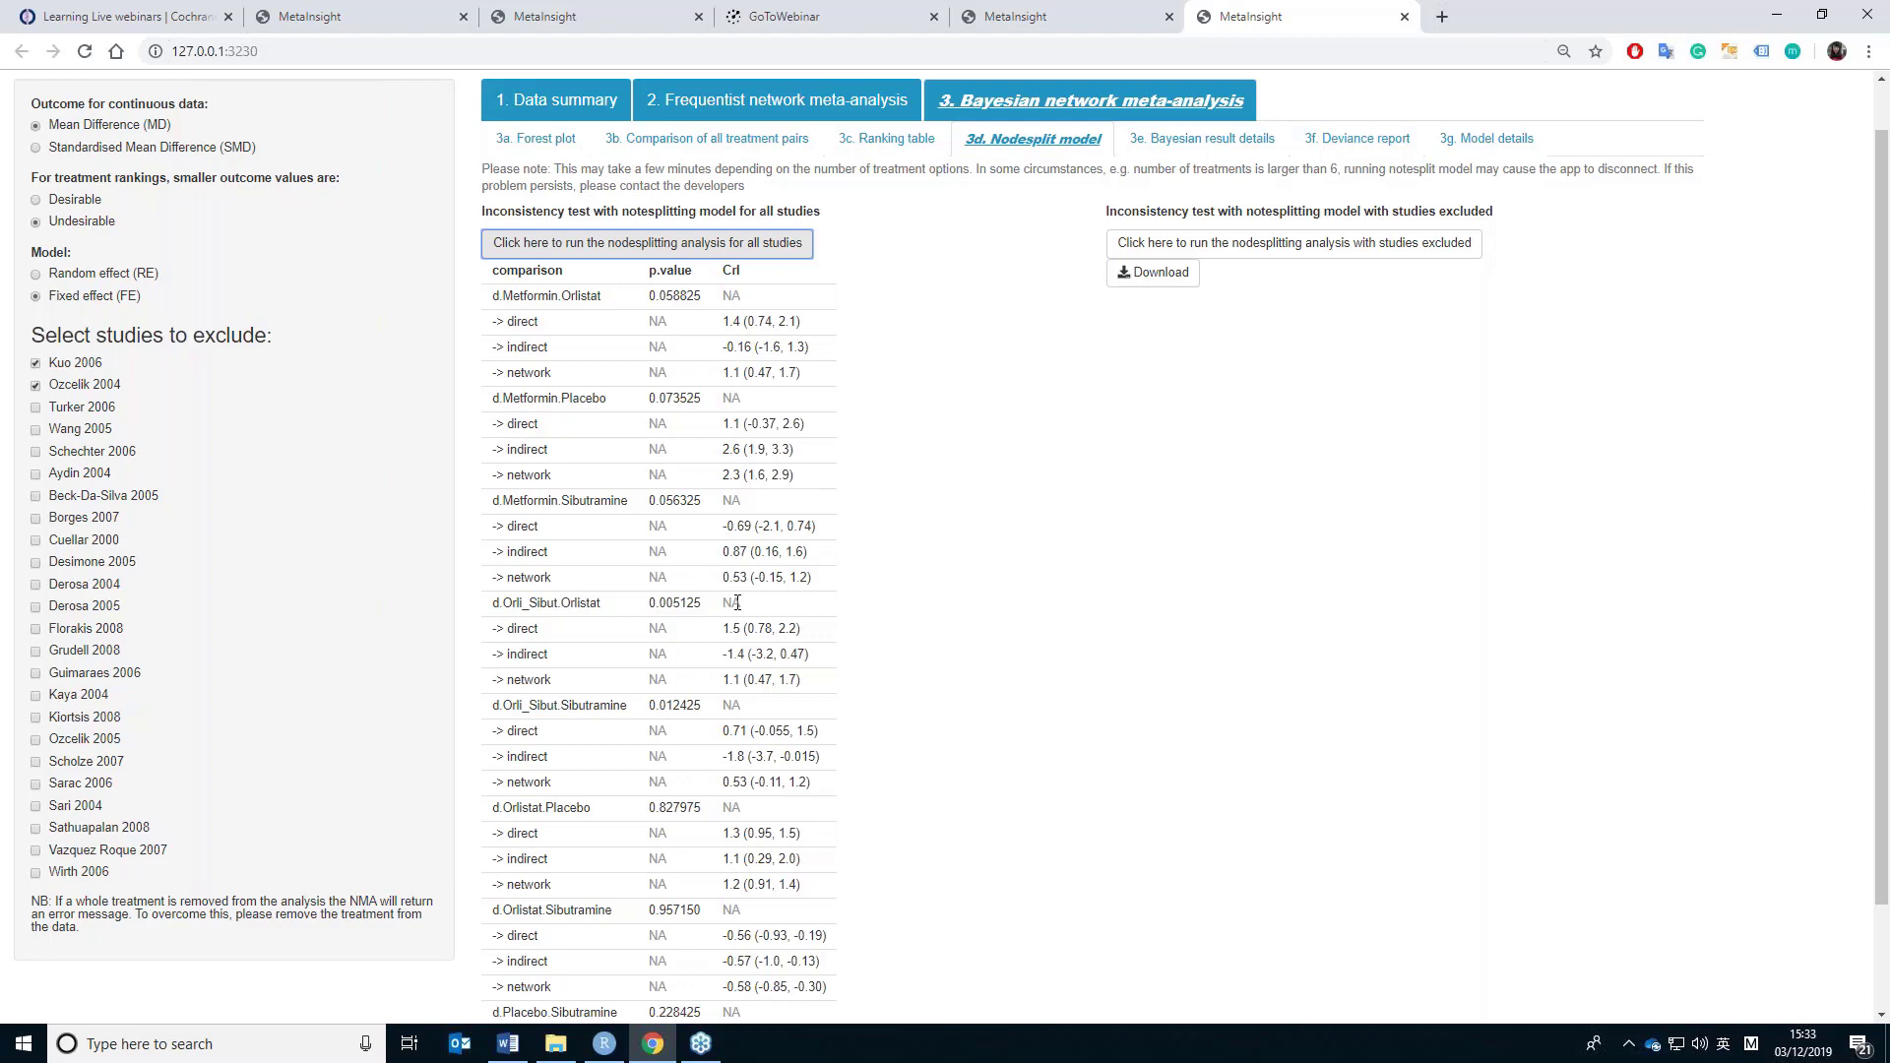
left_click(1203, 139)
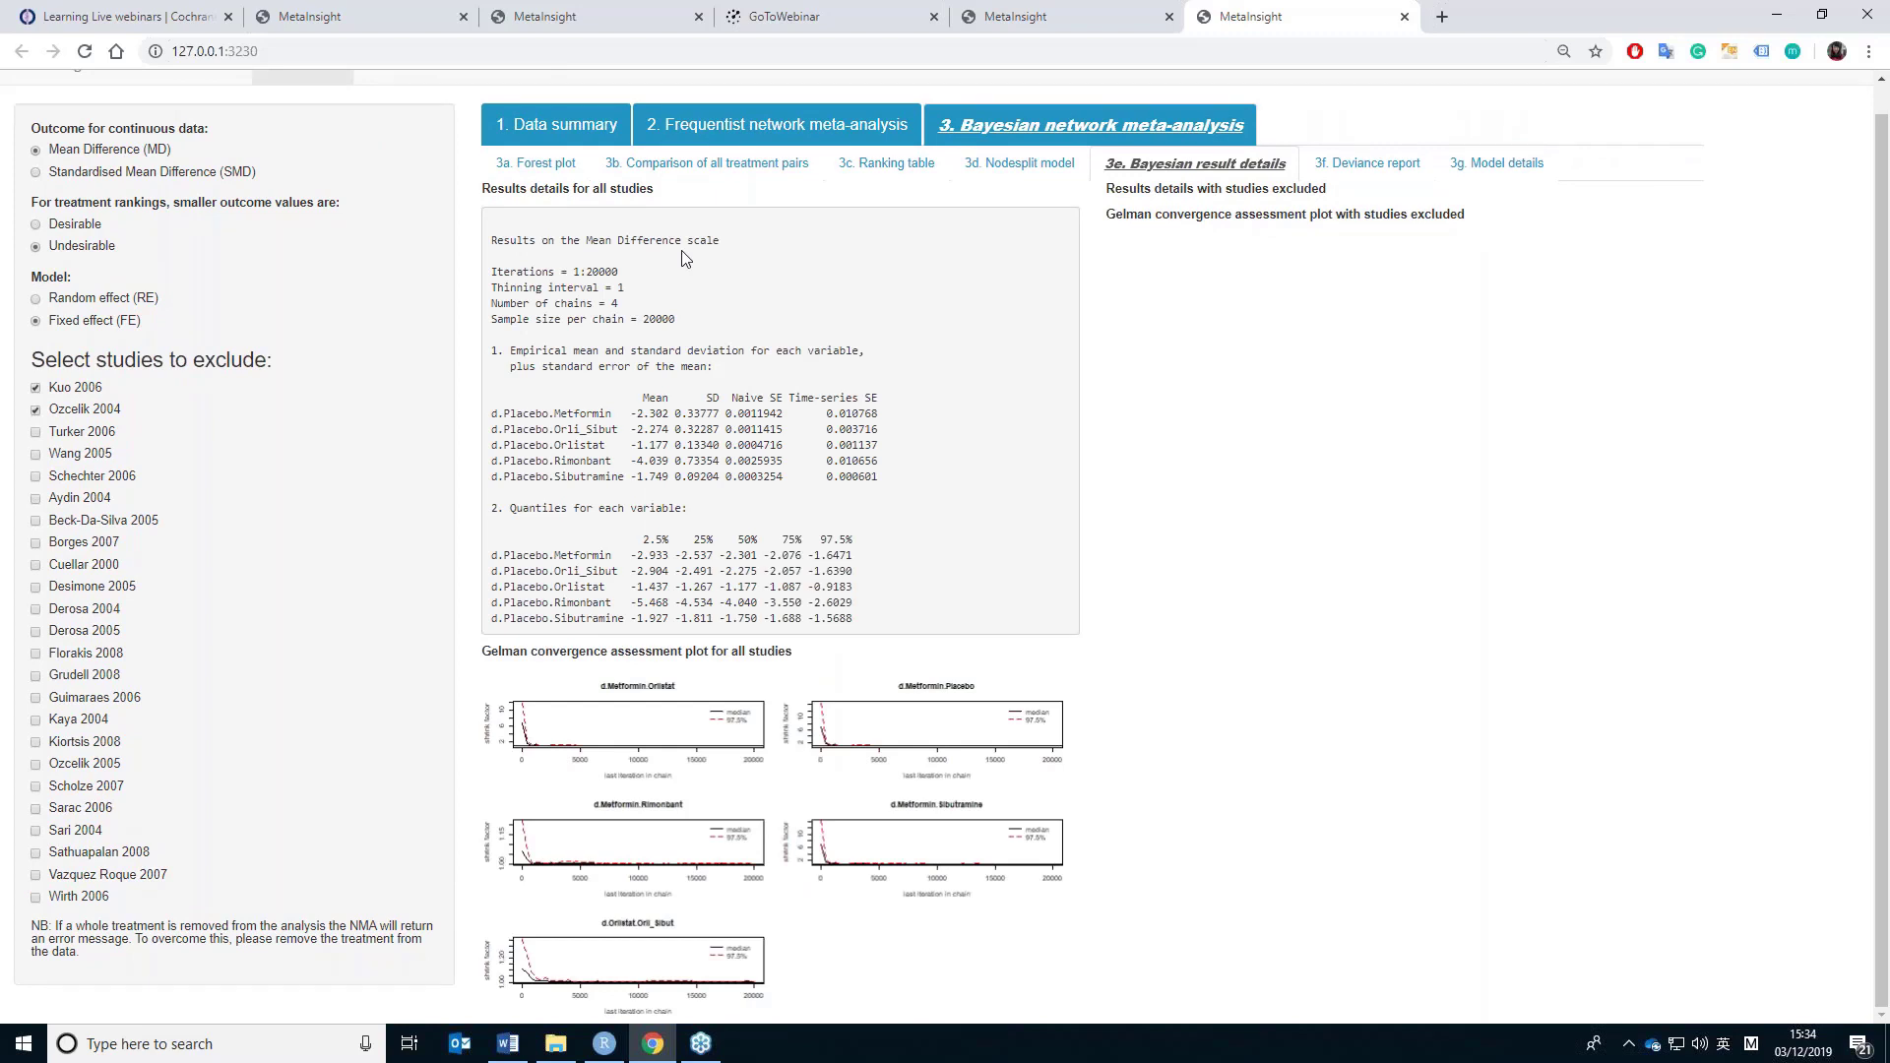
key("alt+Tab")
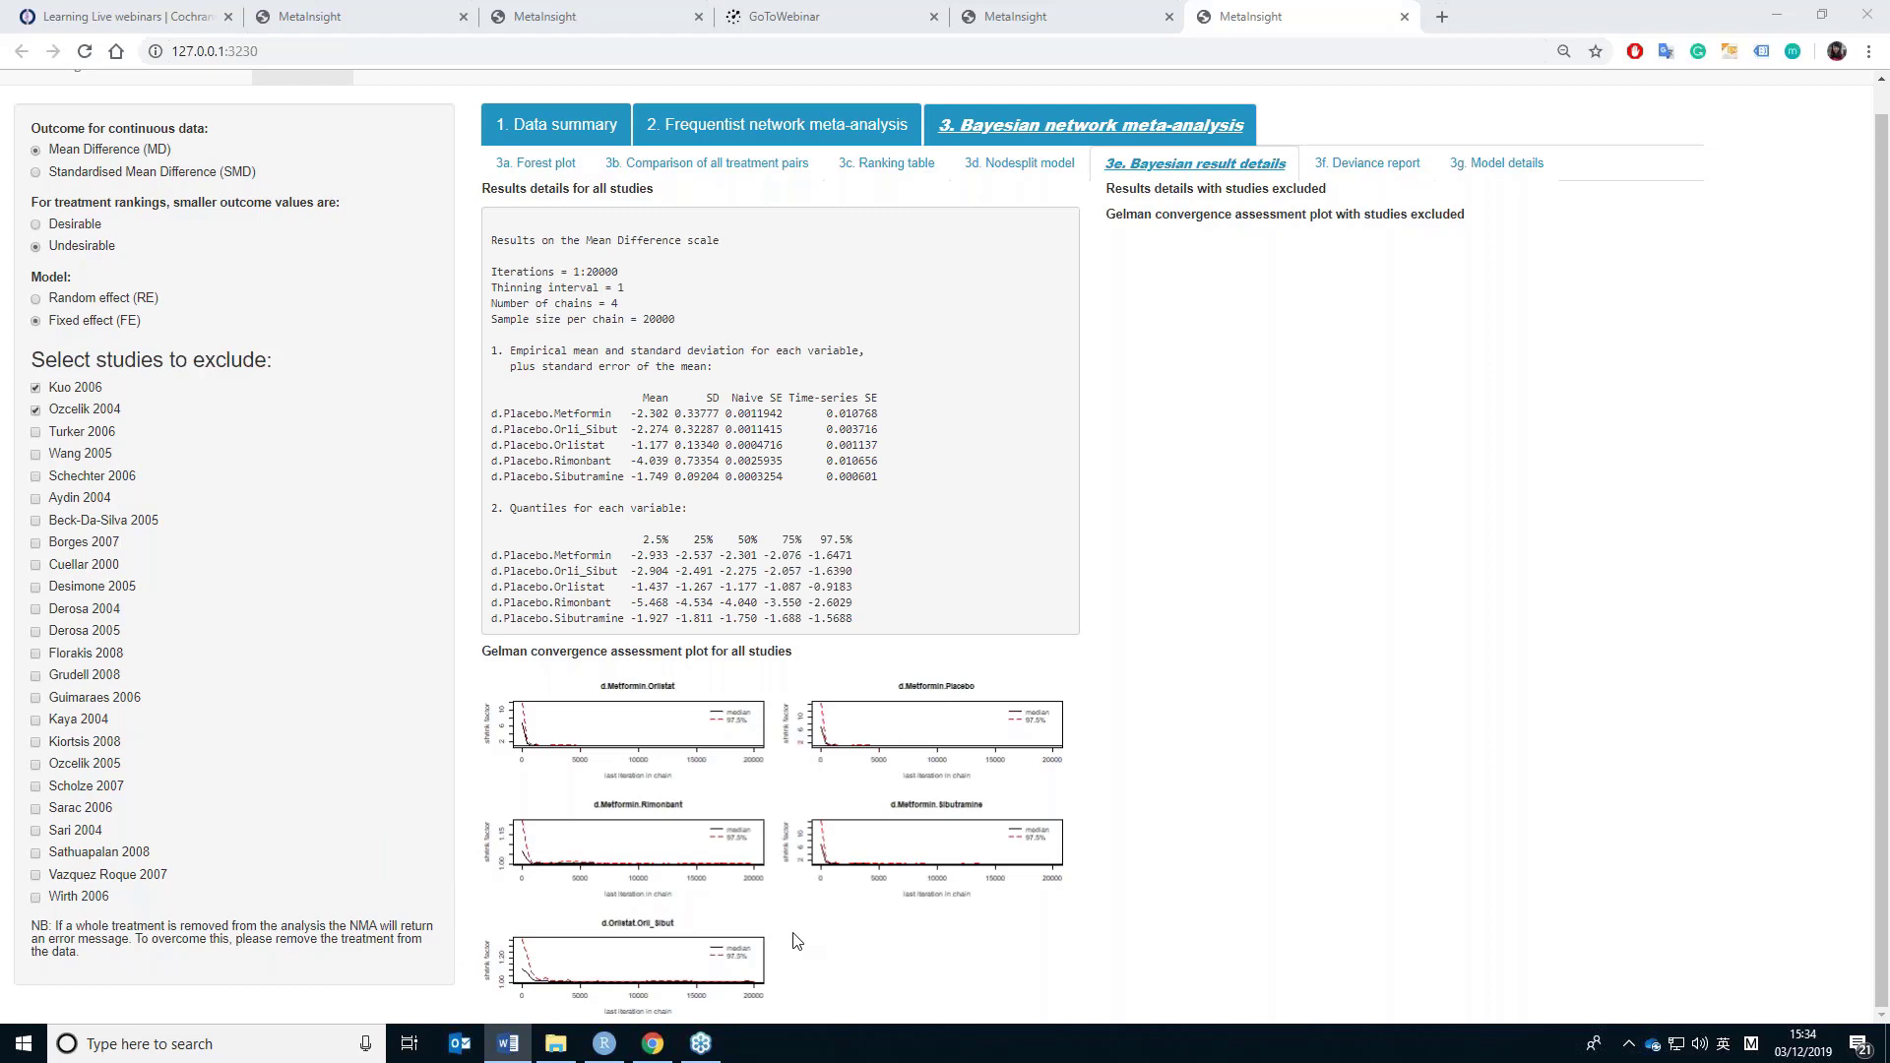
- Examine the deviance report's residual deviance, per-arm and leverage plots and the deviance data for all studies
left_click(1368, 163)
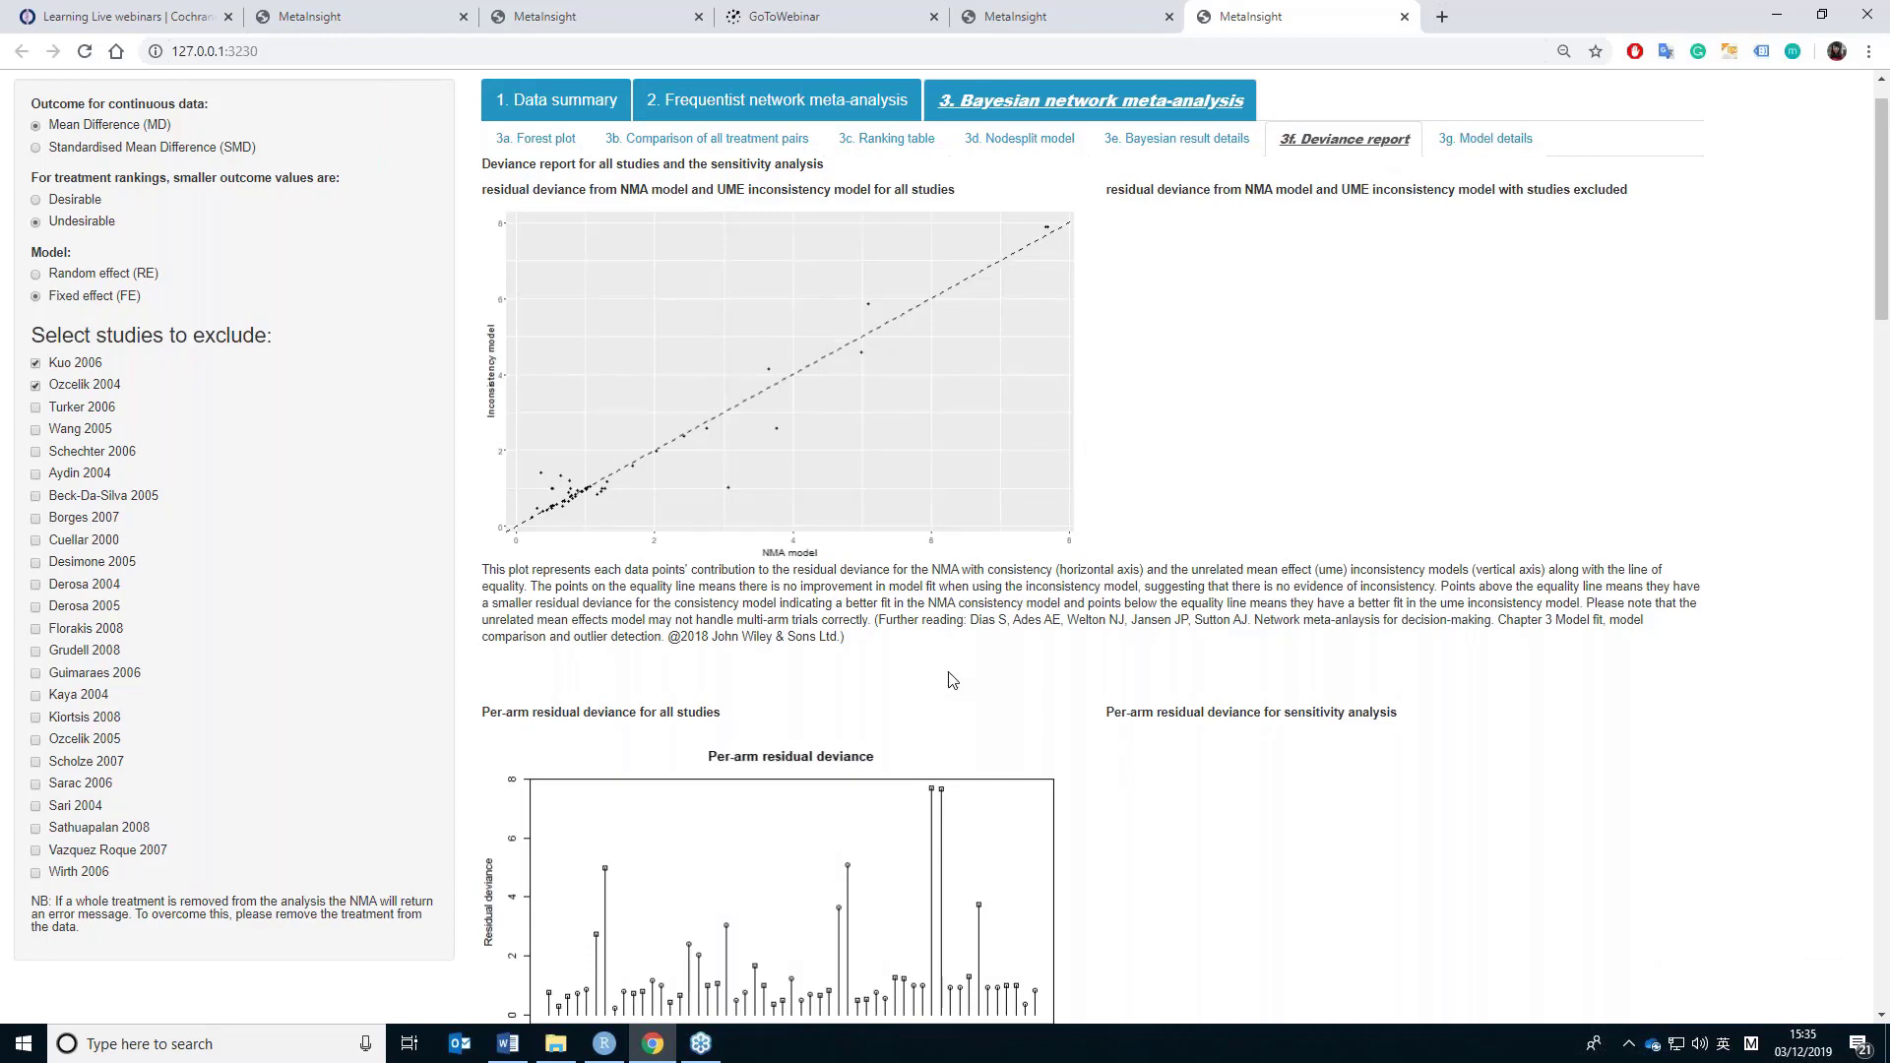
scroll(953, 679, "down", 10)
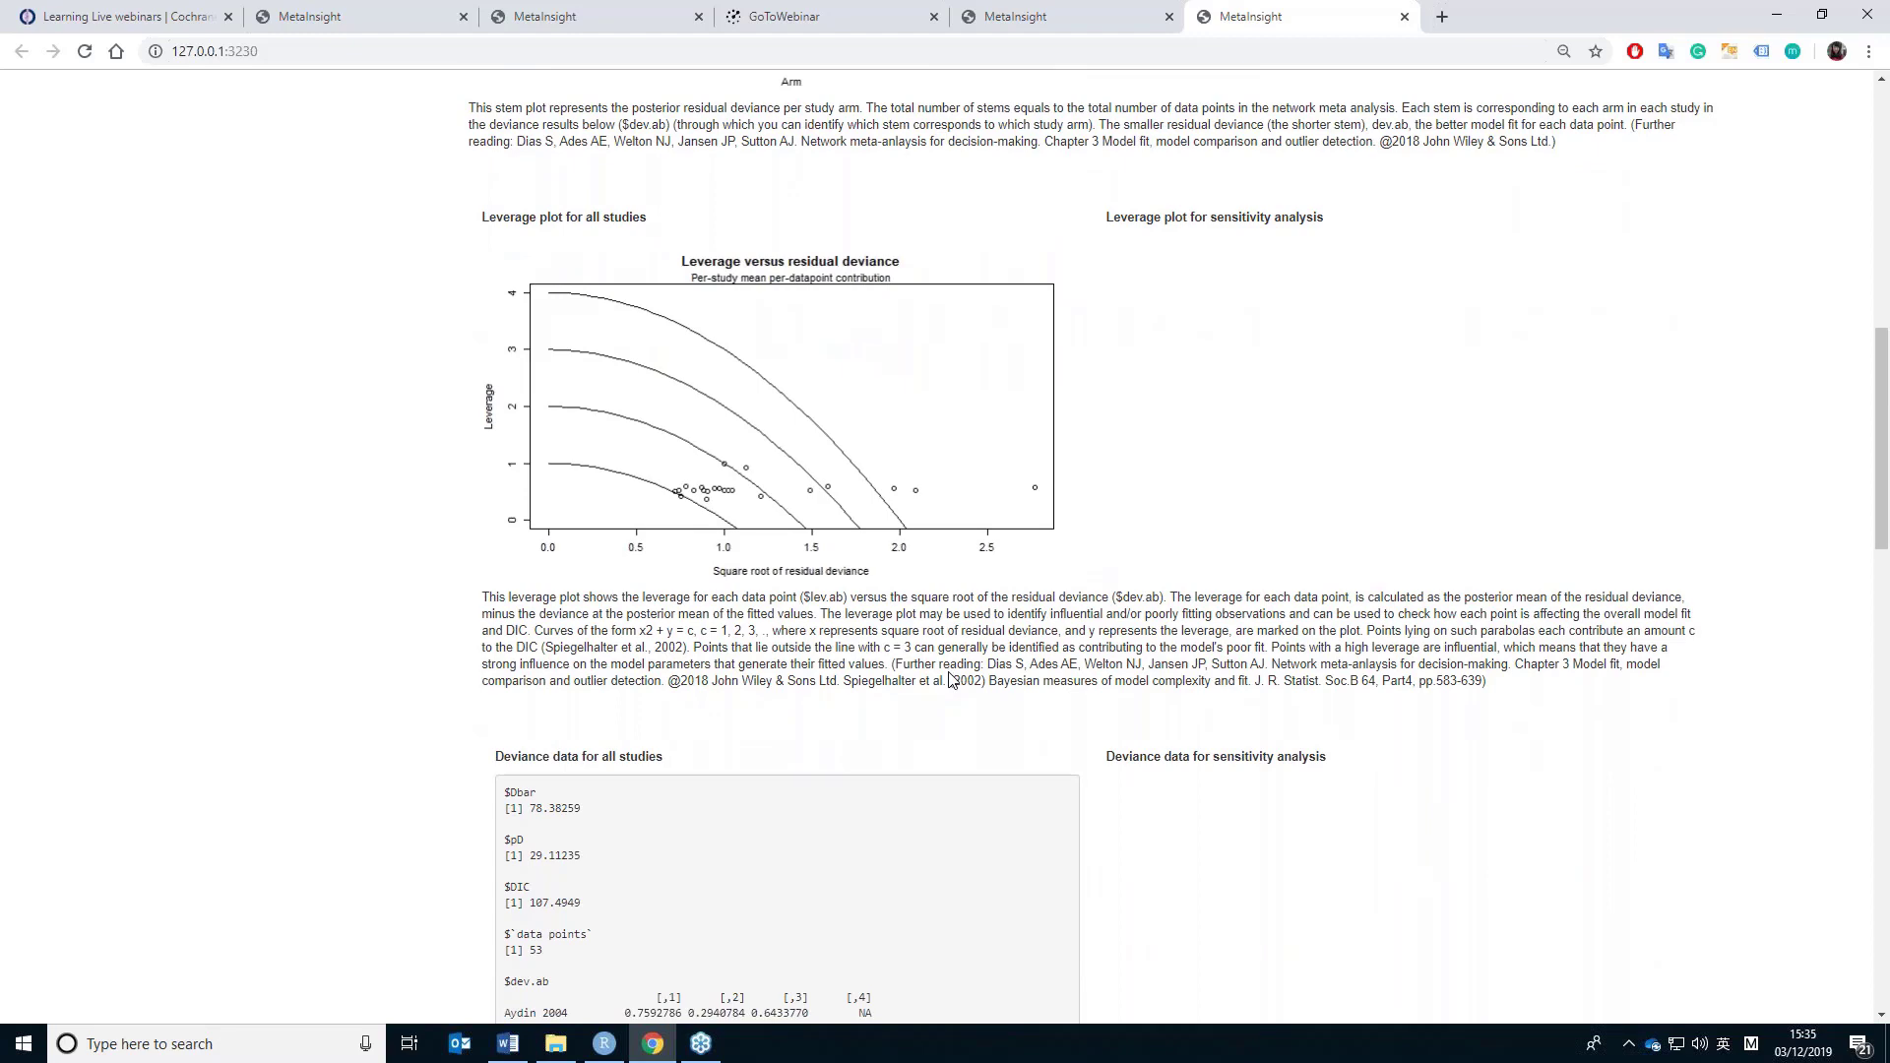
scroll(953, 680, "down", 4)
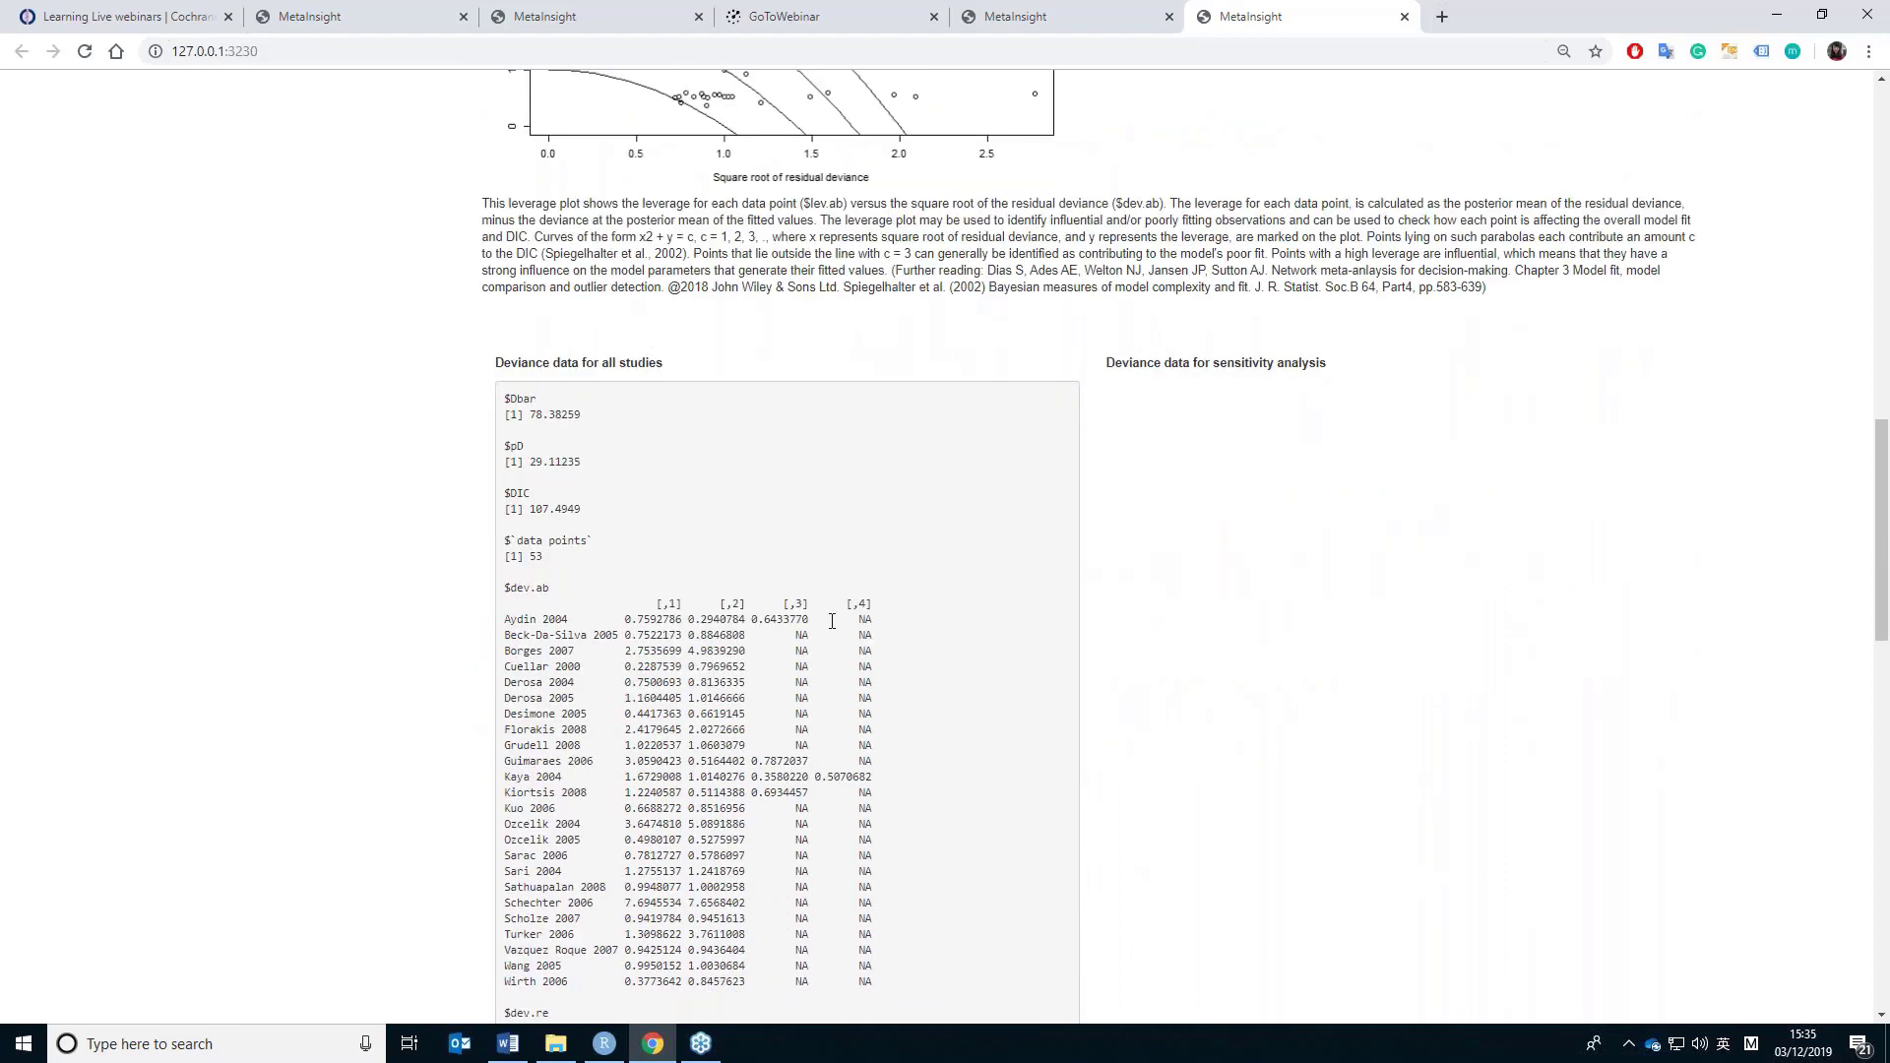
scroll(832, 621, "up", 15)
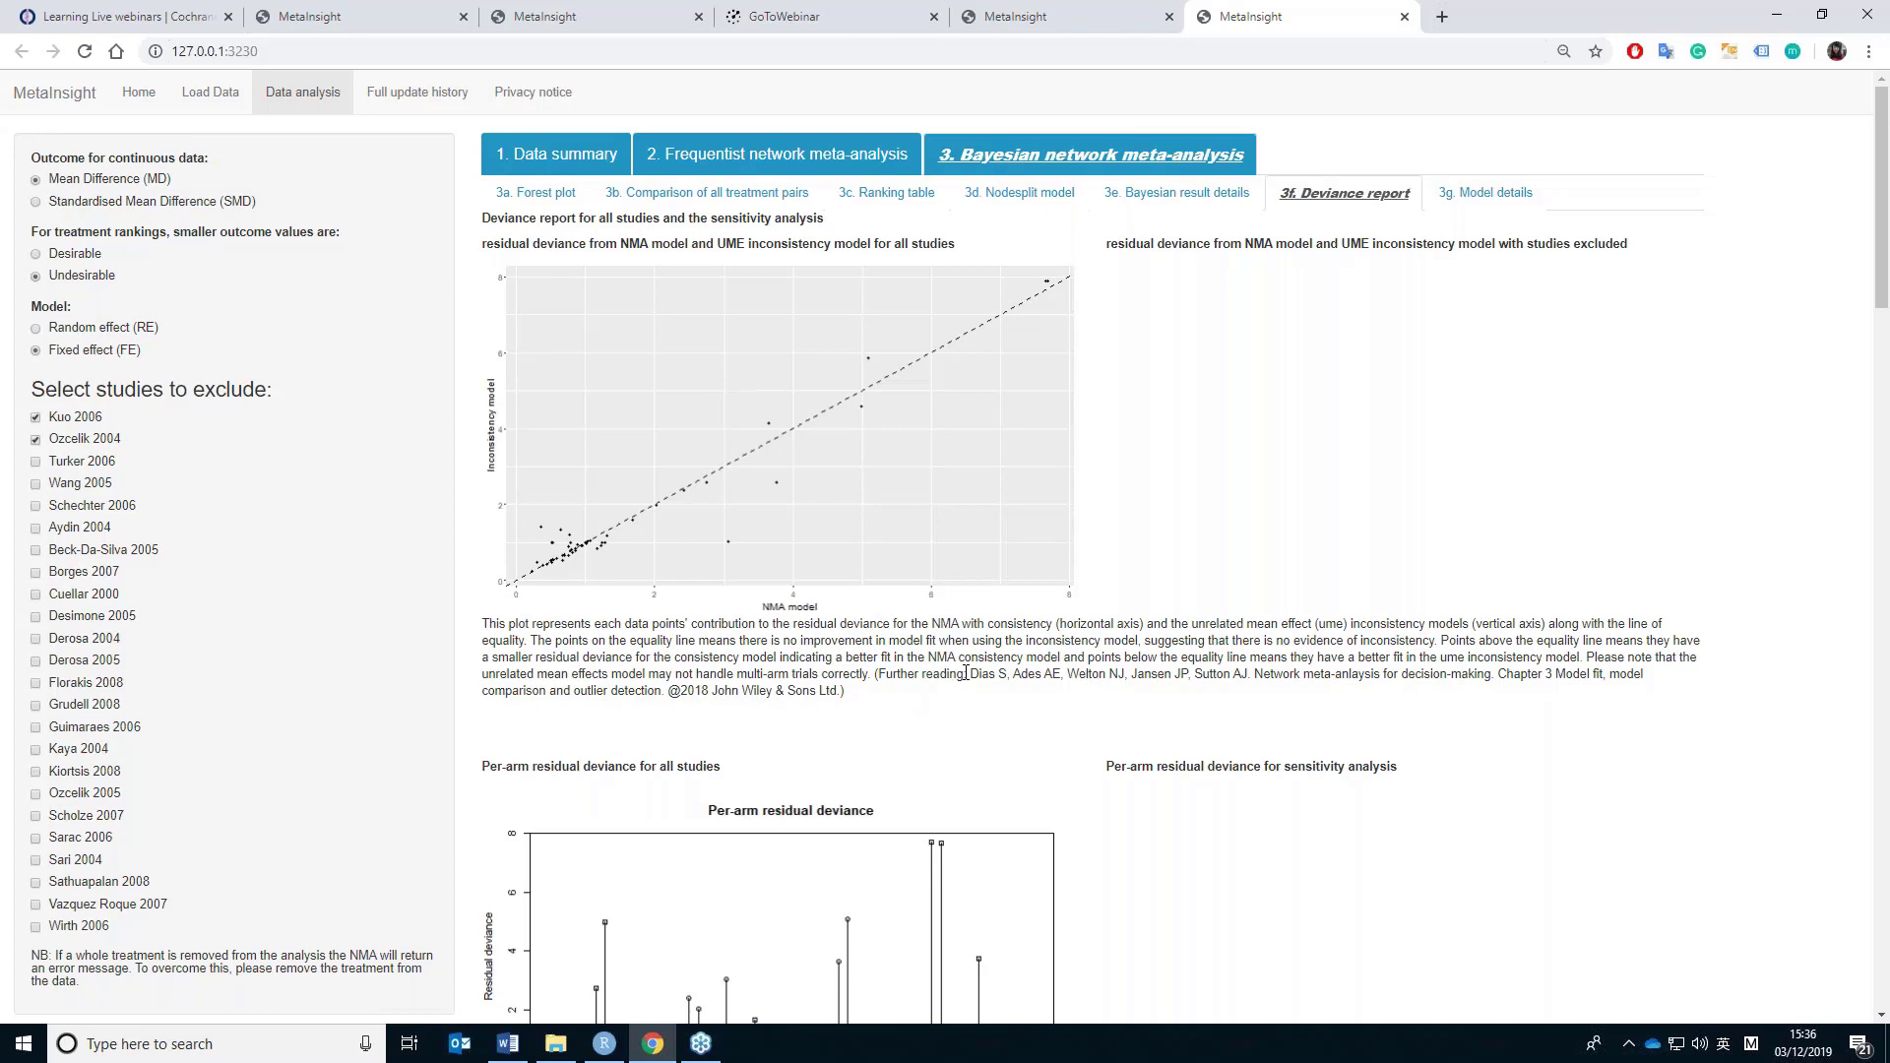
scroll(963, 854, "down", 6)
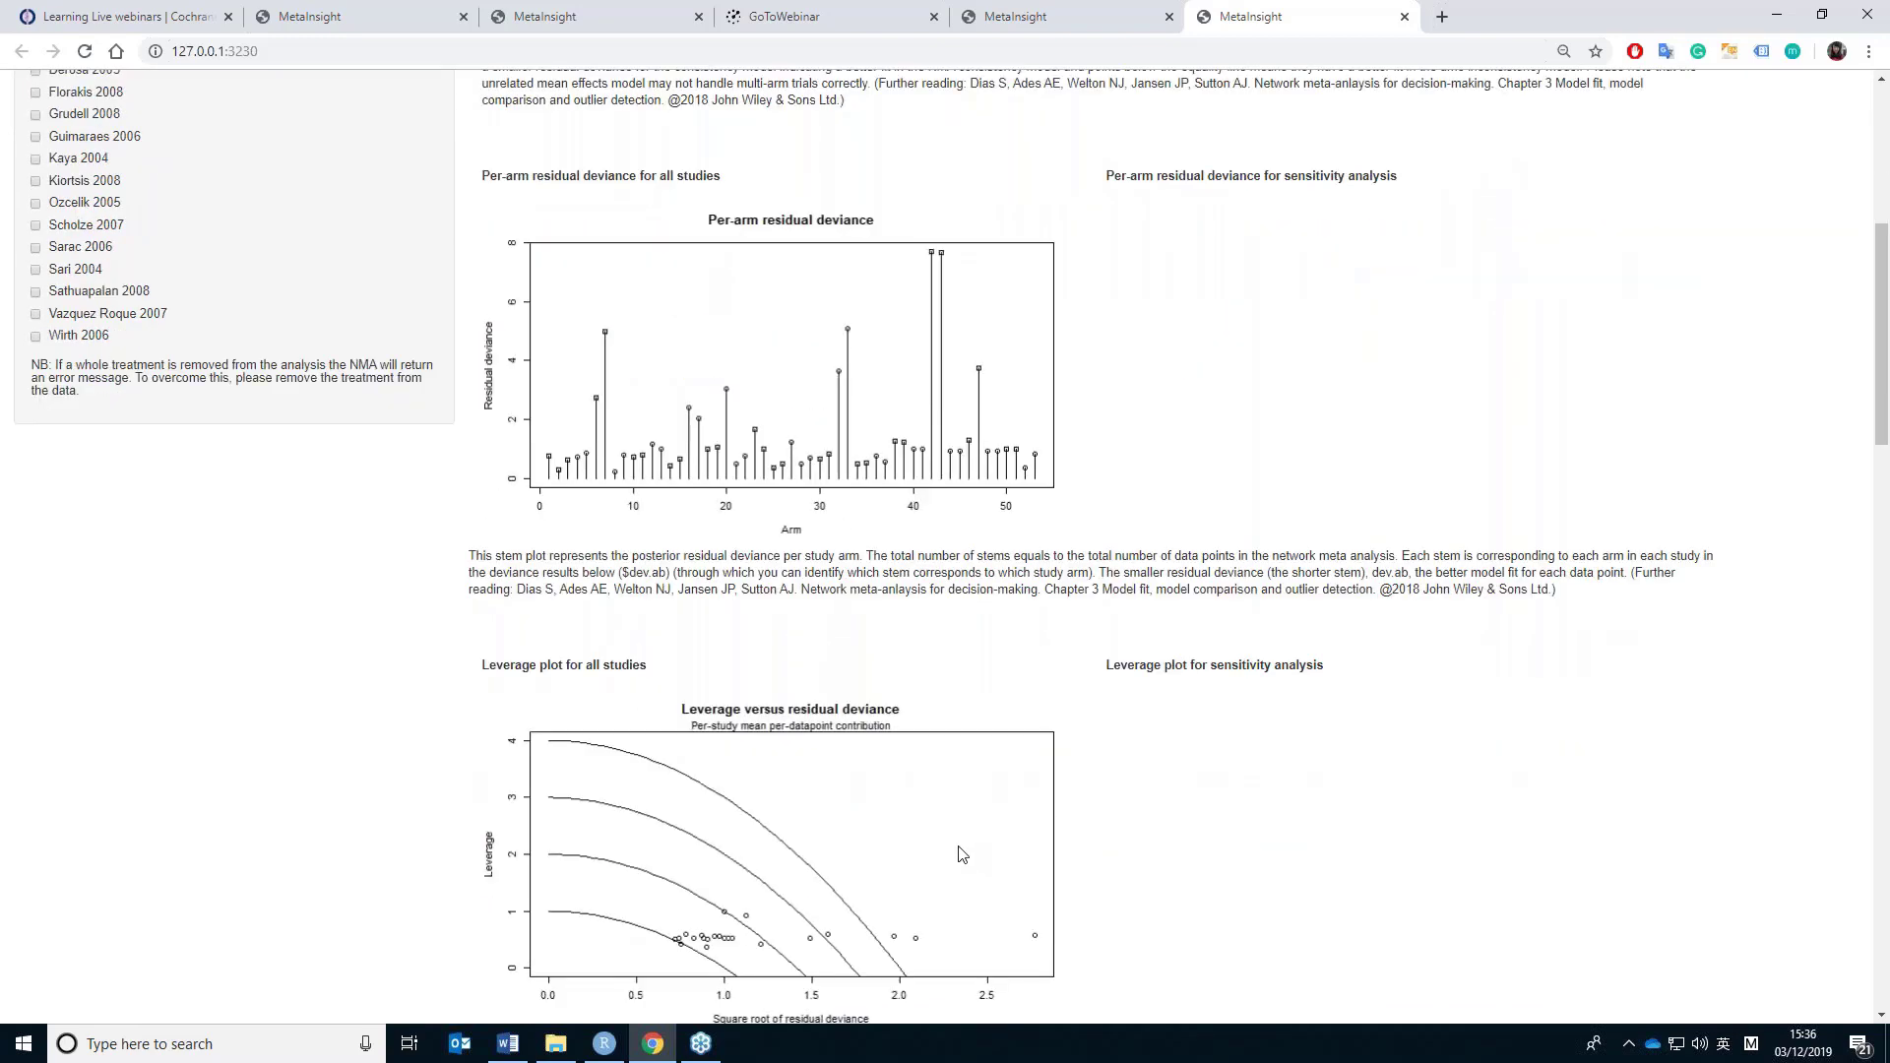
scroll(687, 861, "down", 2)
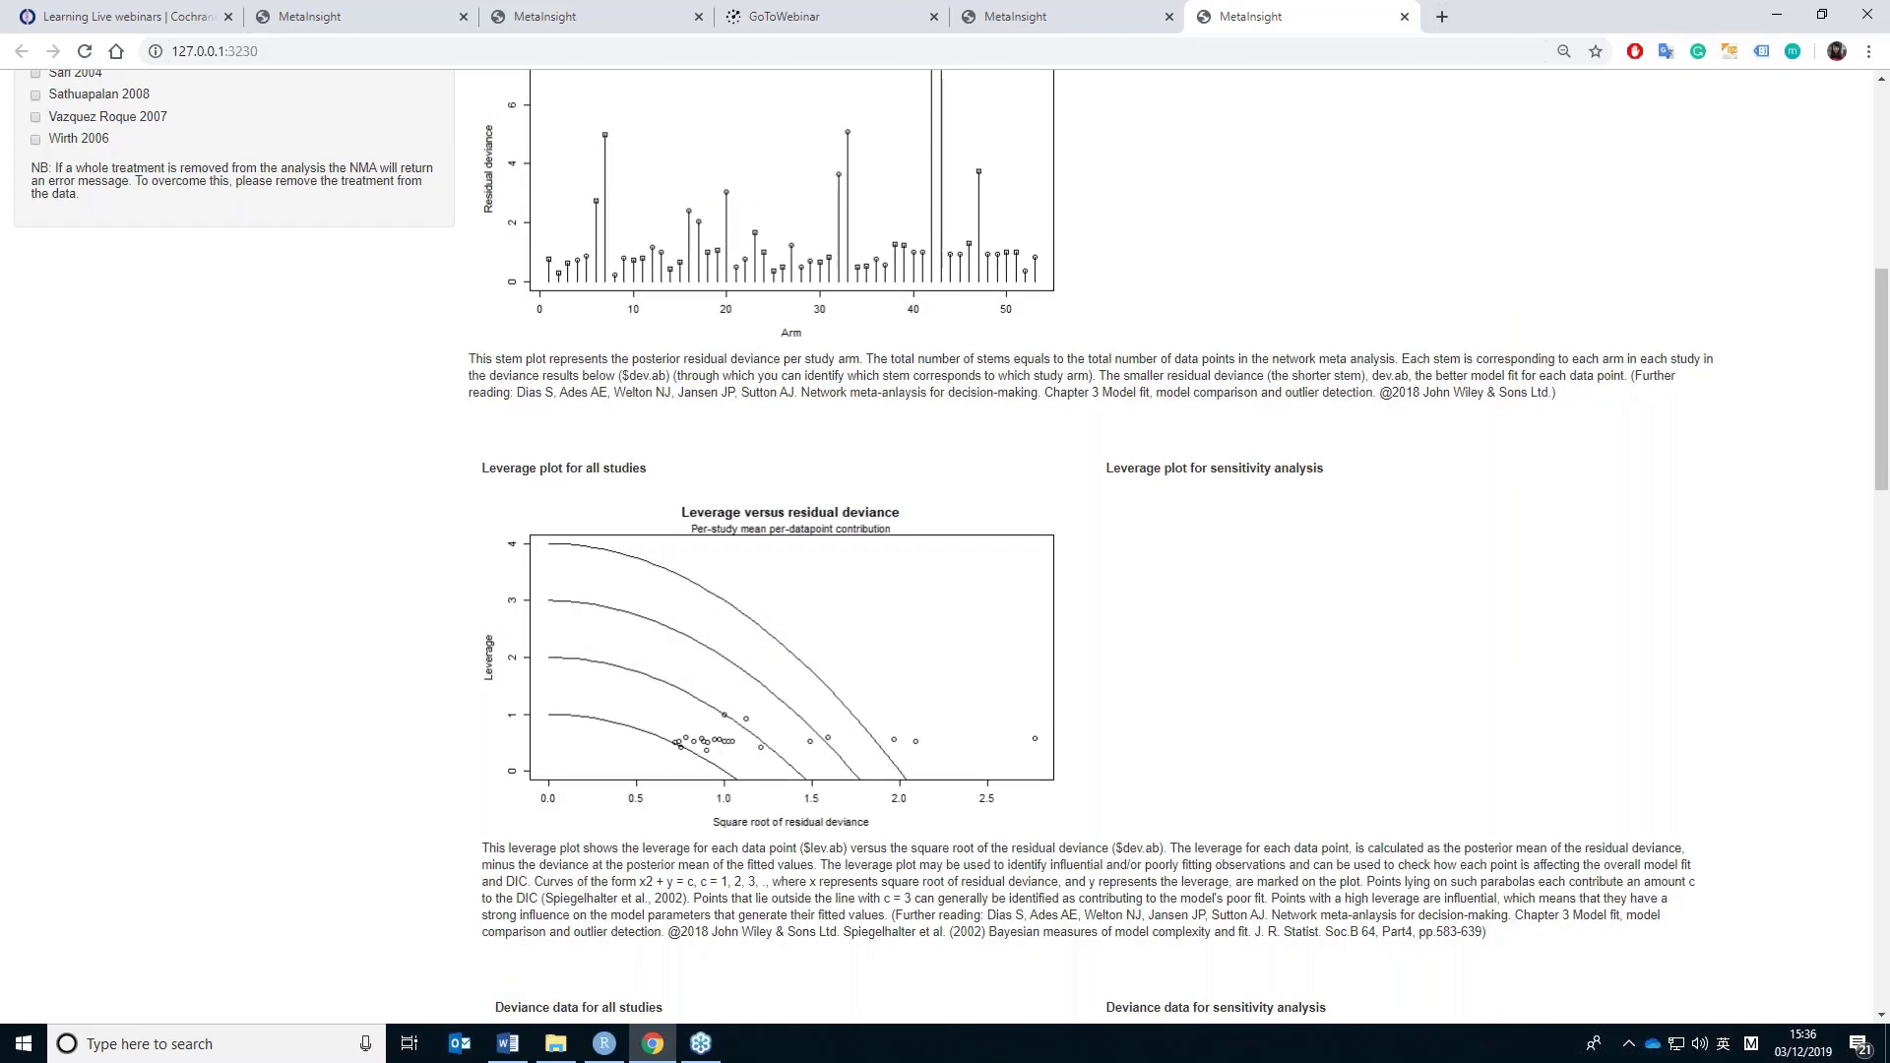
scroll(767, 520, "up", 2)
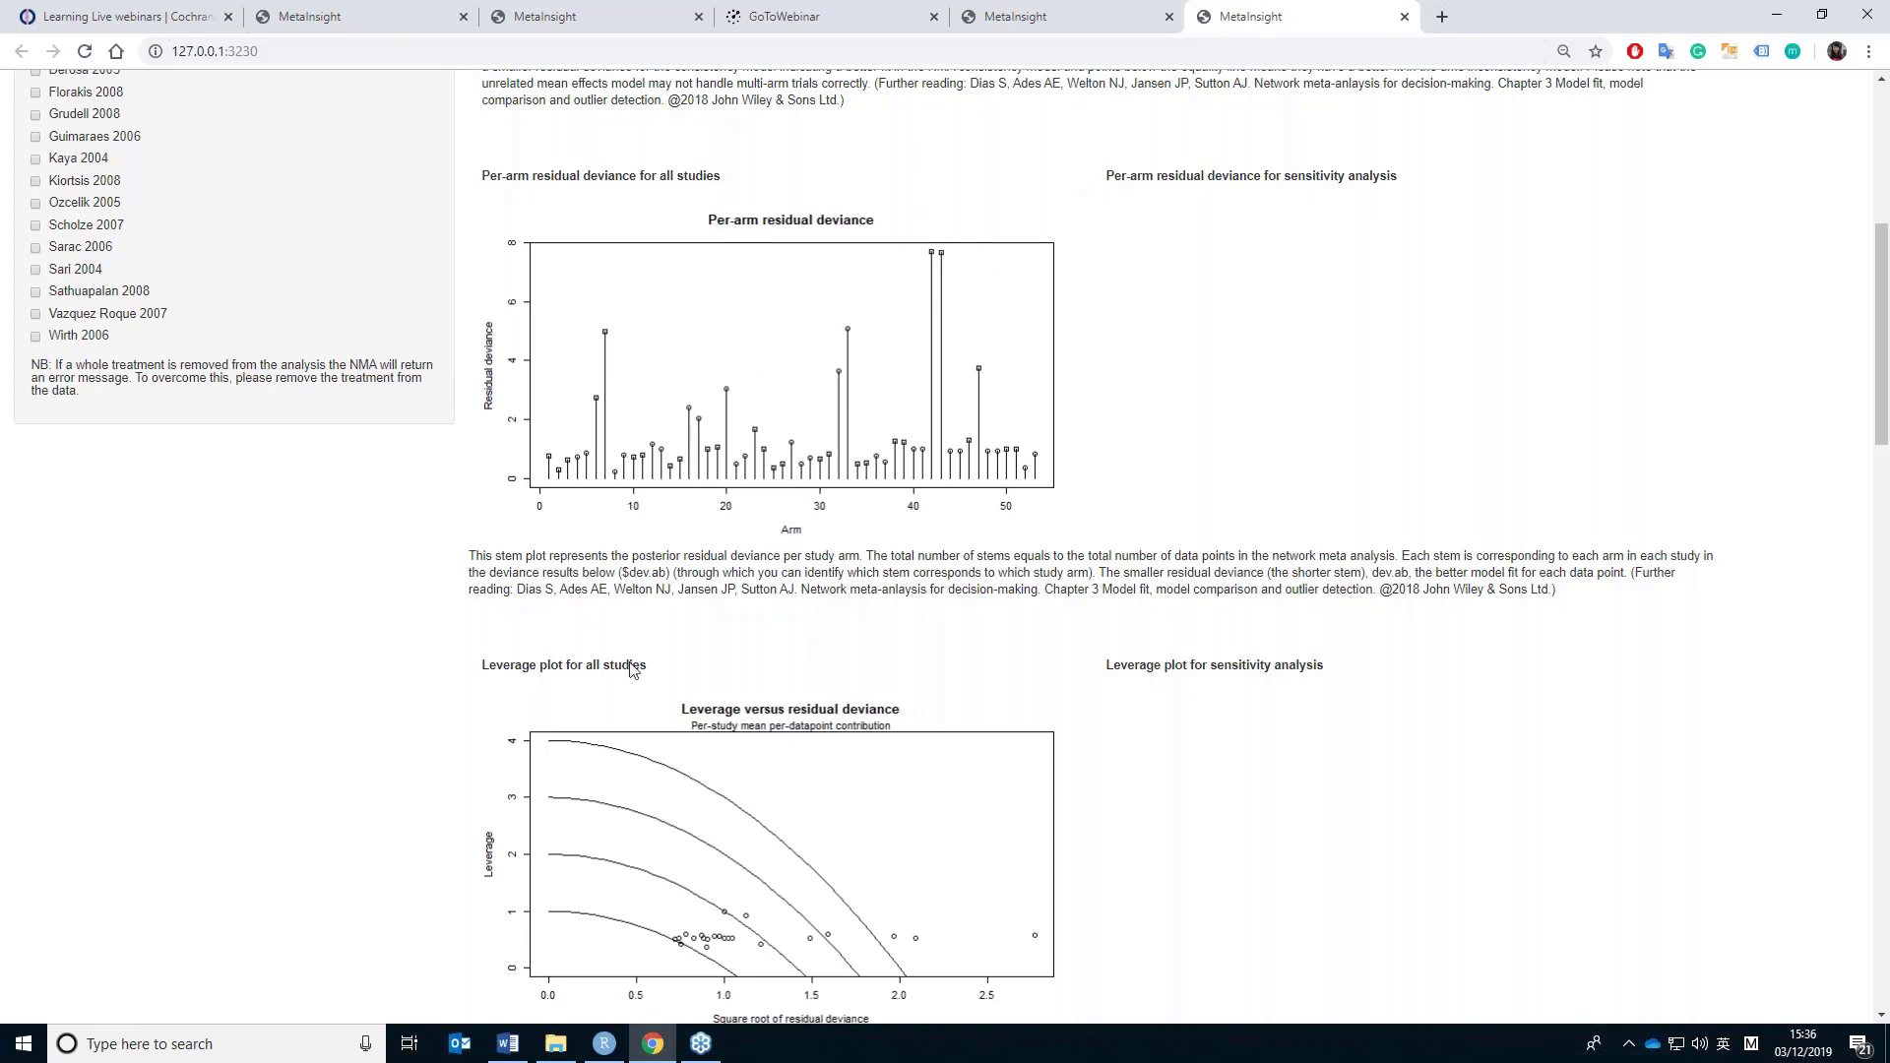
scroll(748, 689, "down", 8)
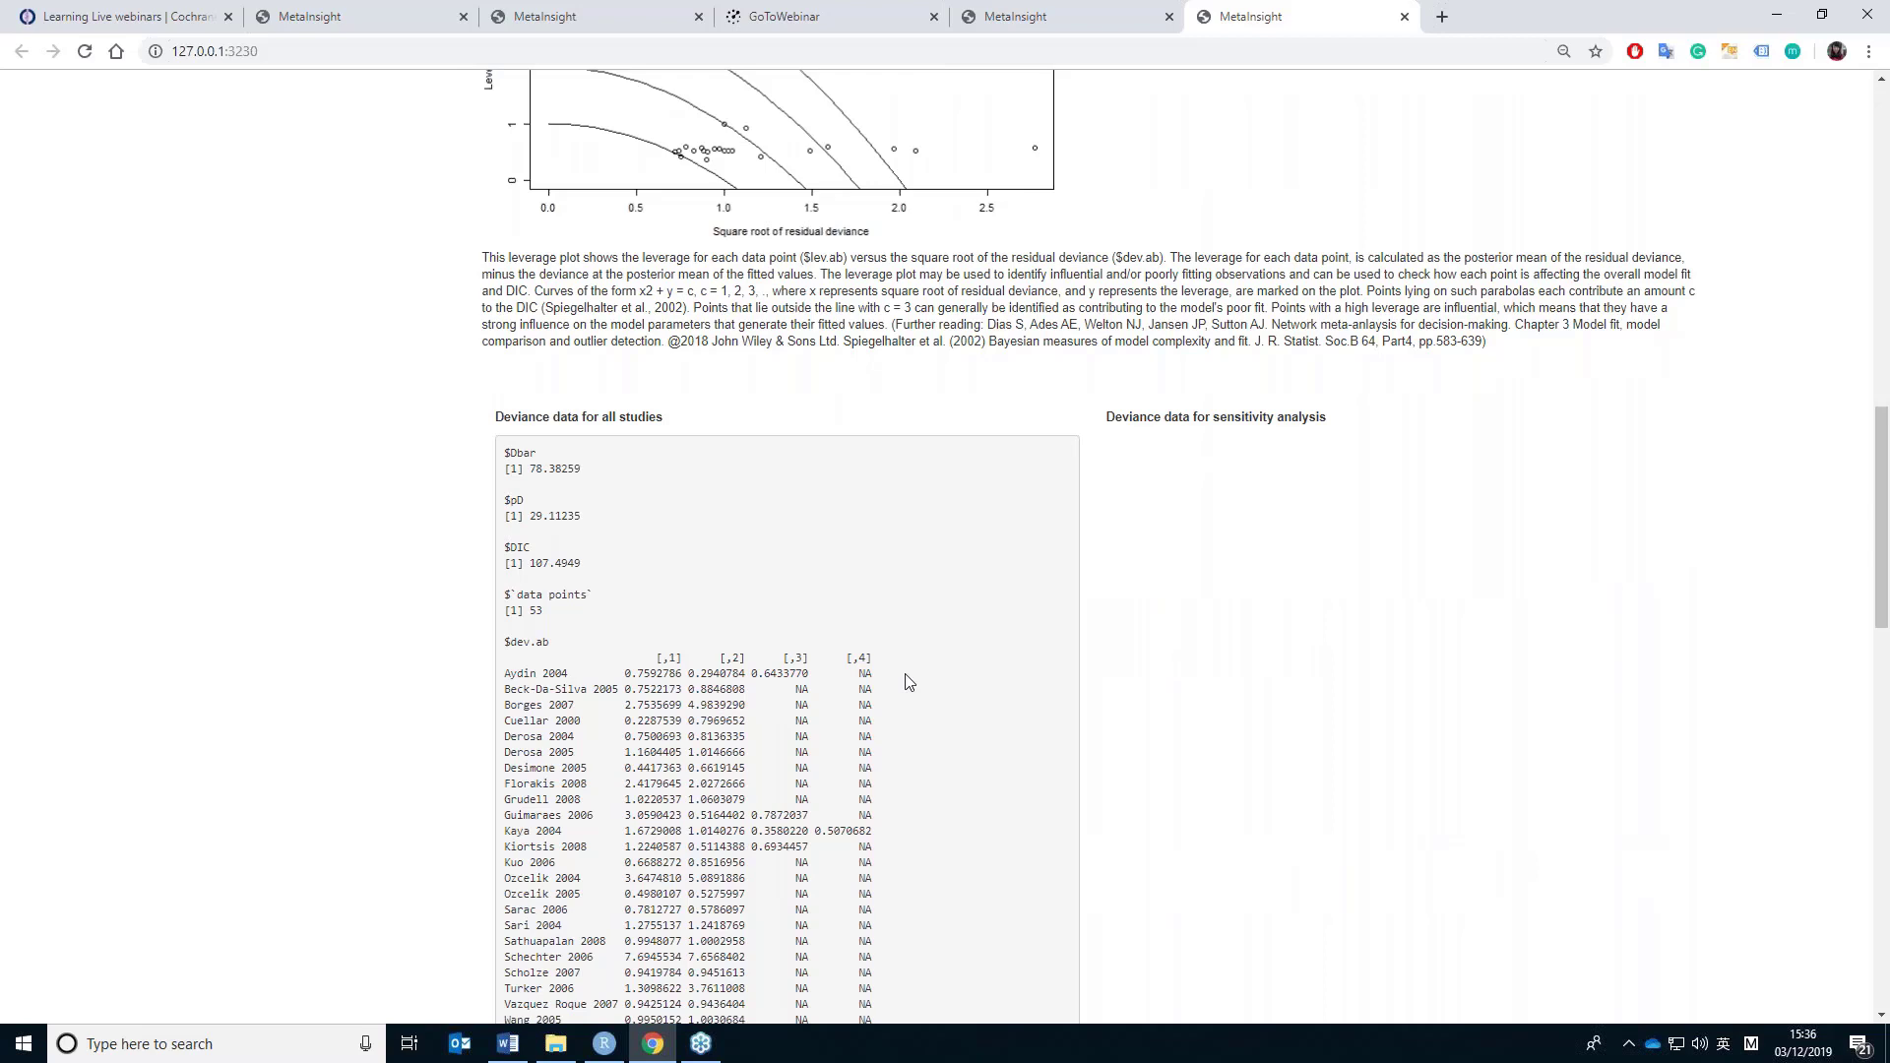
scroll(908, 681, "up", 4)
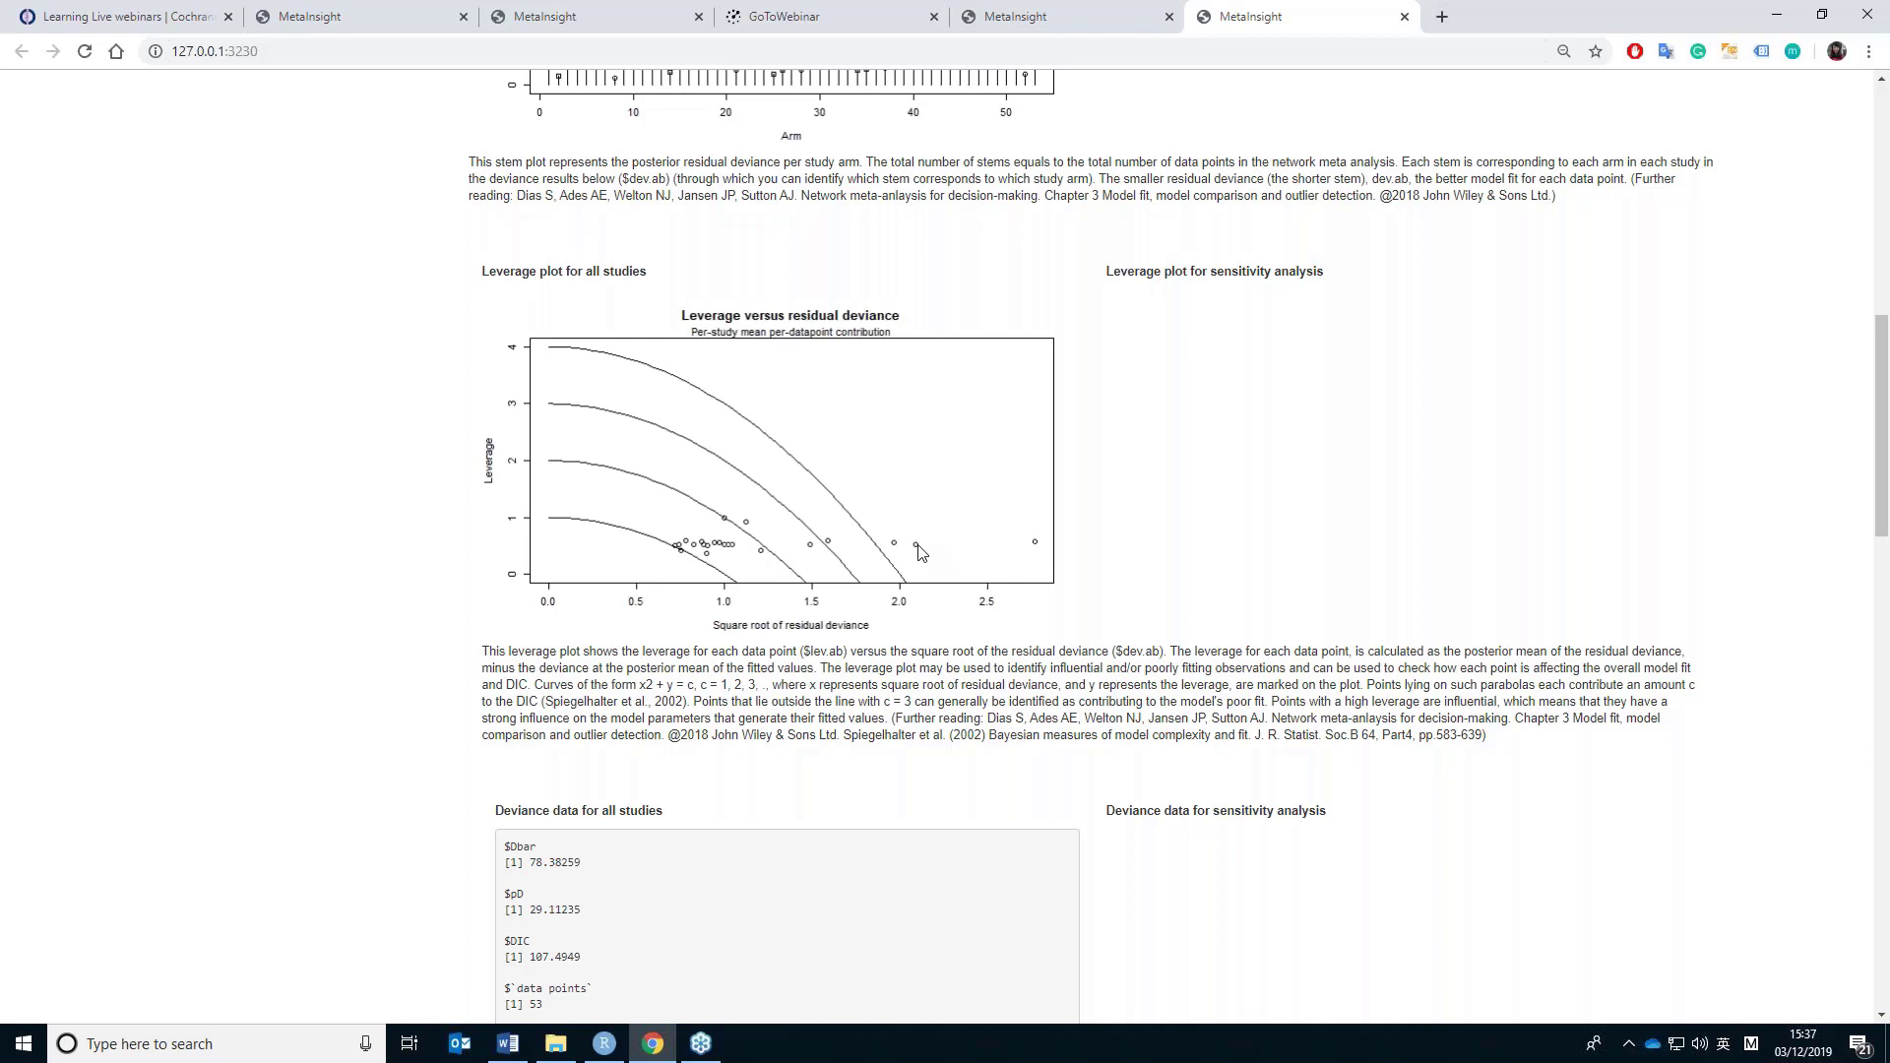
scroll(217, 564, "up", 7)
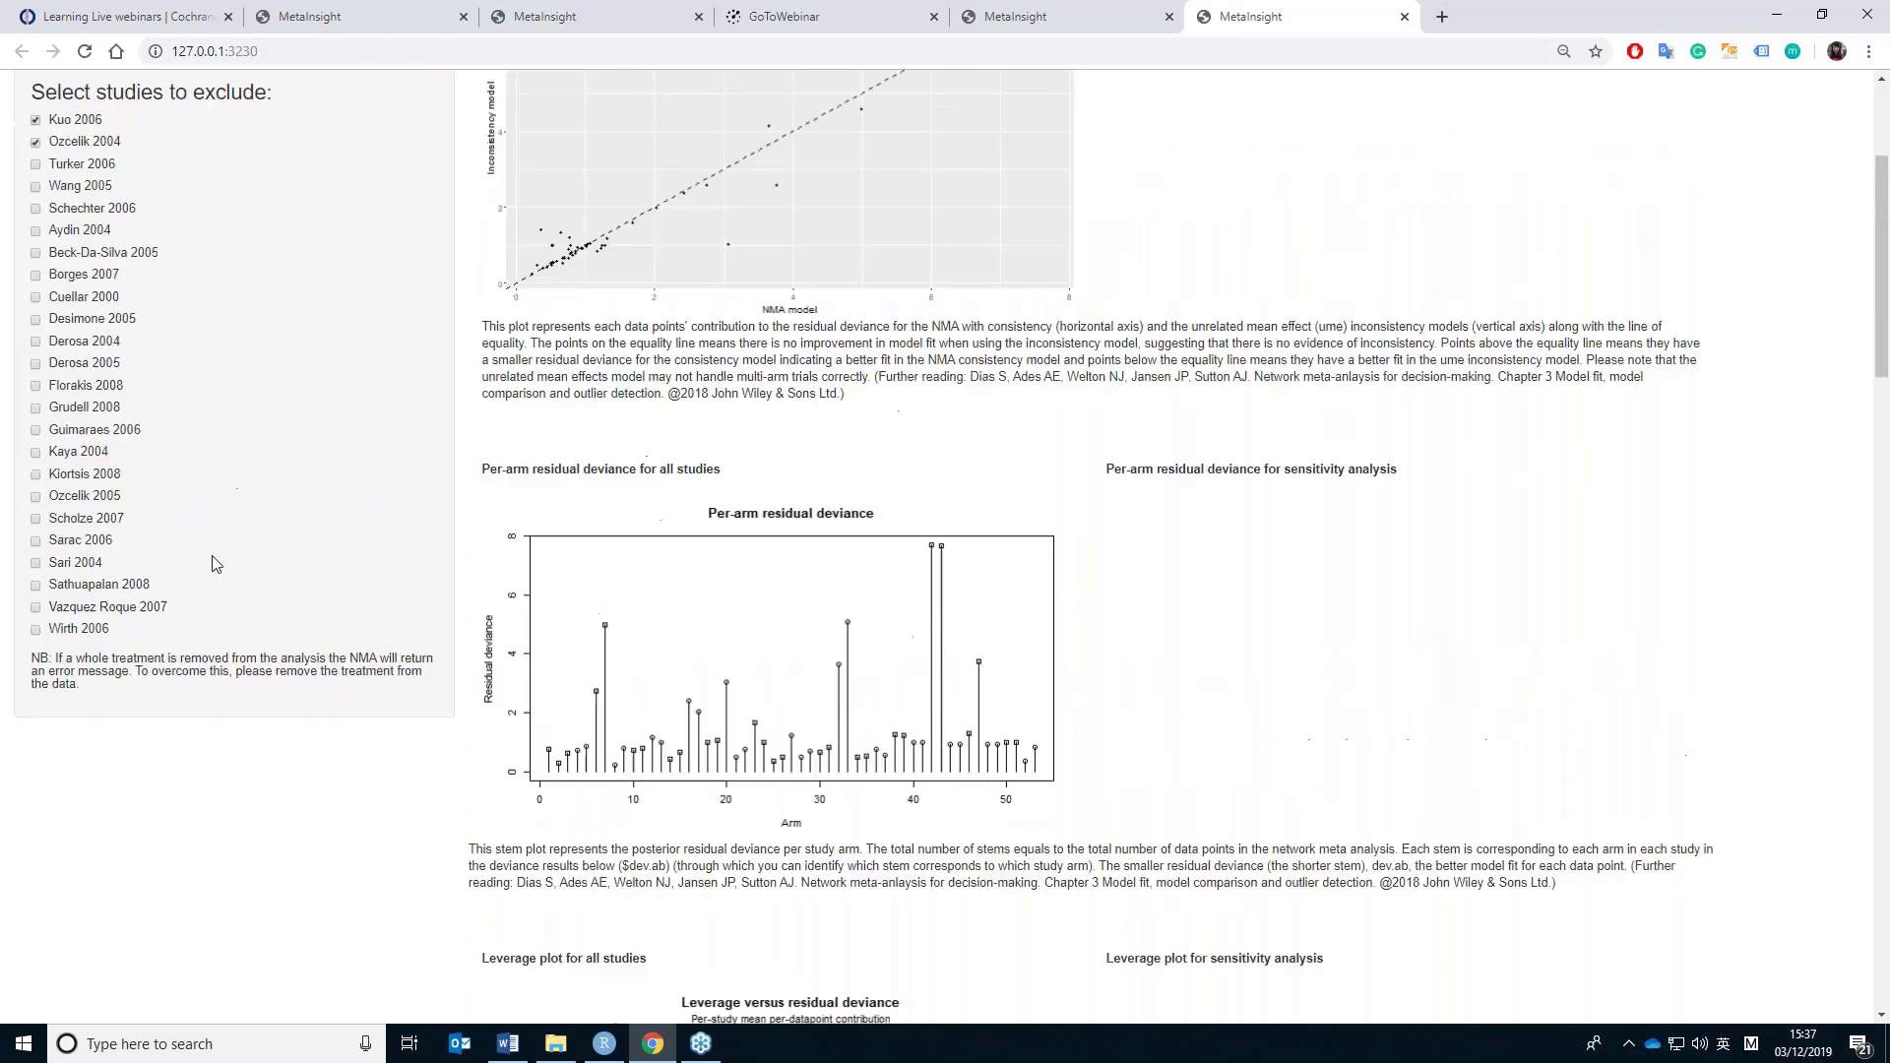
- Open the Bayesian model details at the model codes for the analysis of all studies
key("alt+Tab")
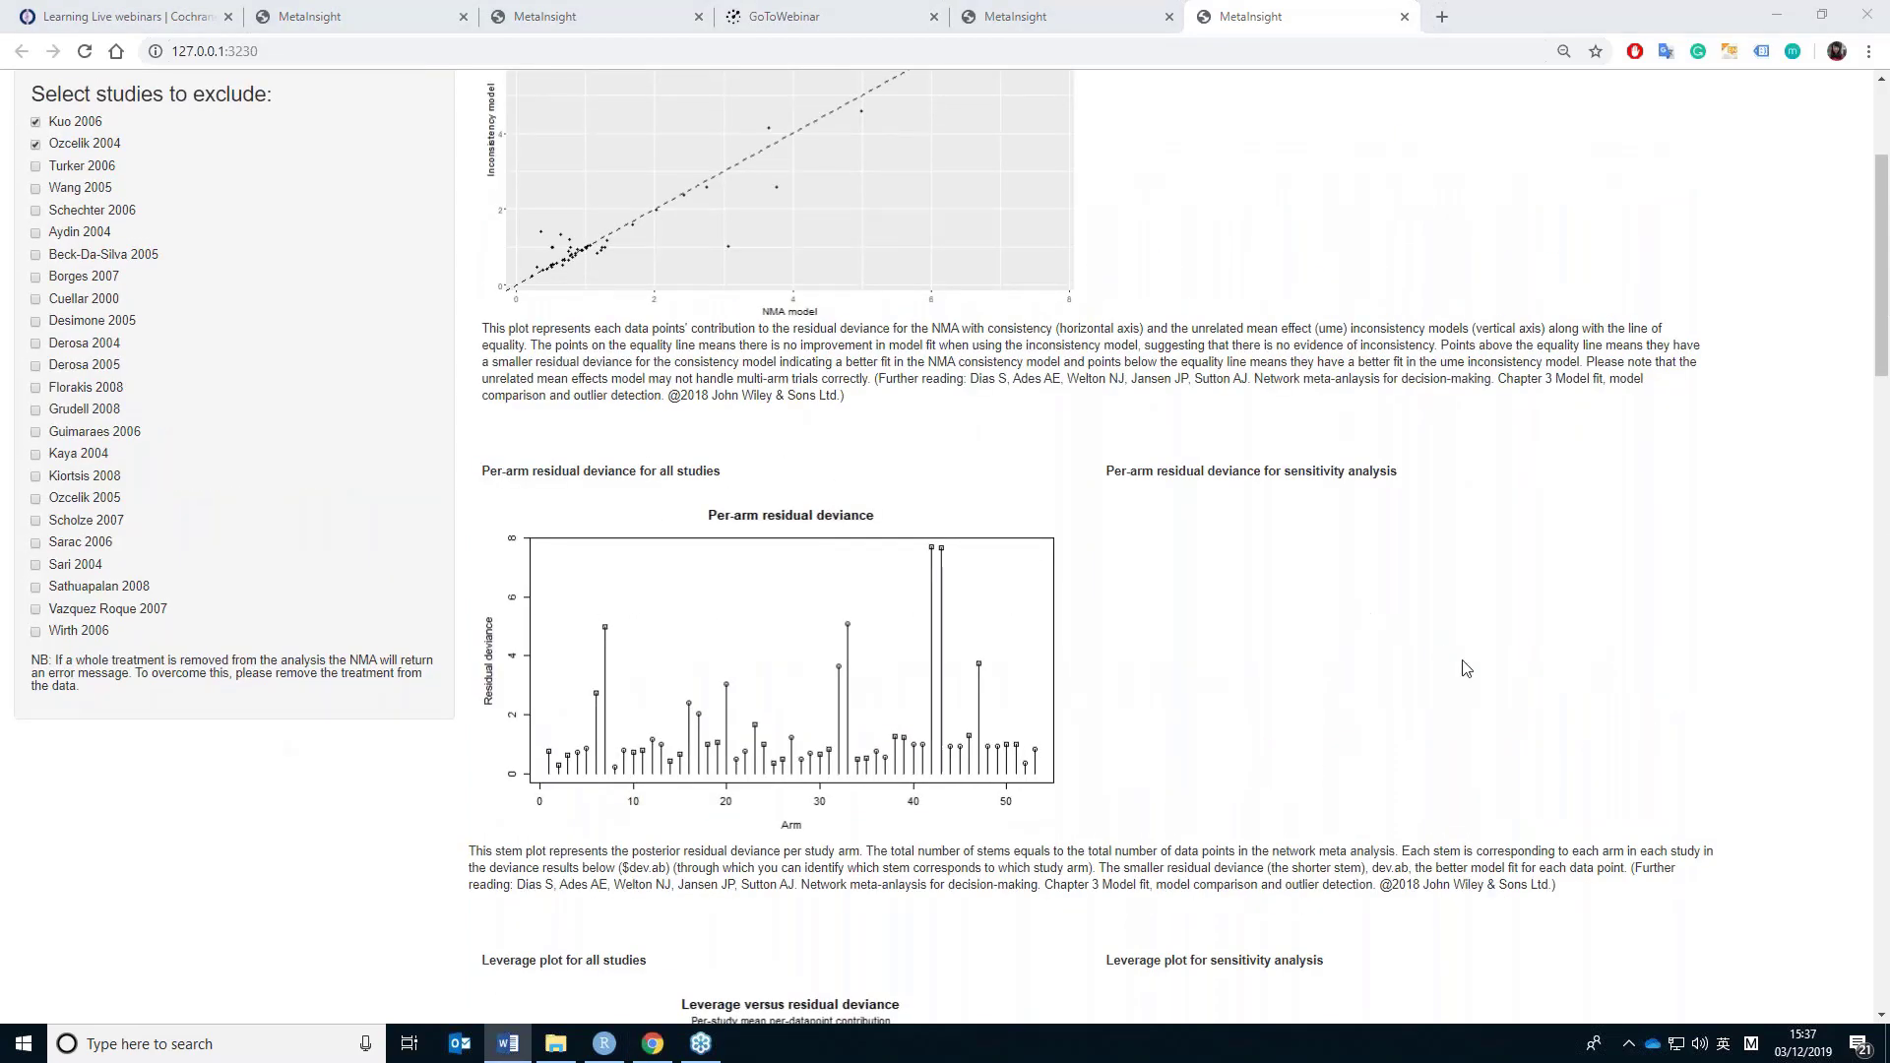
scroll(1465, 668, "up", 3)
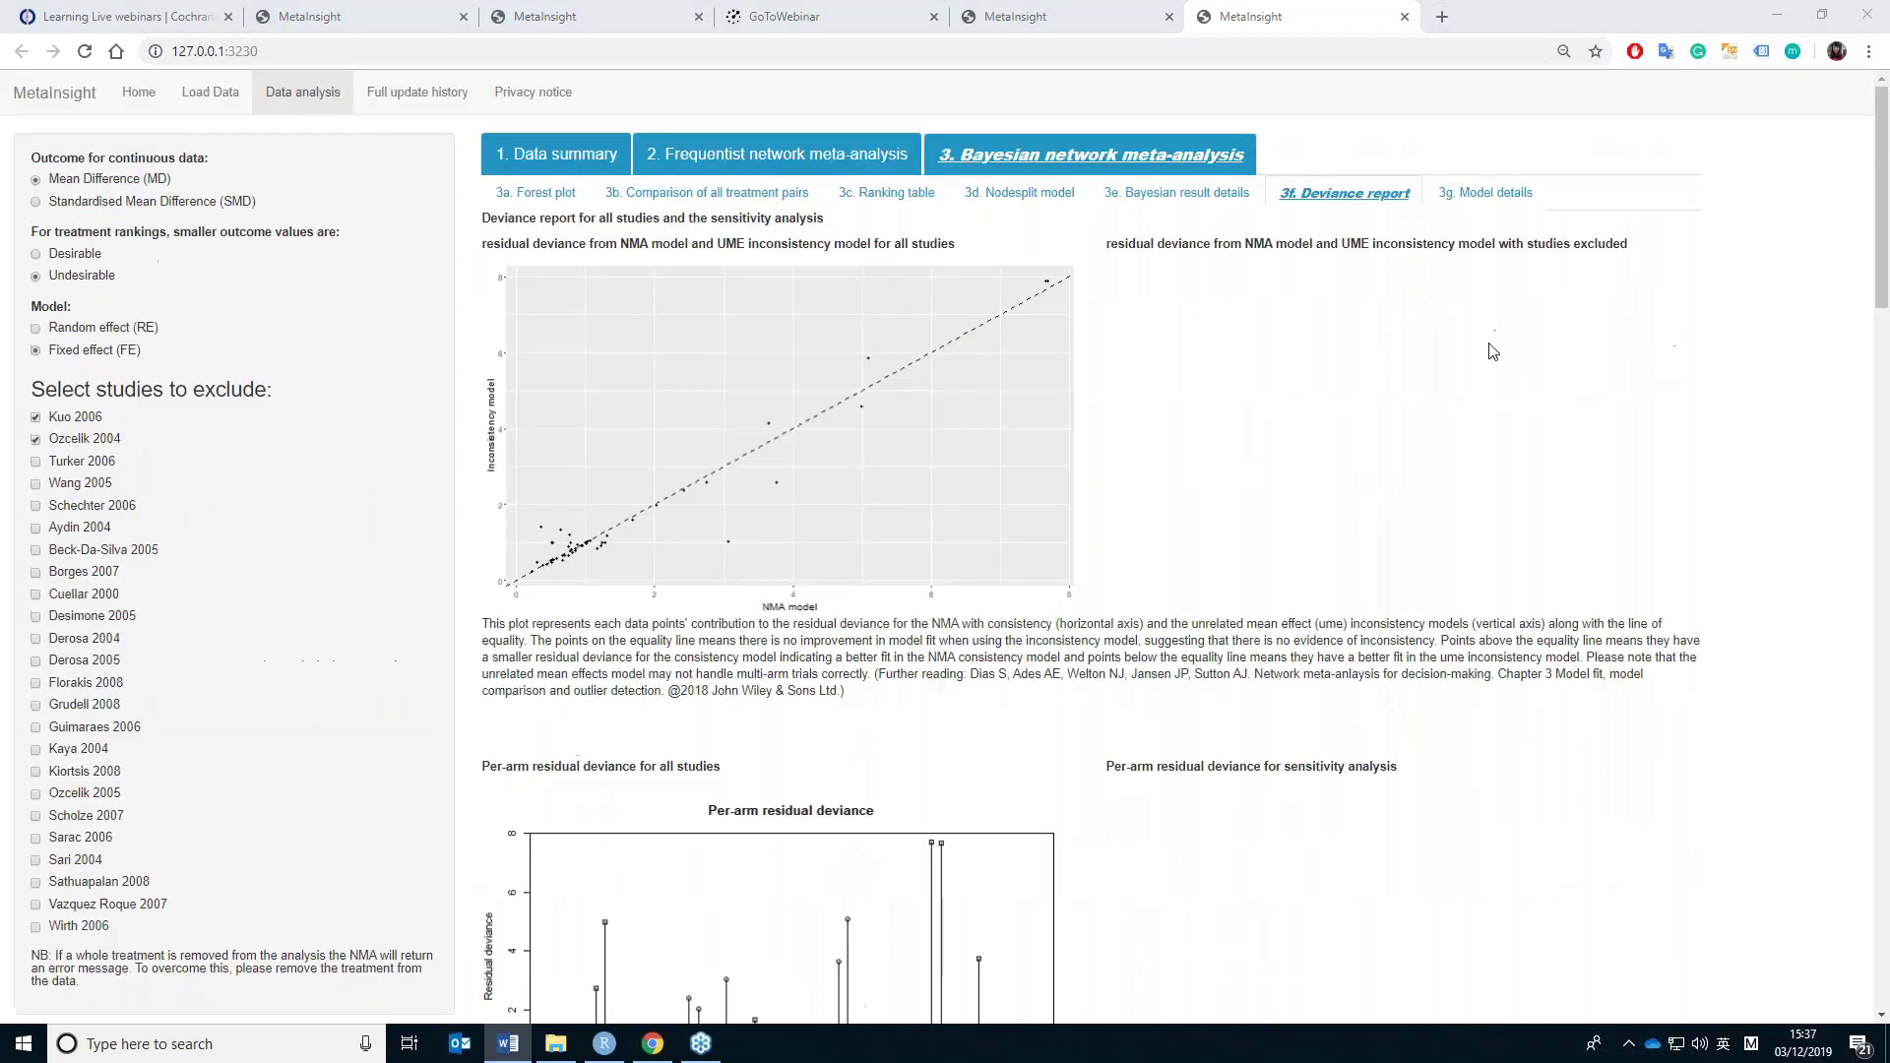
left_click(1473, 193)
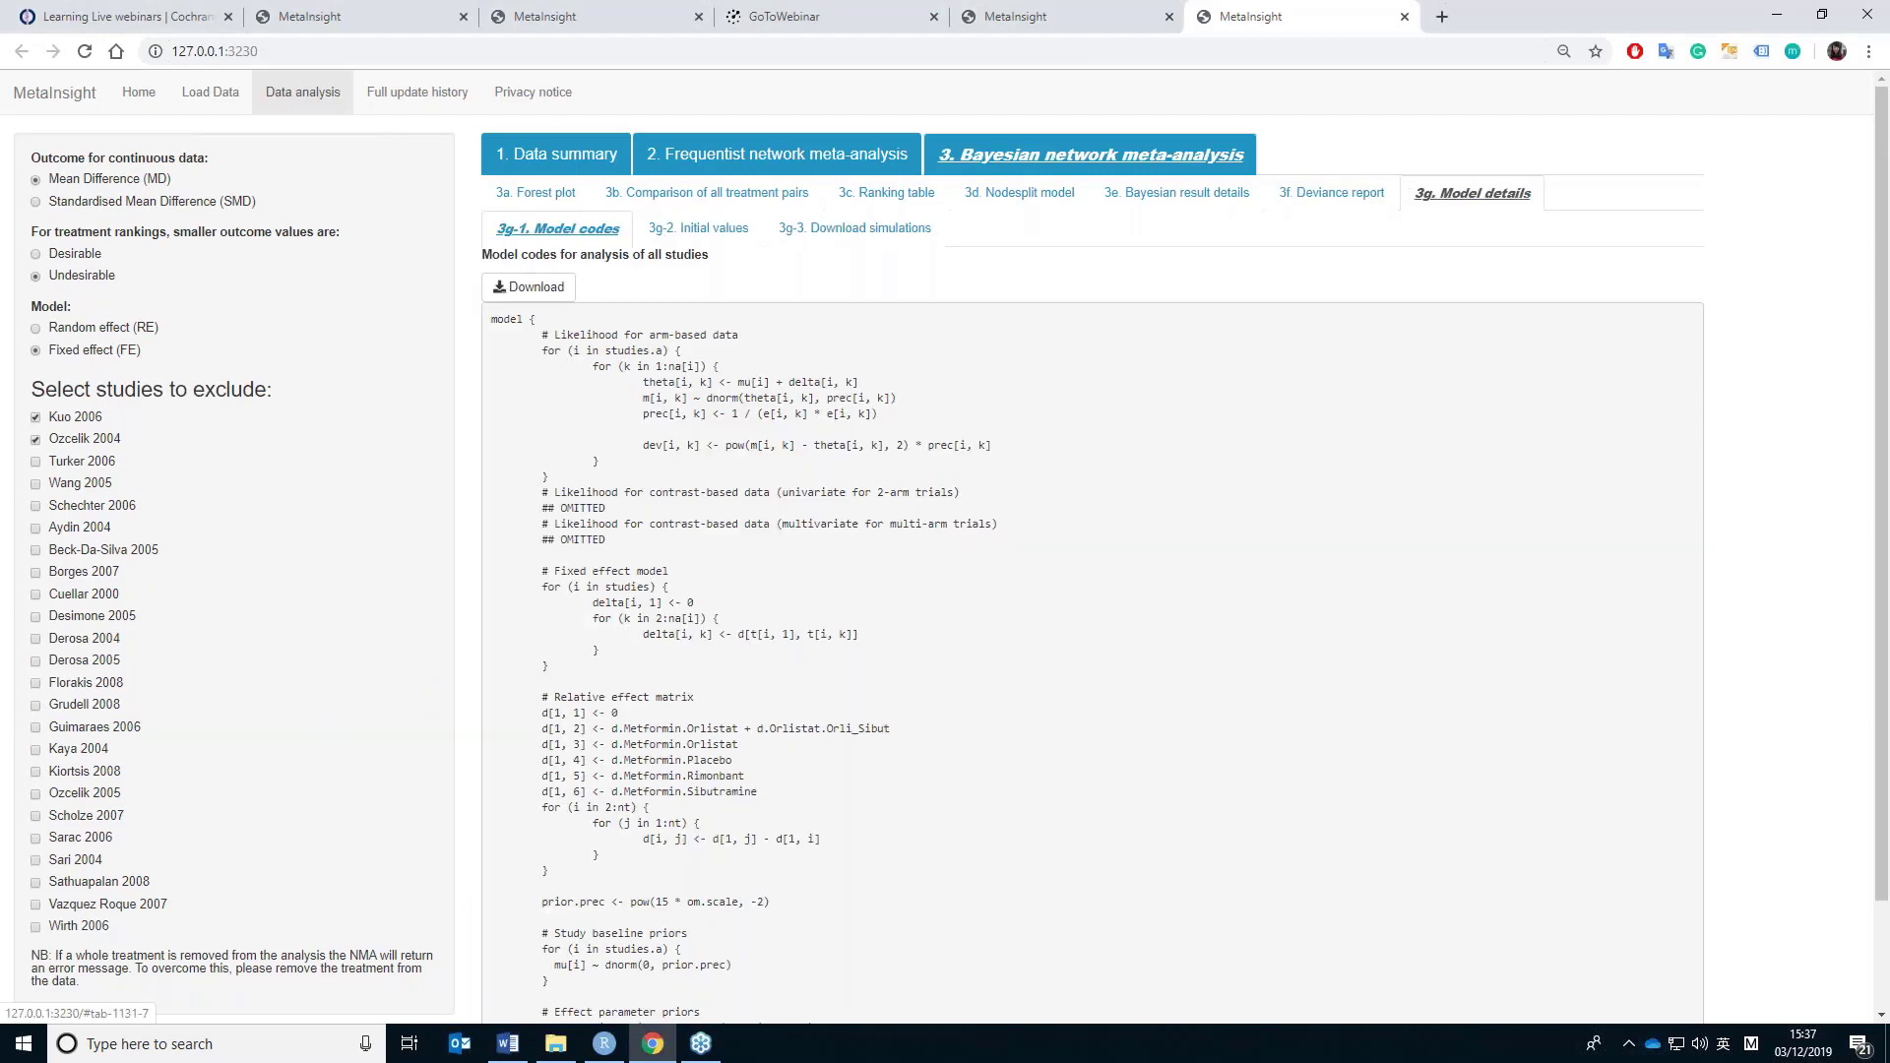